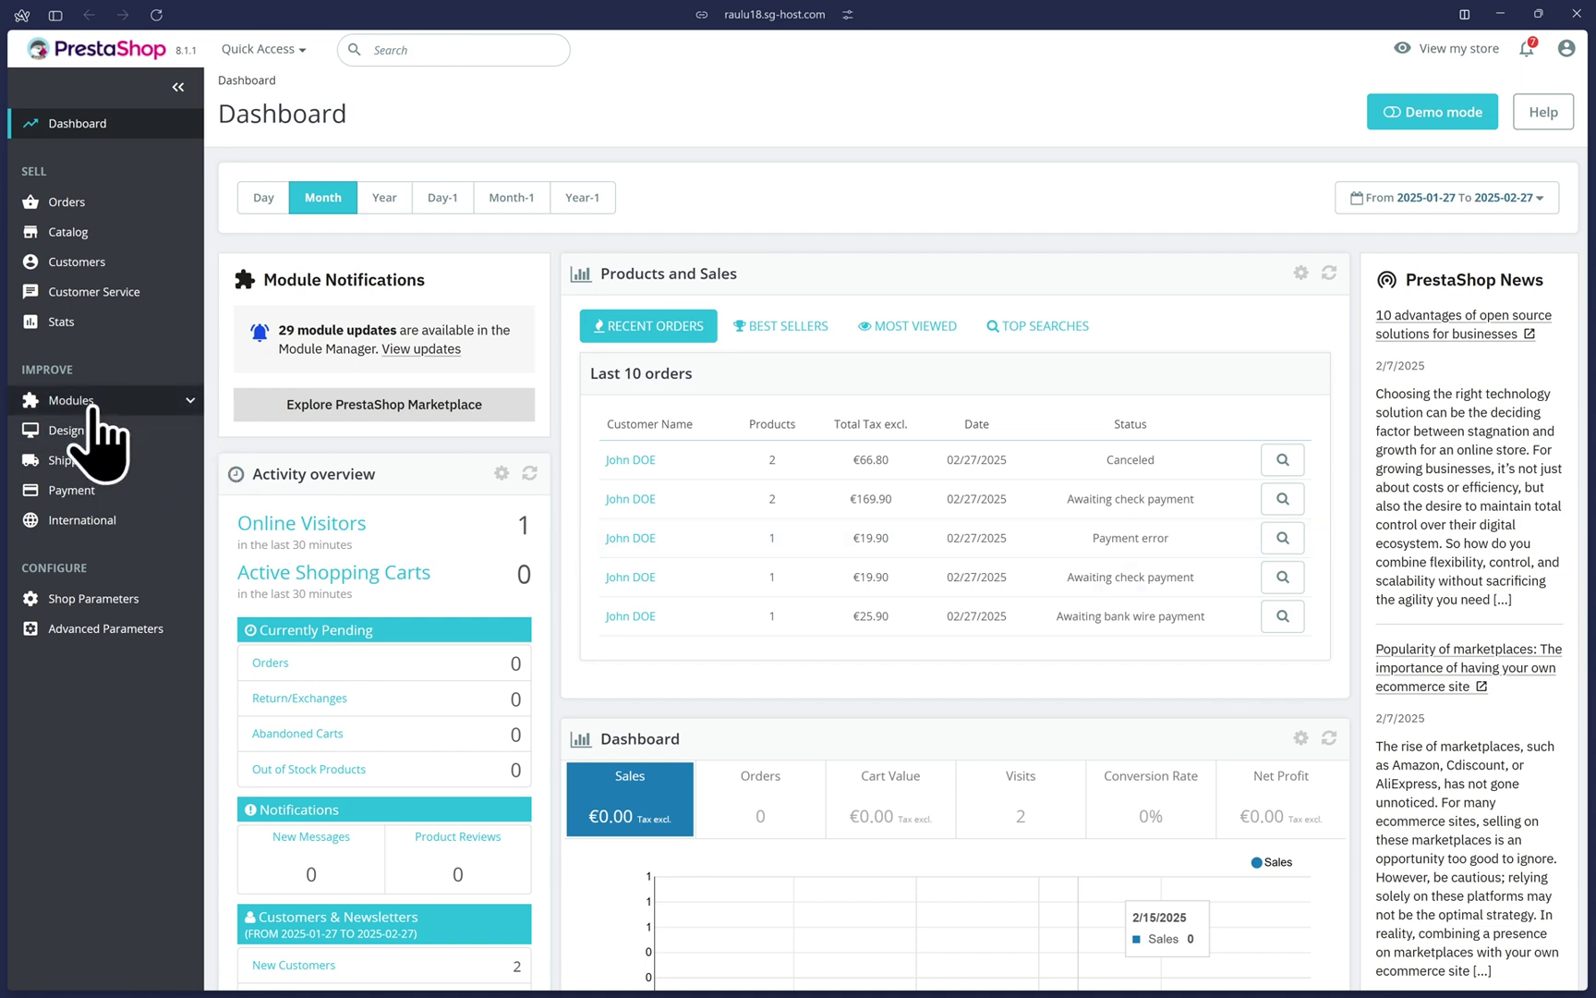
Search the Marketplace for 'prestashop checkout' and confirm PrestaShop Checkout built with PayPal shows as installed
mouse_move(88, 403)
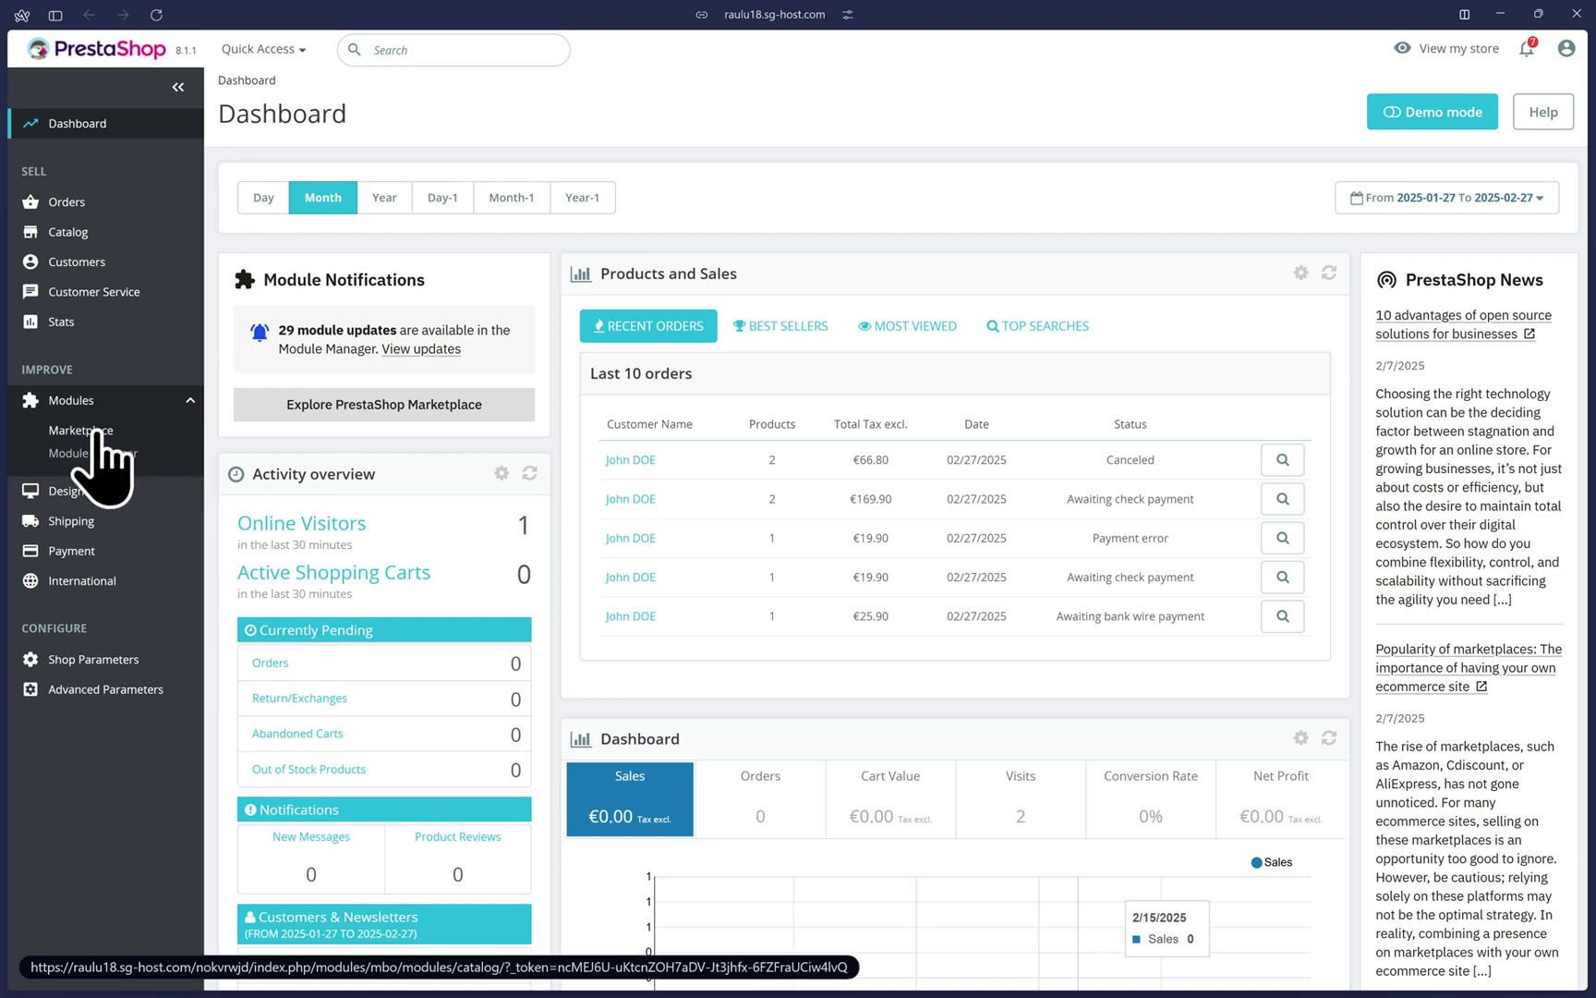
click(129, 433)
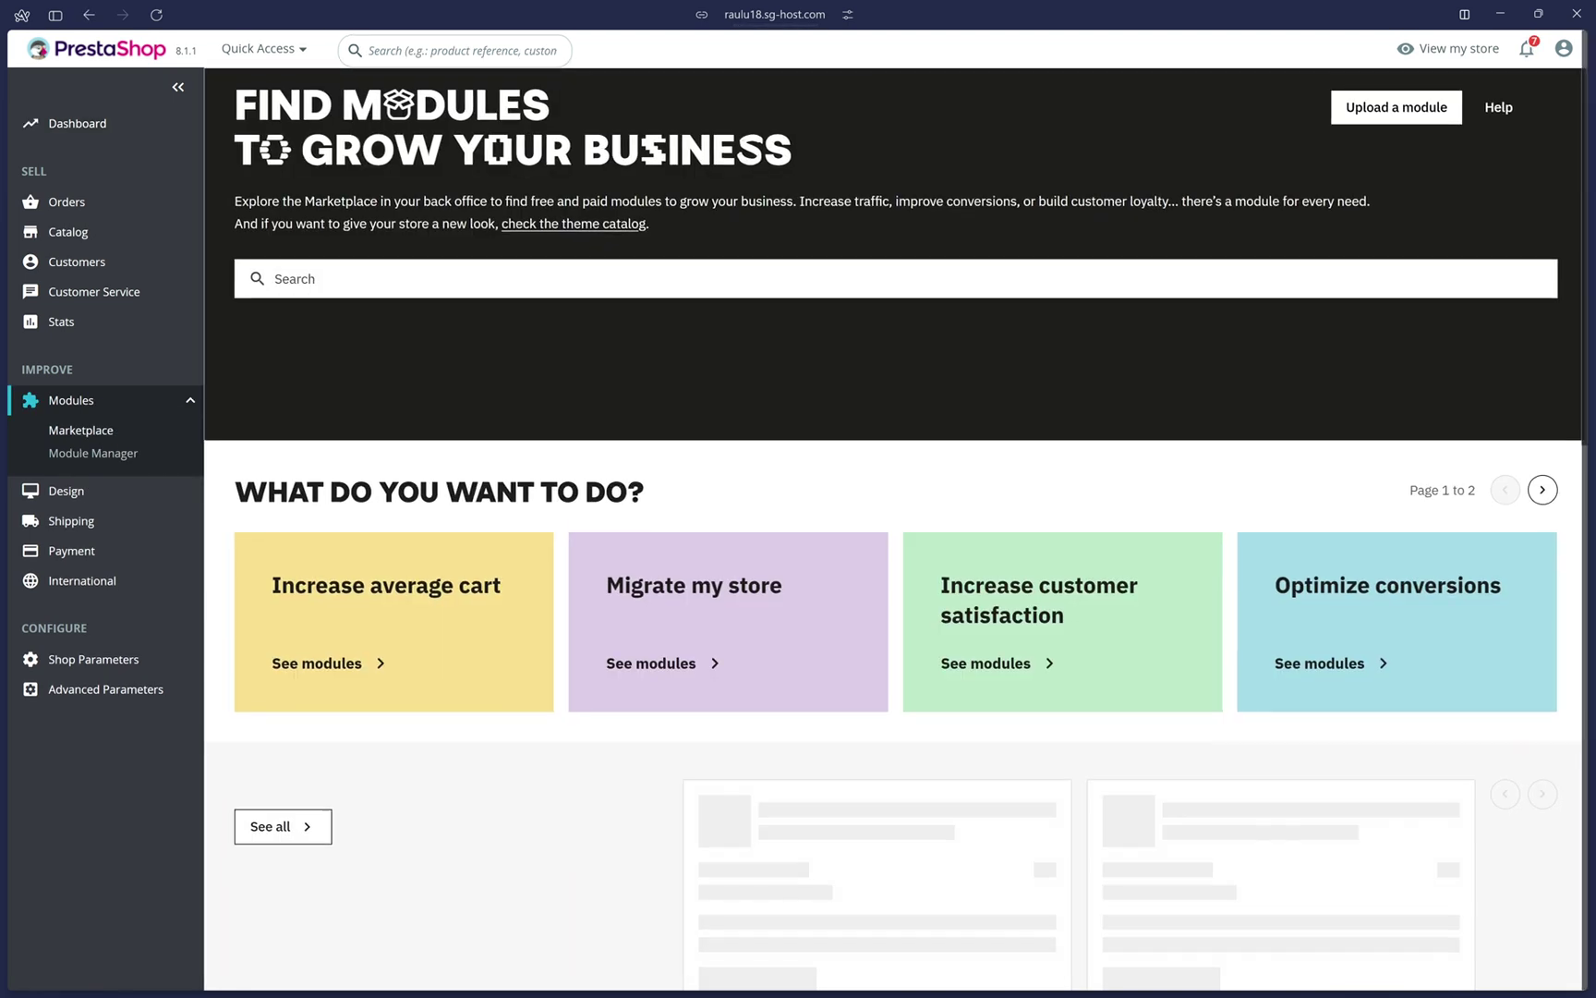
click(560, 278)
text(pre)
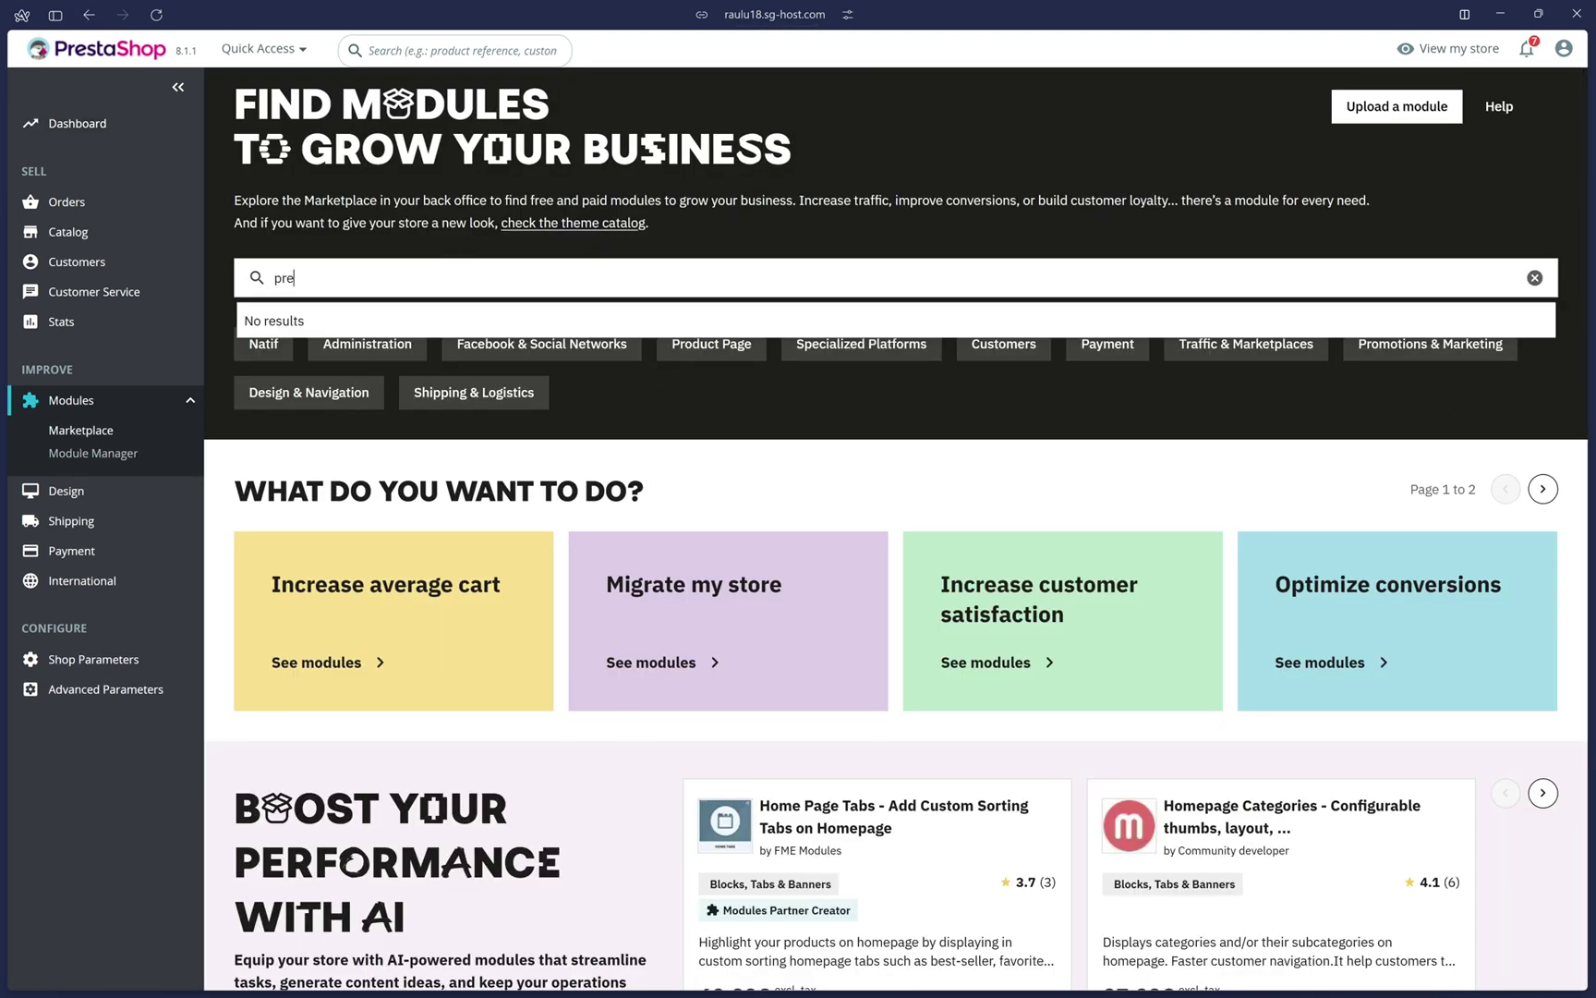
text(stashop checkout)
key(Return)
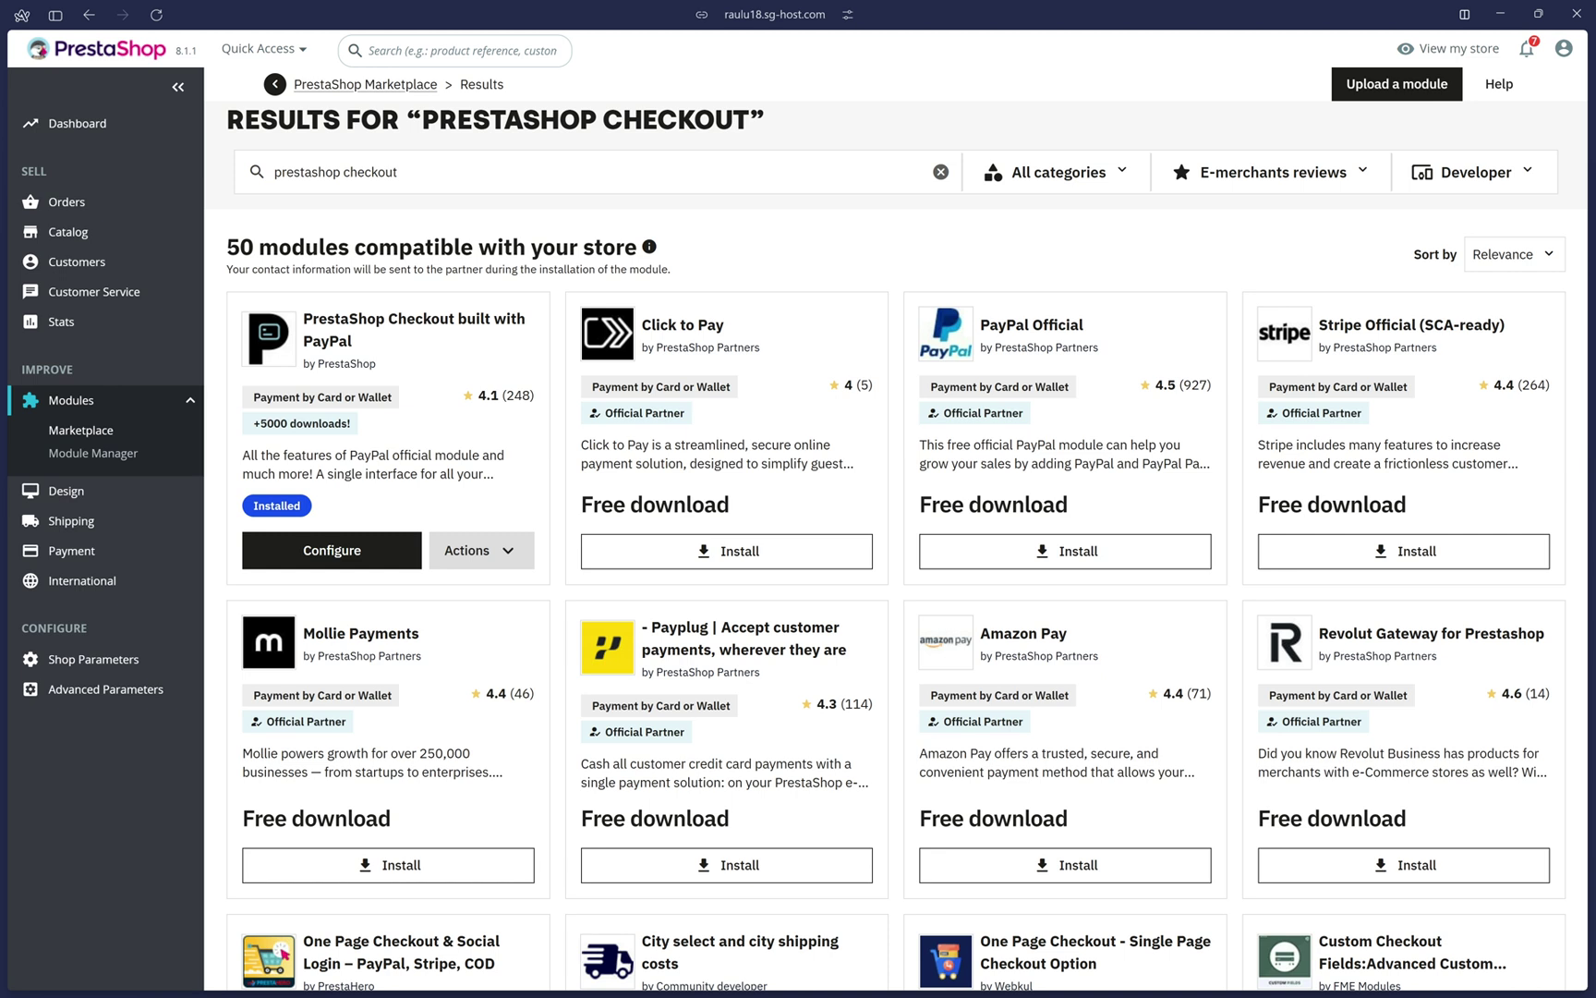
Go to Payment > Payment Methods to list the active modules, including PrestaShop Checkout v8.4.3.1
click(140, 551)
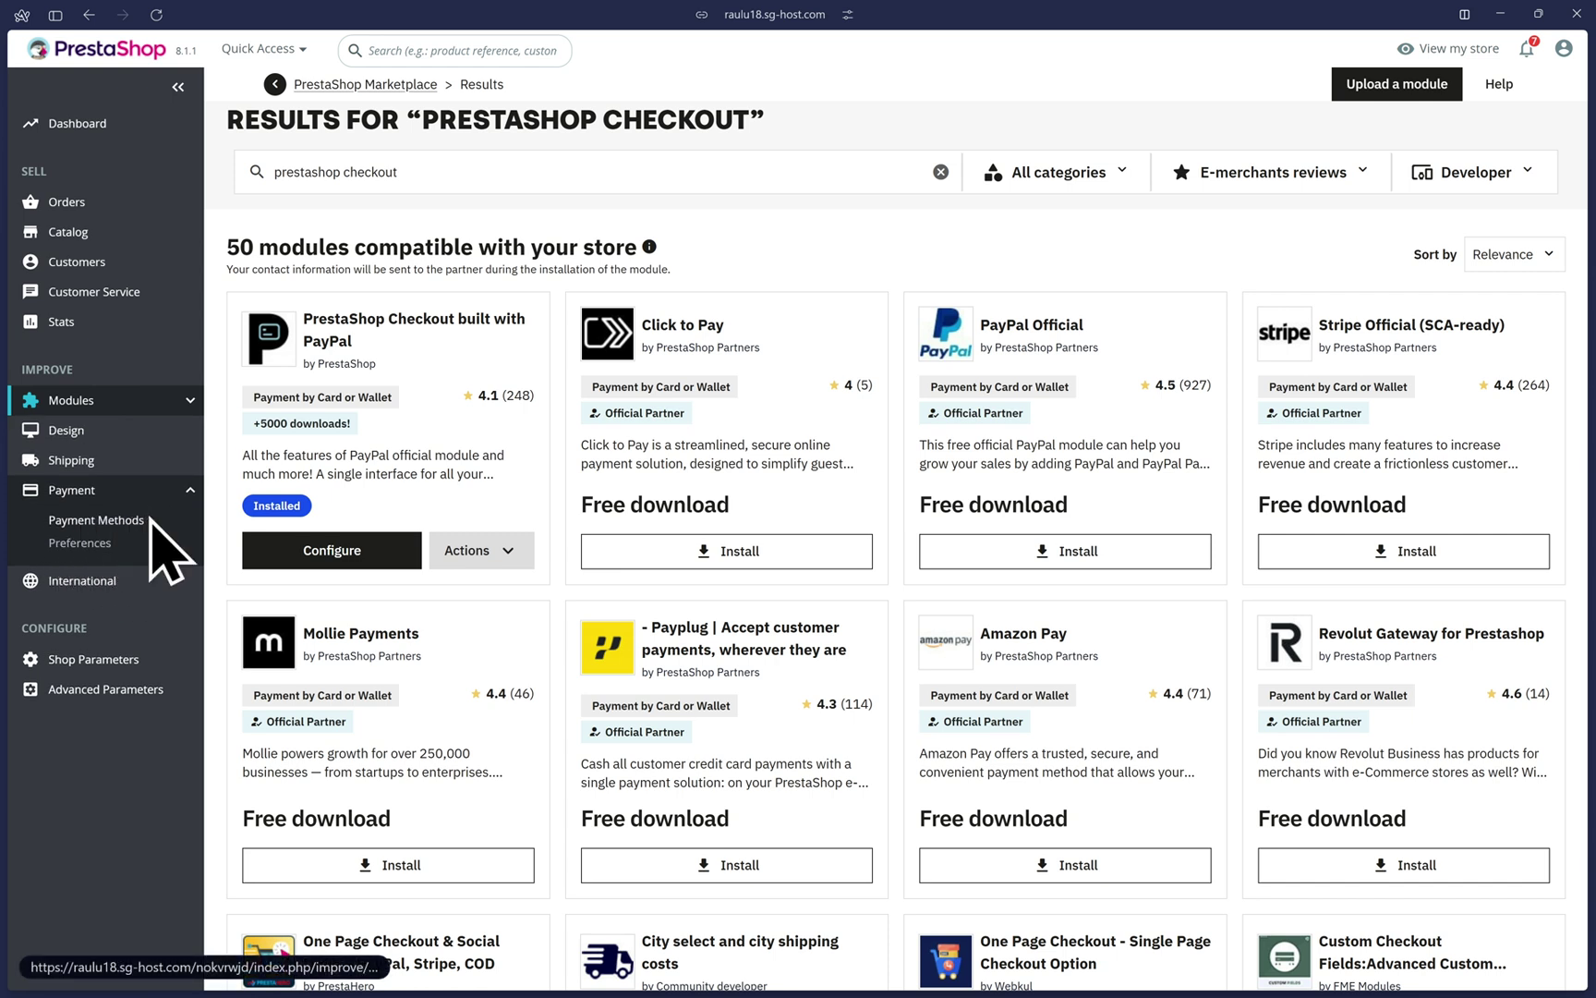
click(150, 520)
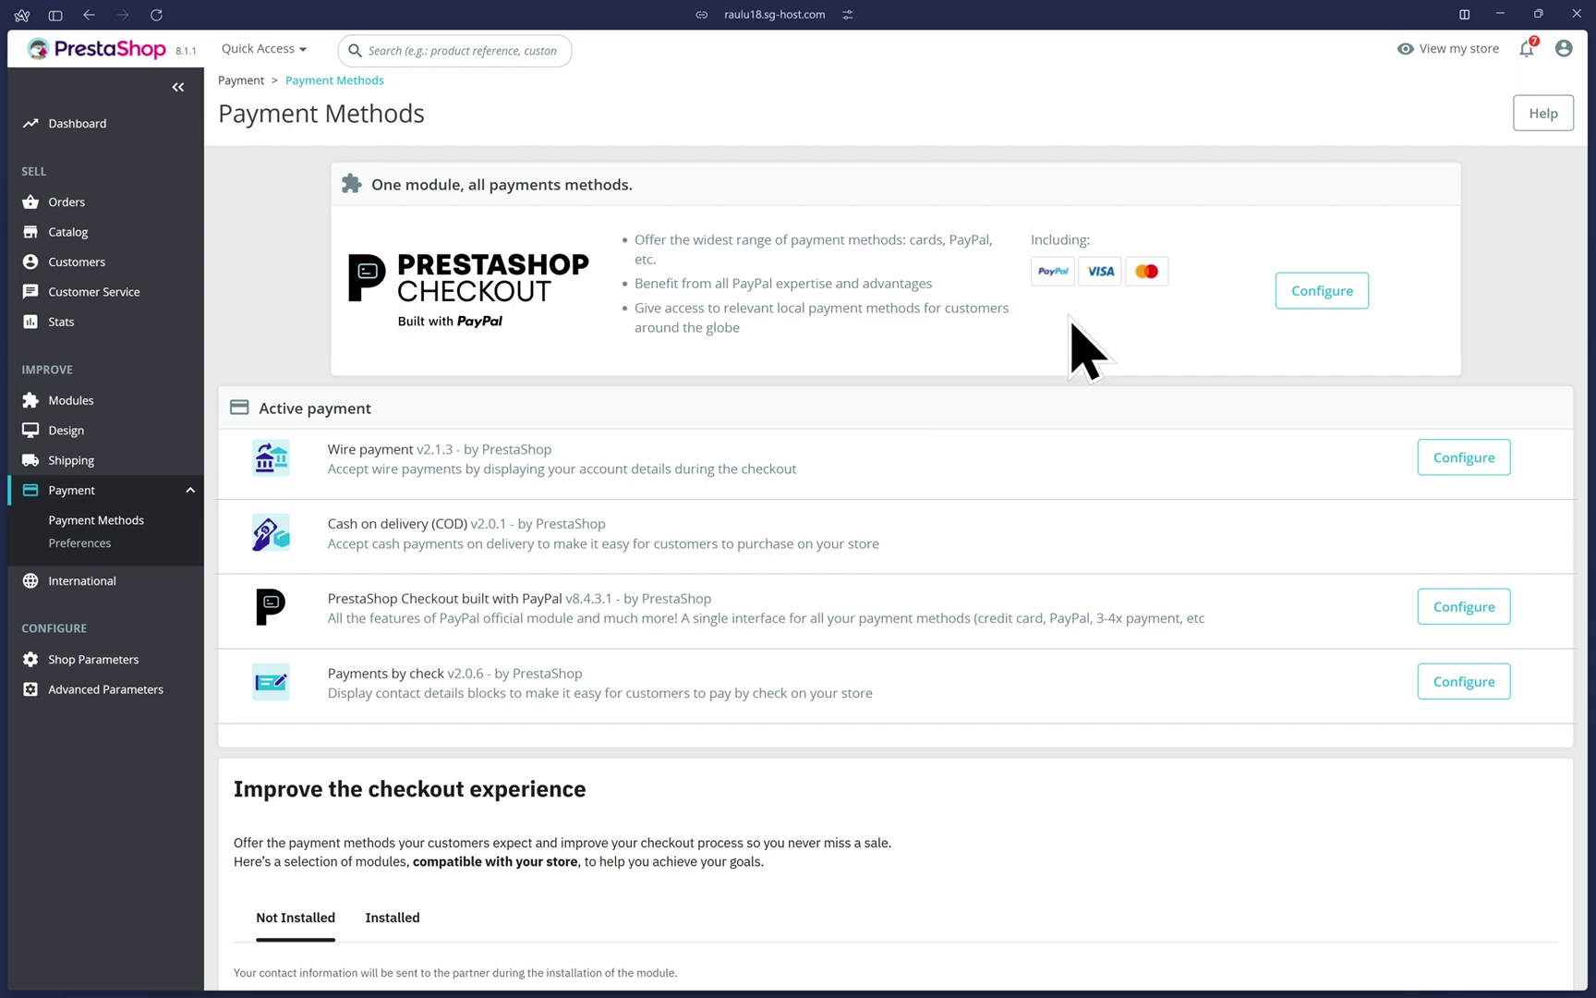
Open the PrestaShop Checkout configuration from its banner at the Connect PayPal account step
click(1326, 303)
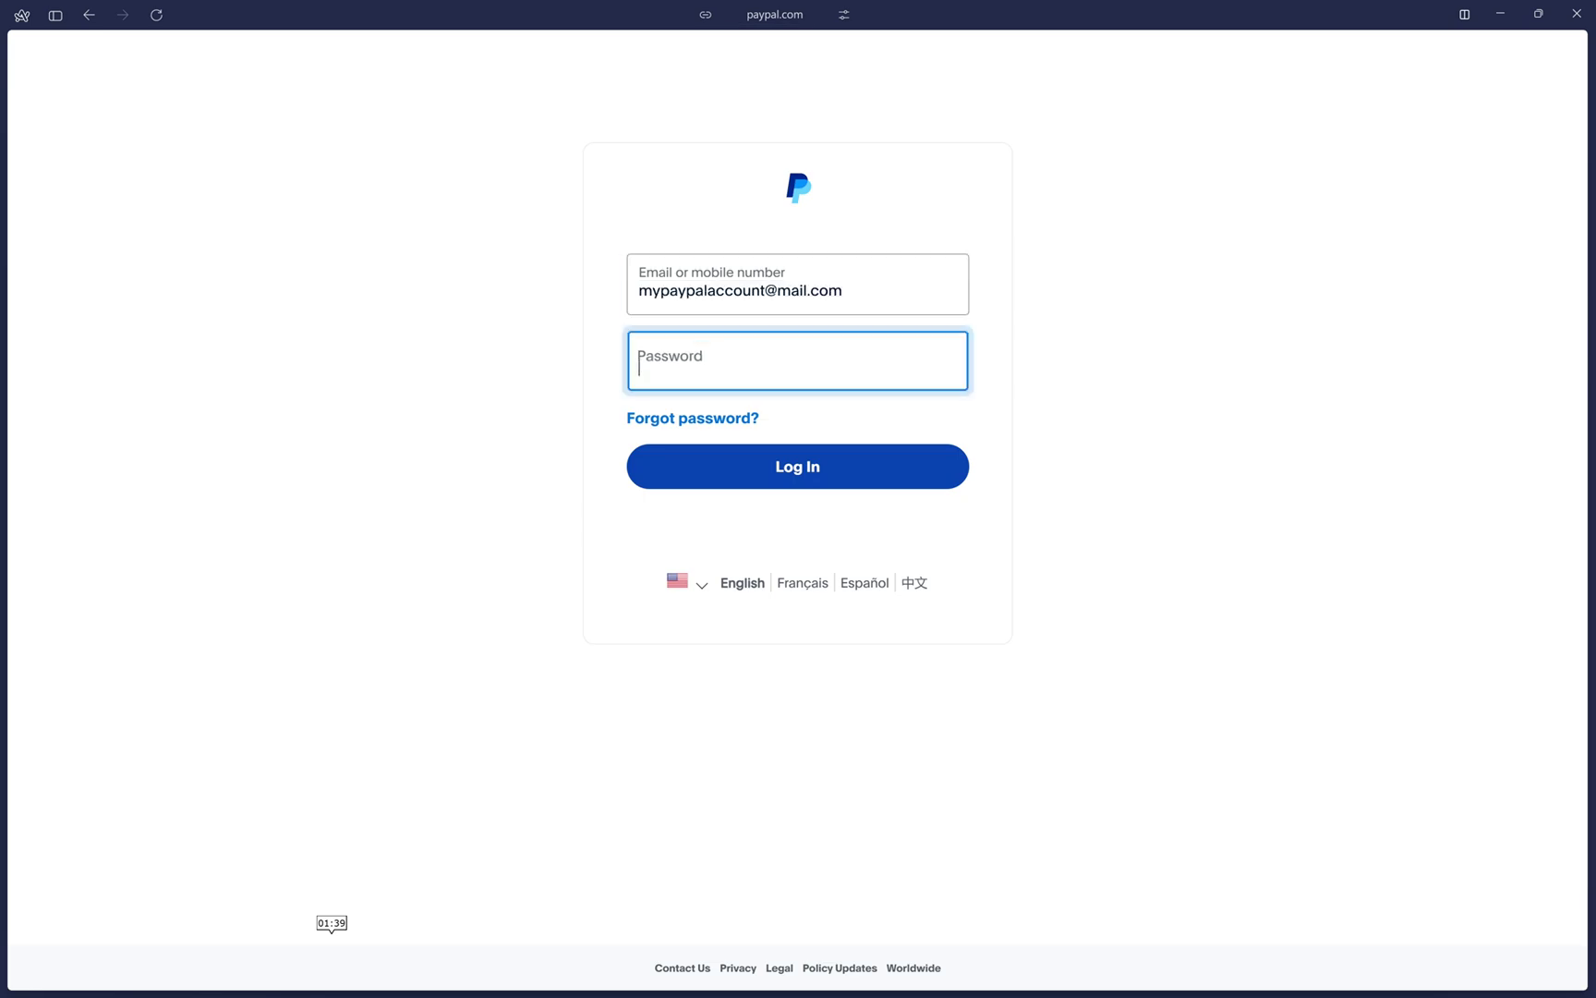
Log in to PayPal with the account password, allow PrestaShop Checkout access, and return to the store
text(••••••••••••••)
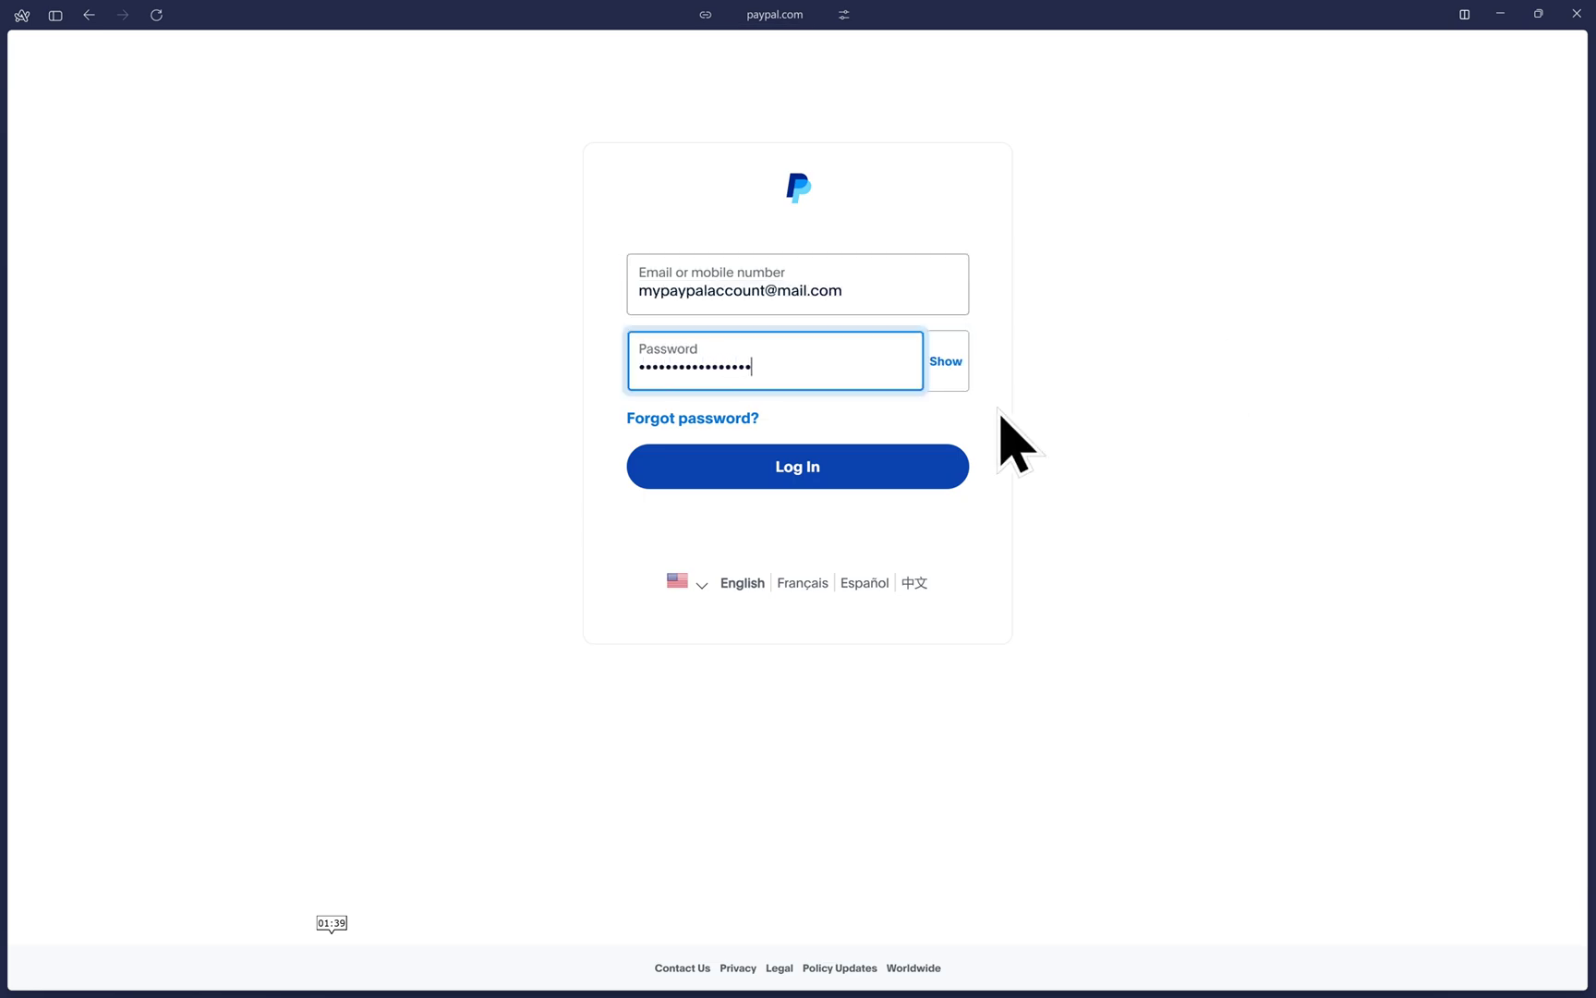
key(Return)
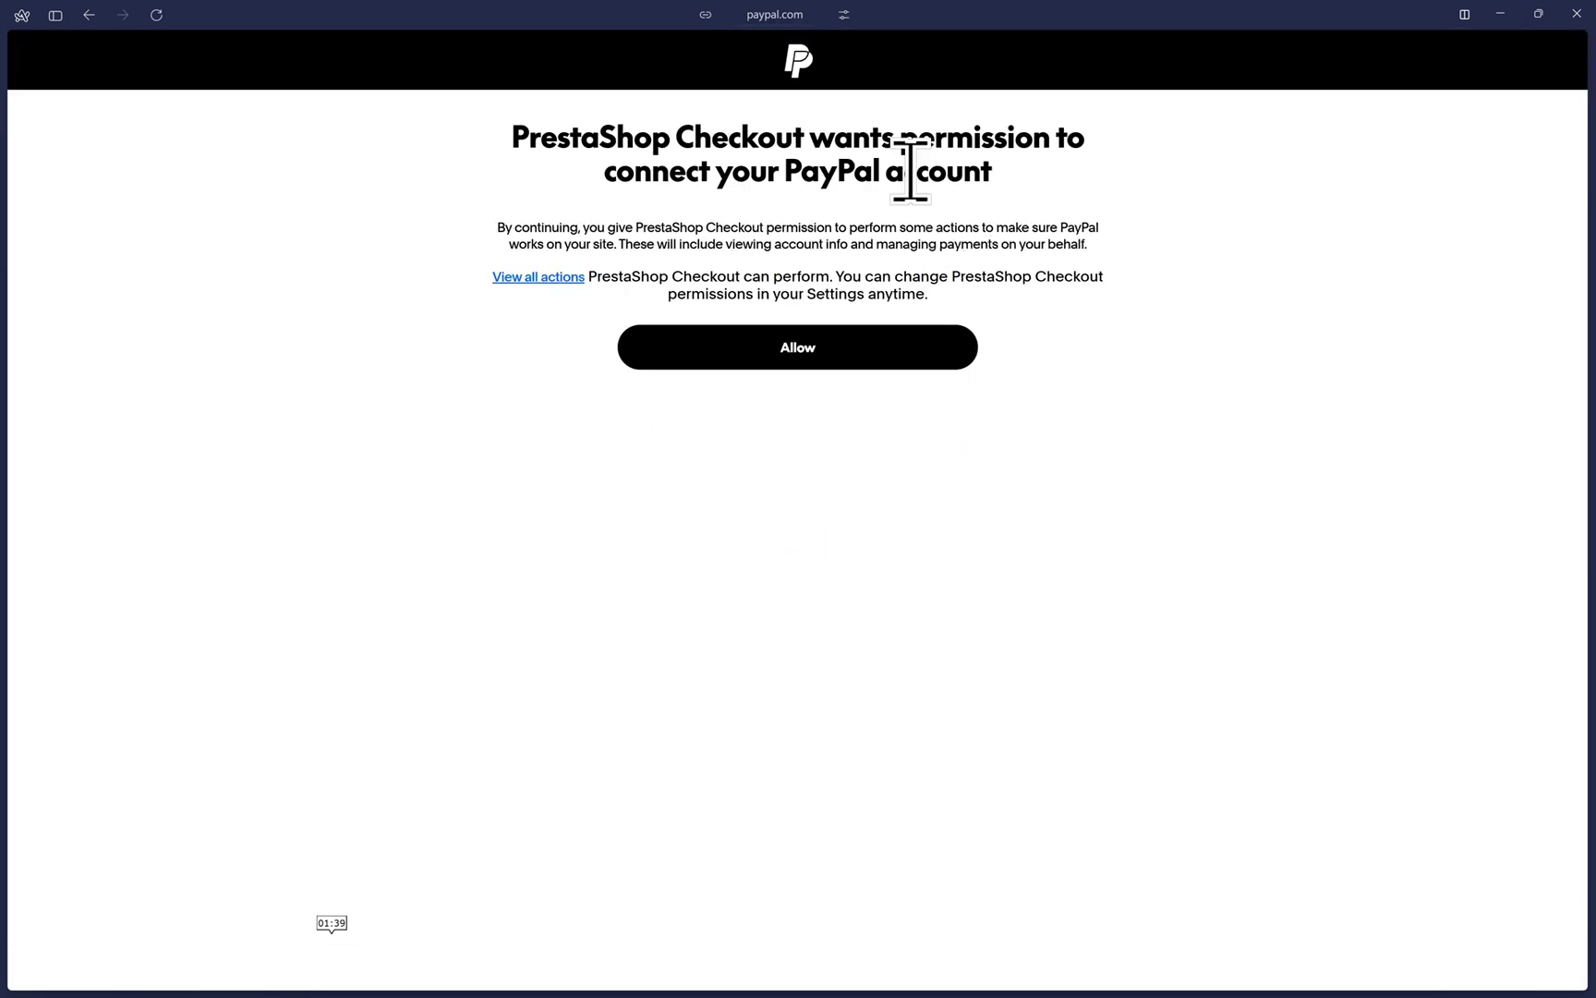
double_click(1019, 137)
click(1374, 251)
click(776, 349)
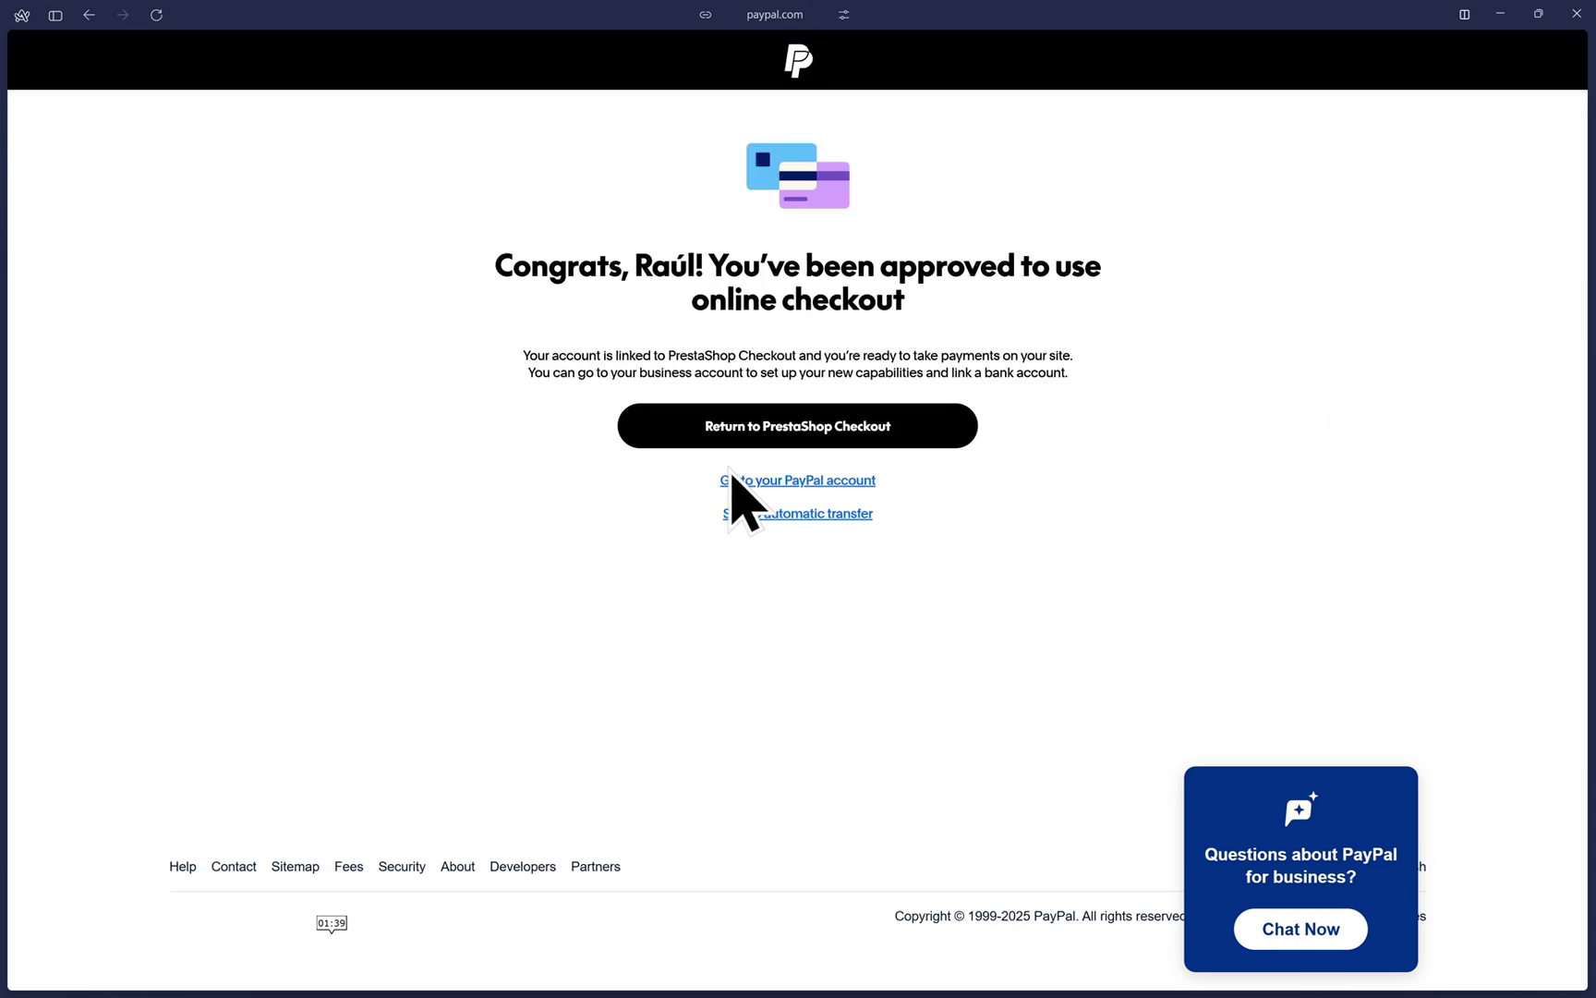
click(811, 421)
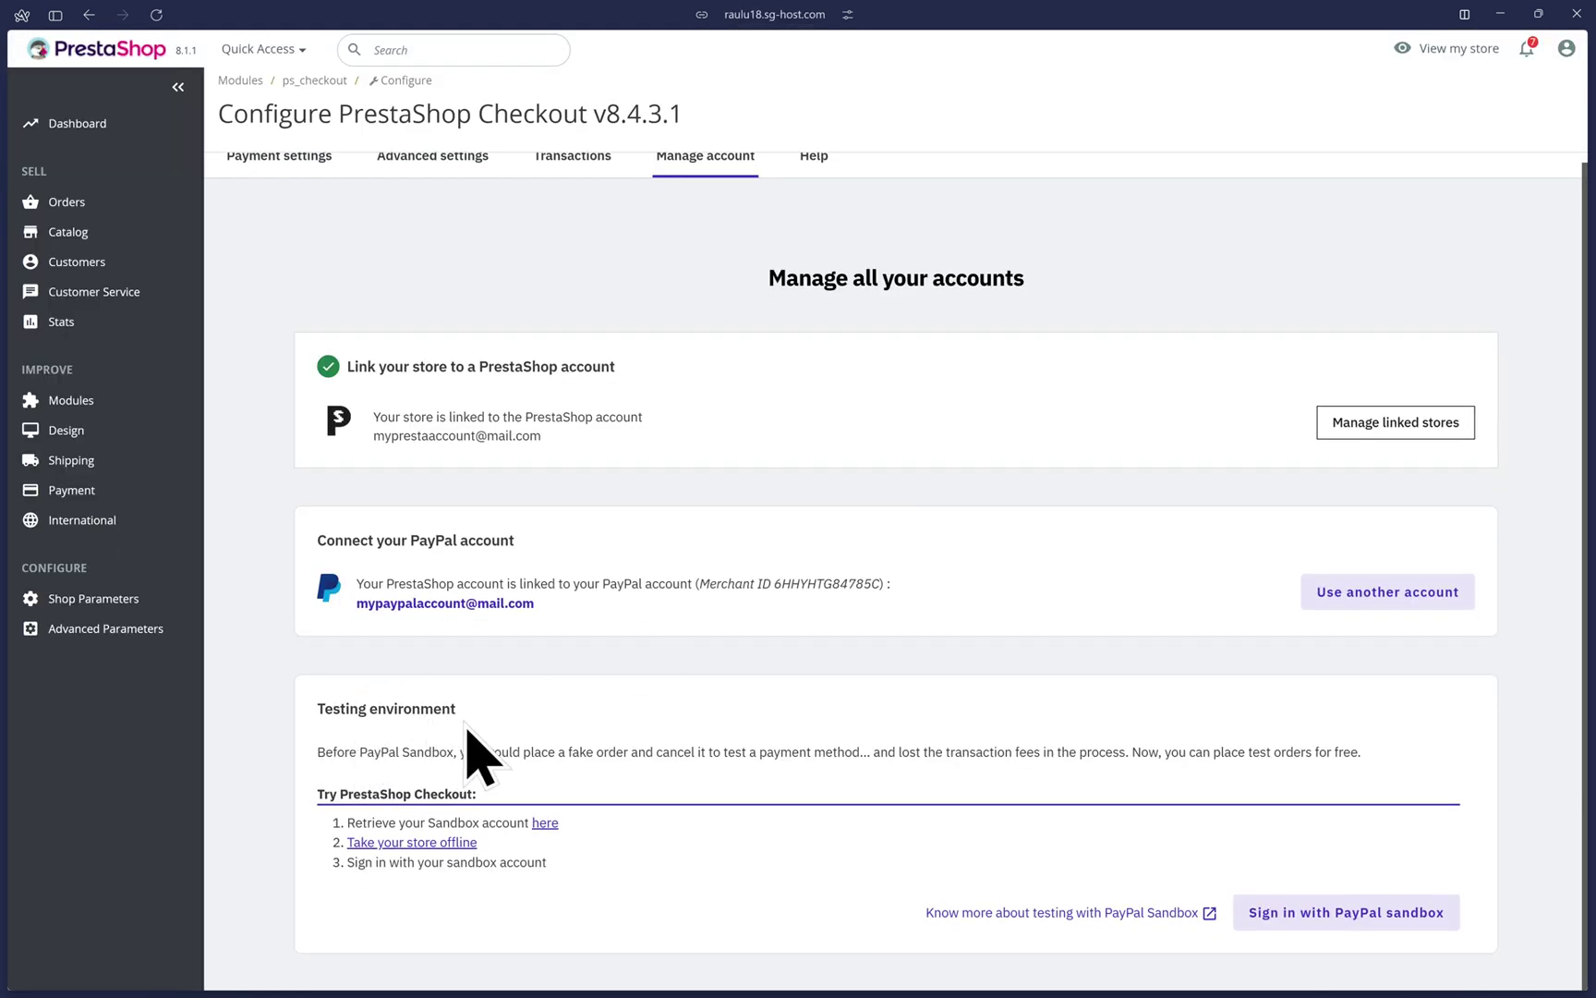
Choose Sign in with PayPal sandbox and connect, reaching the PayPal sandbox connection page
click(1345, 917)
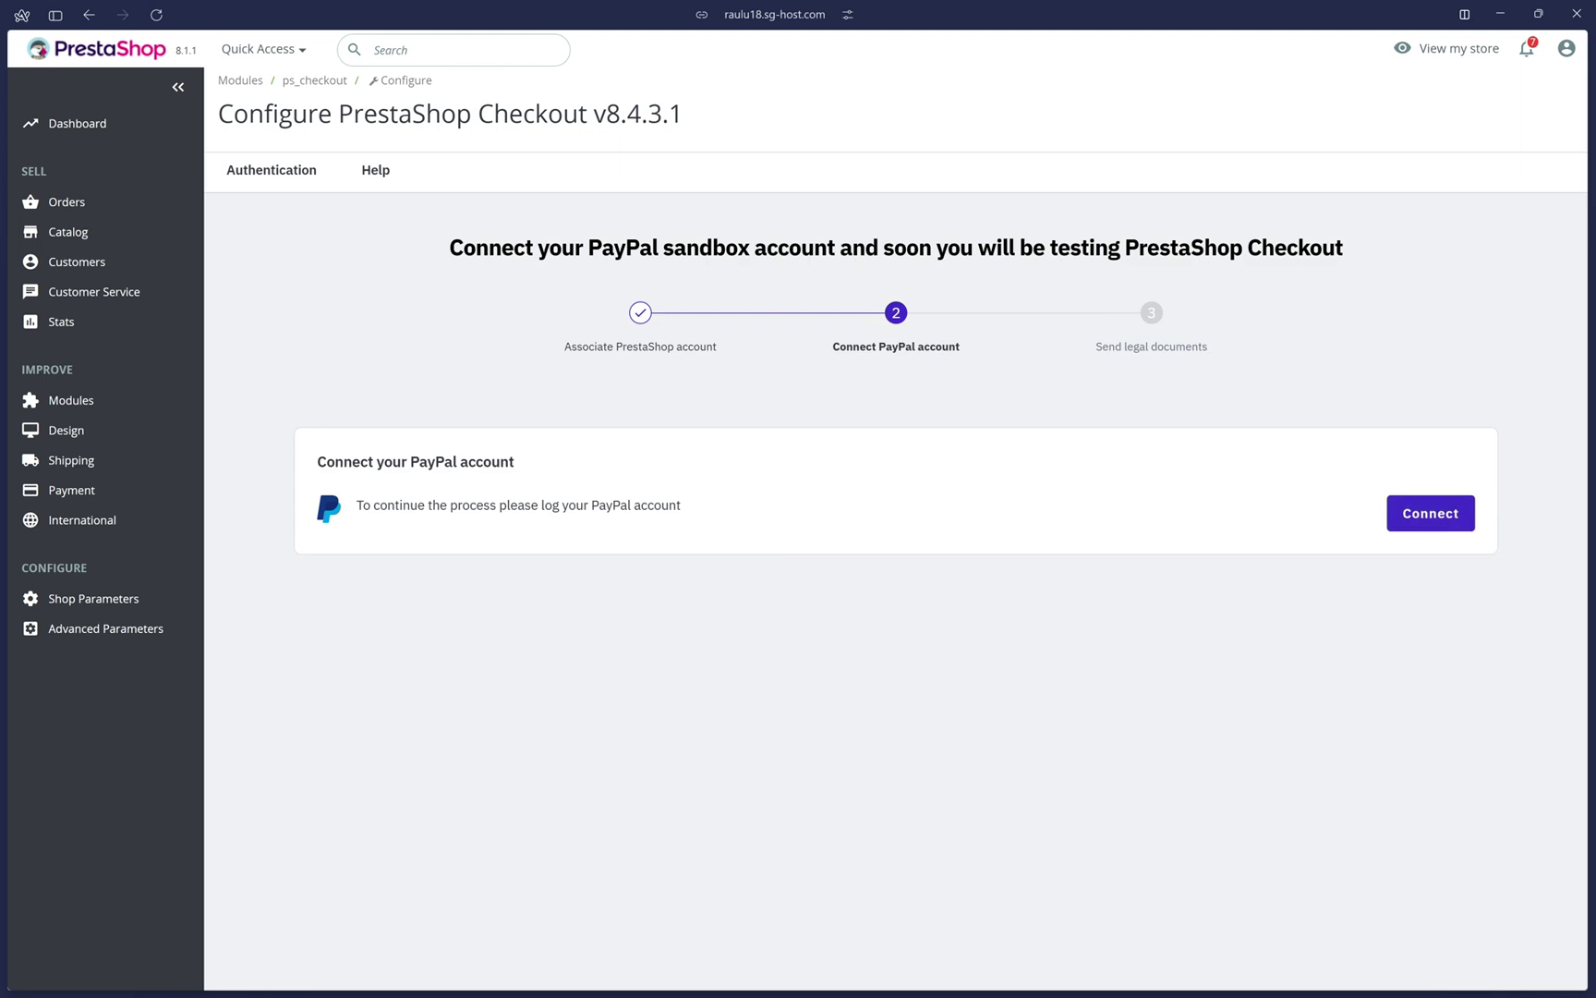
click(1424, 522)
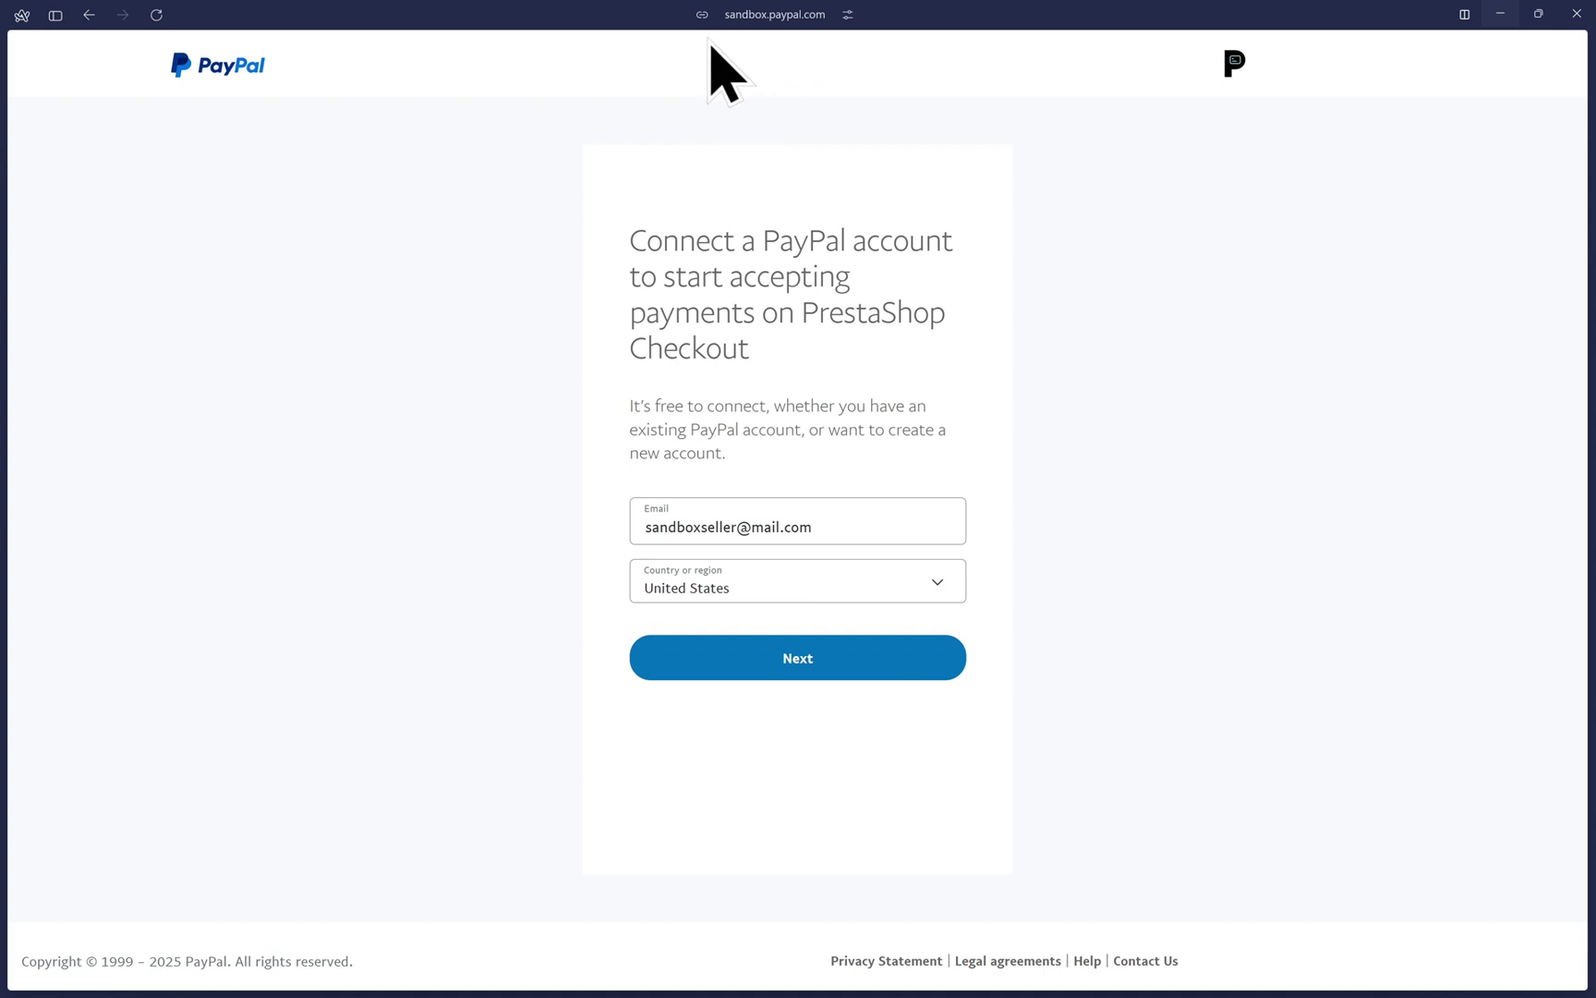
Log in to the sandbox seller account with its password, allow access, and return to PrestaShop Checkout
click(791, 658)
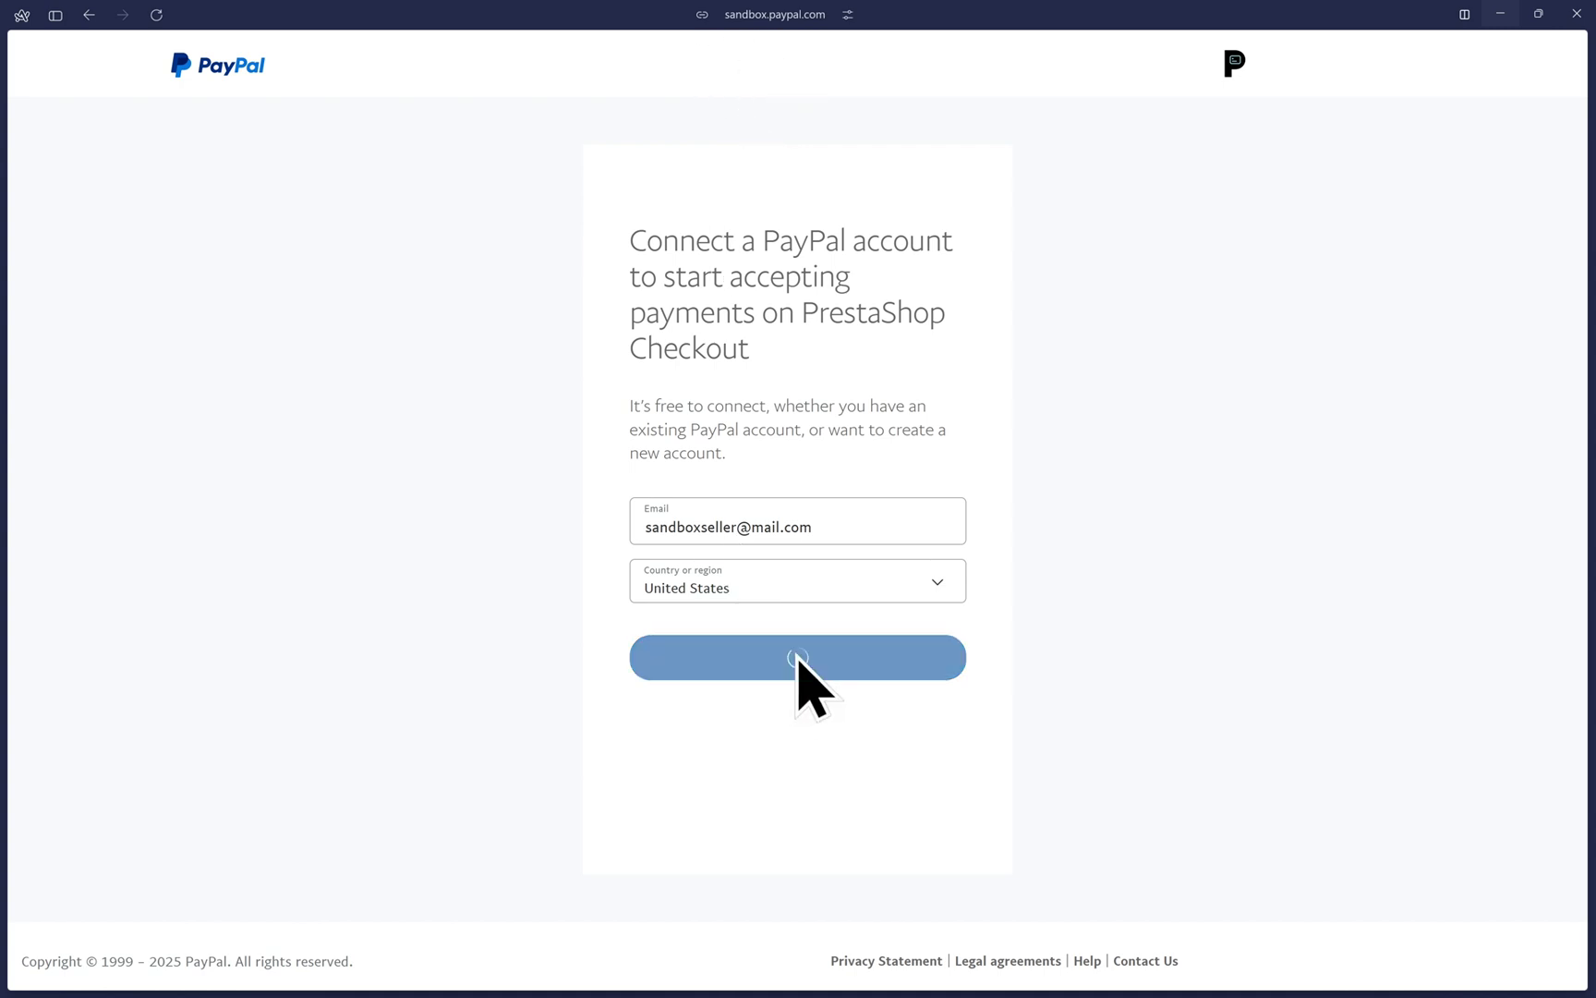
text(•••••••••••••••)
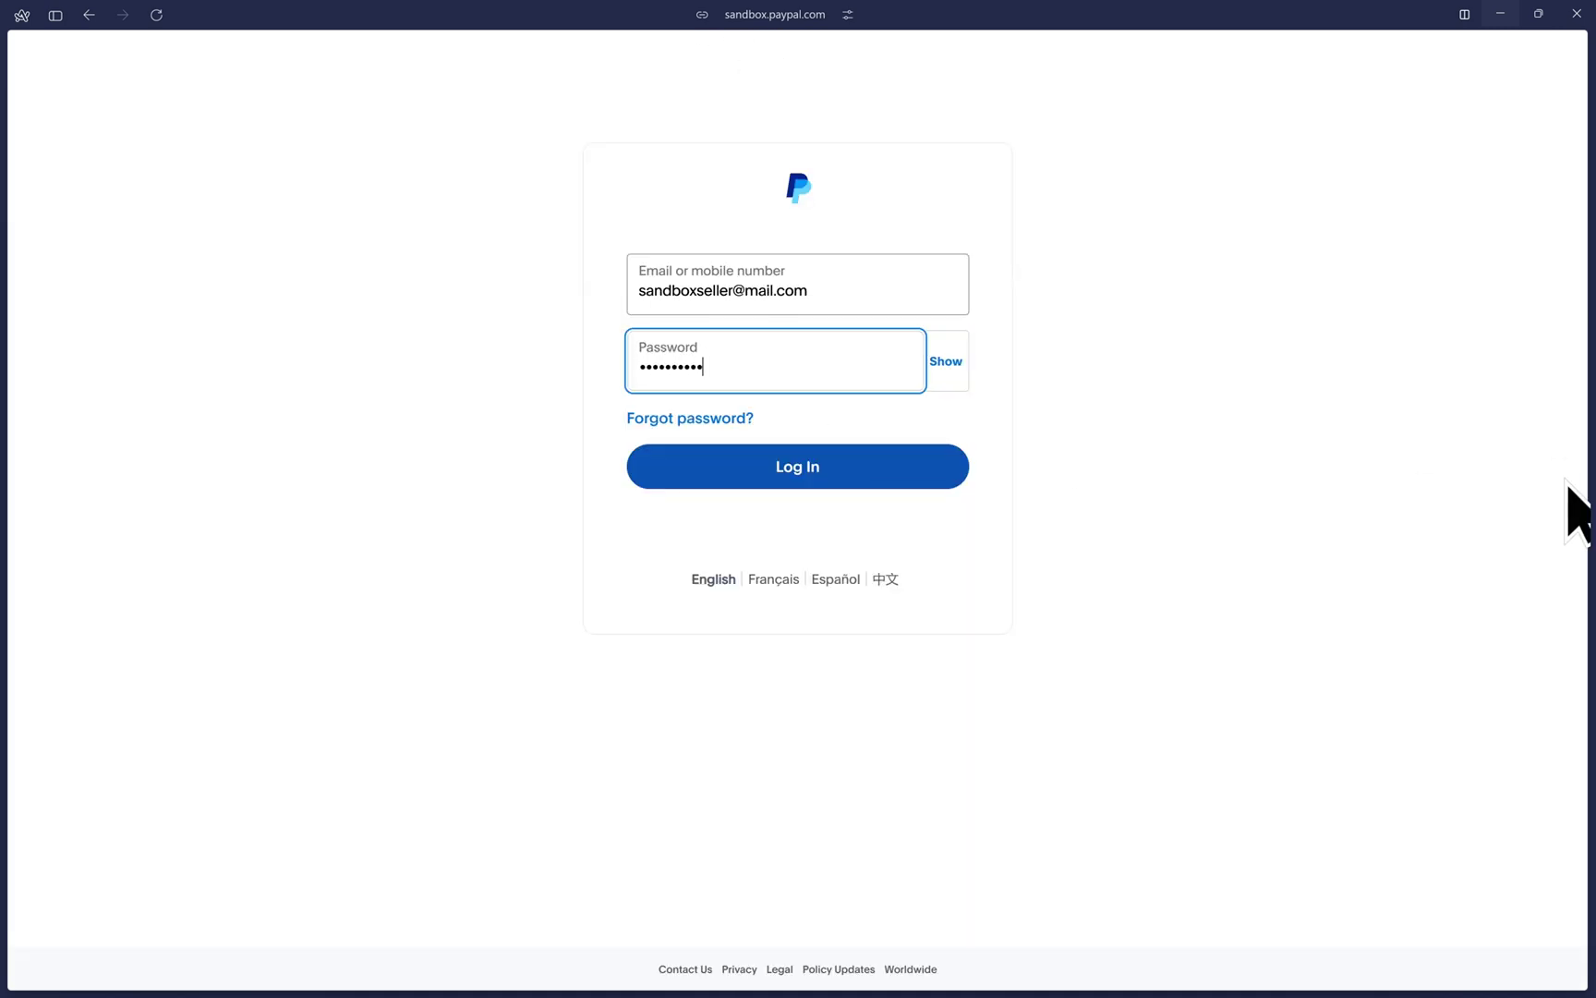
key(Return)
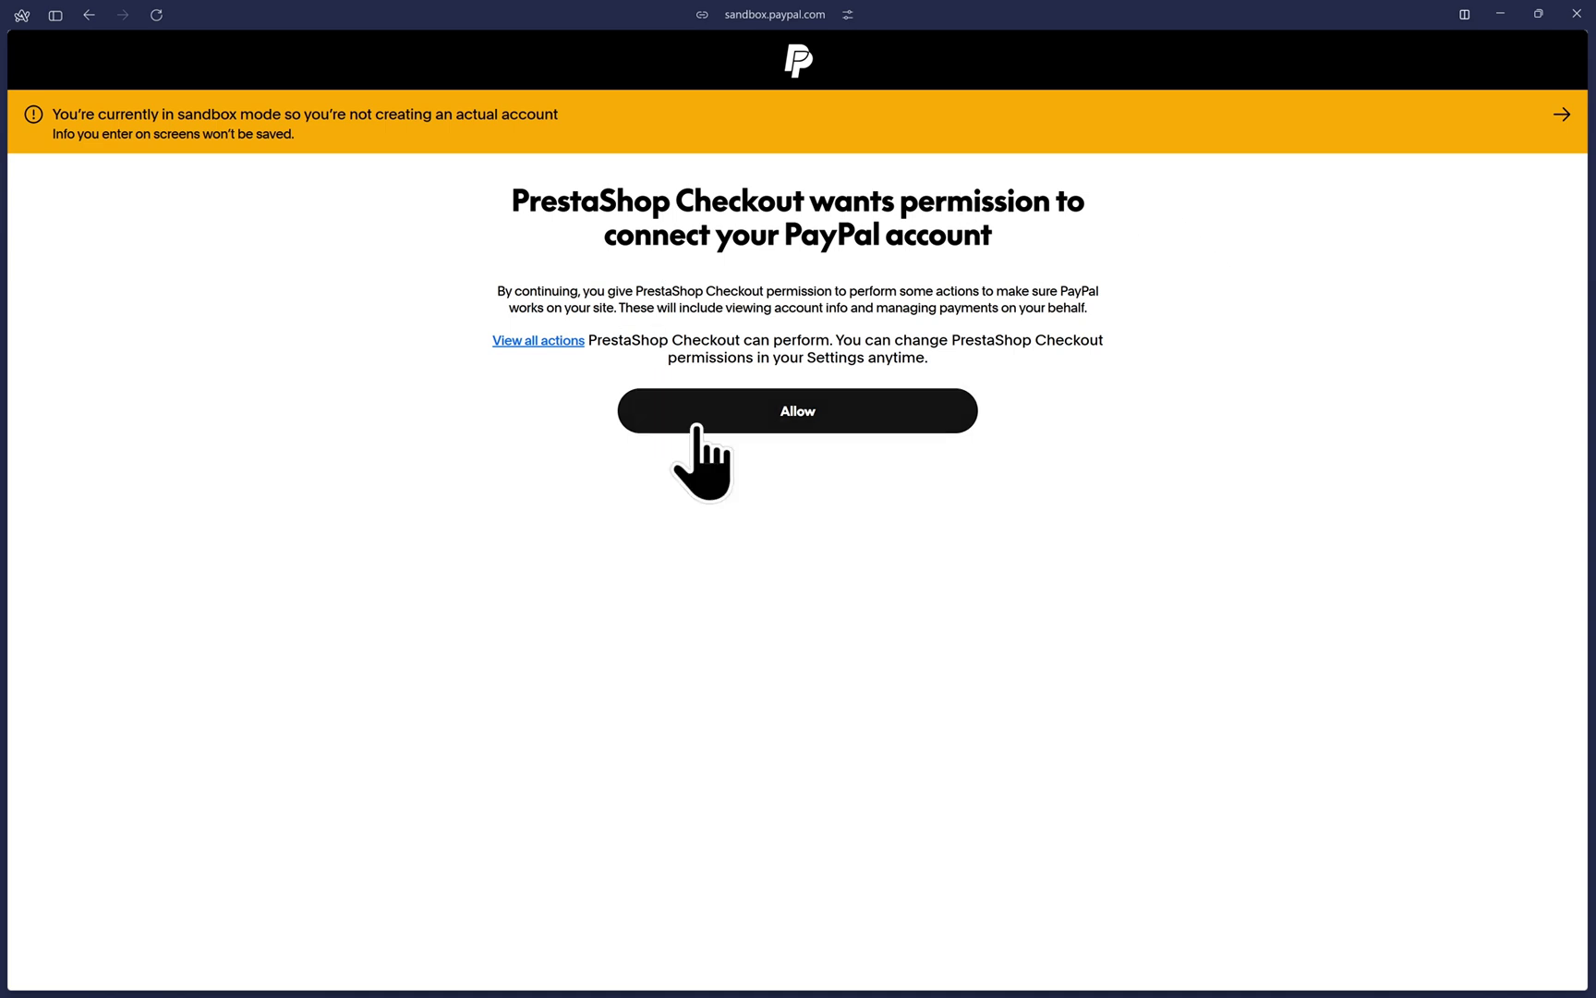
click(695, 421)
click(802, 494)
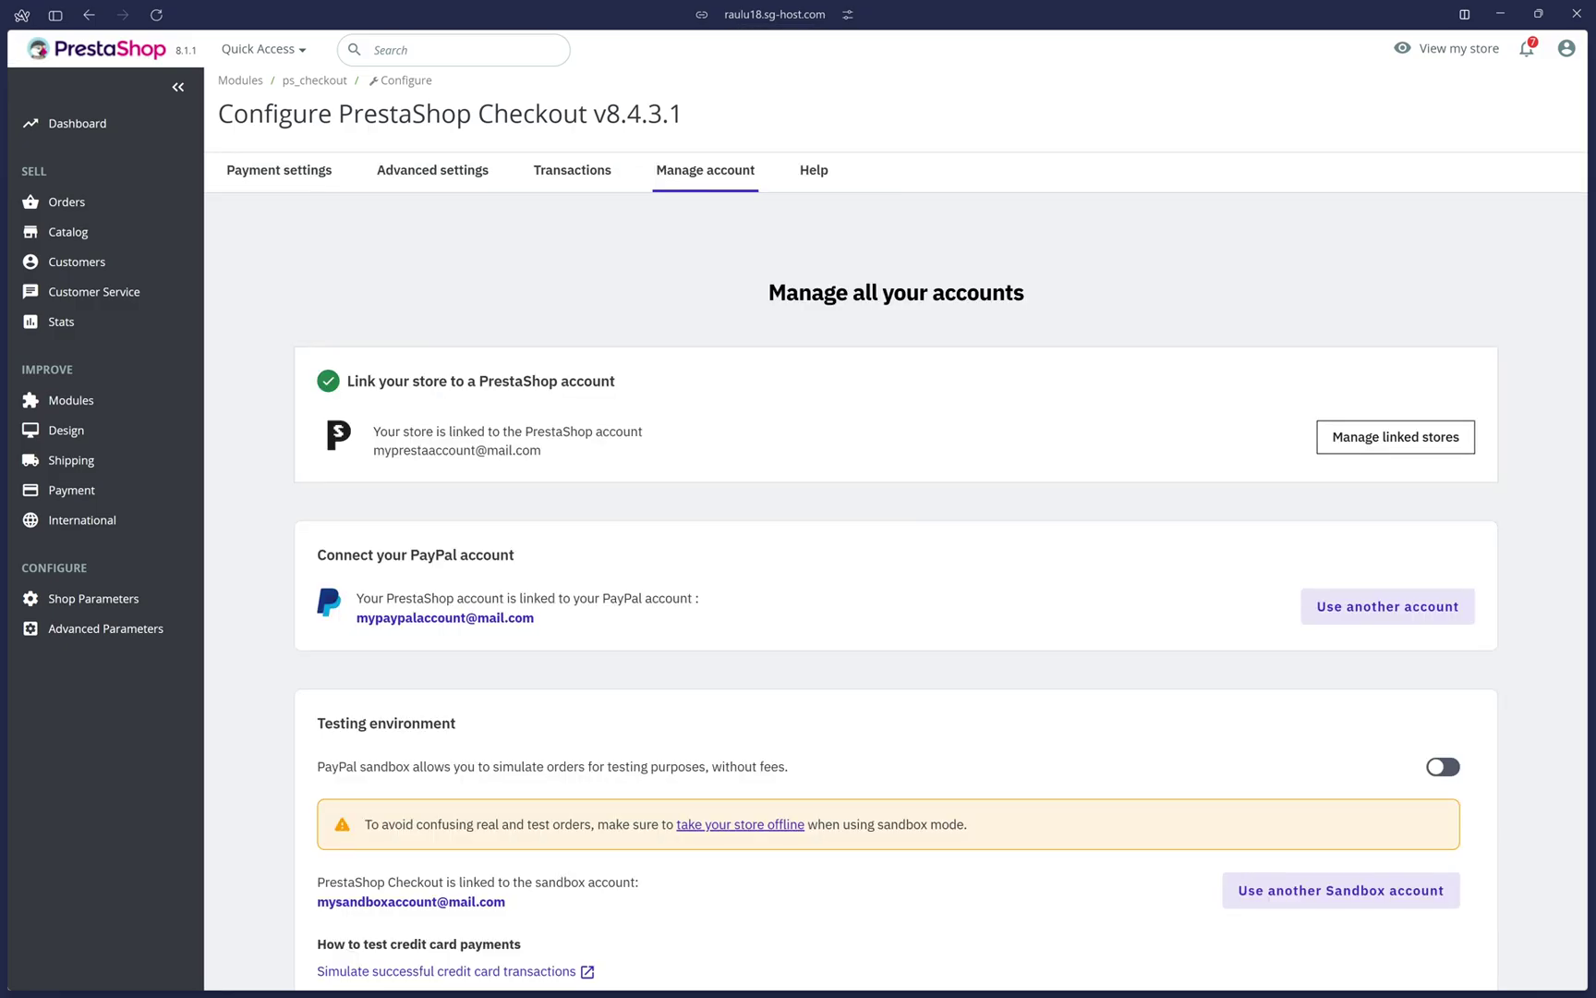
Turn on the PayPal sandbox toggle, tick all three confirmations, and activate the testing environment
scroll(1247, 518, down, 1)
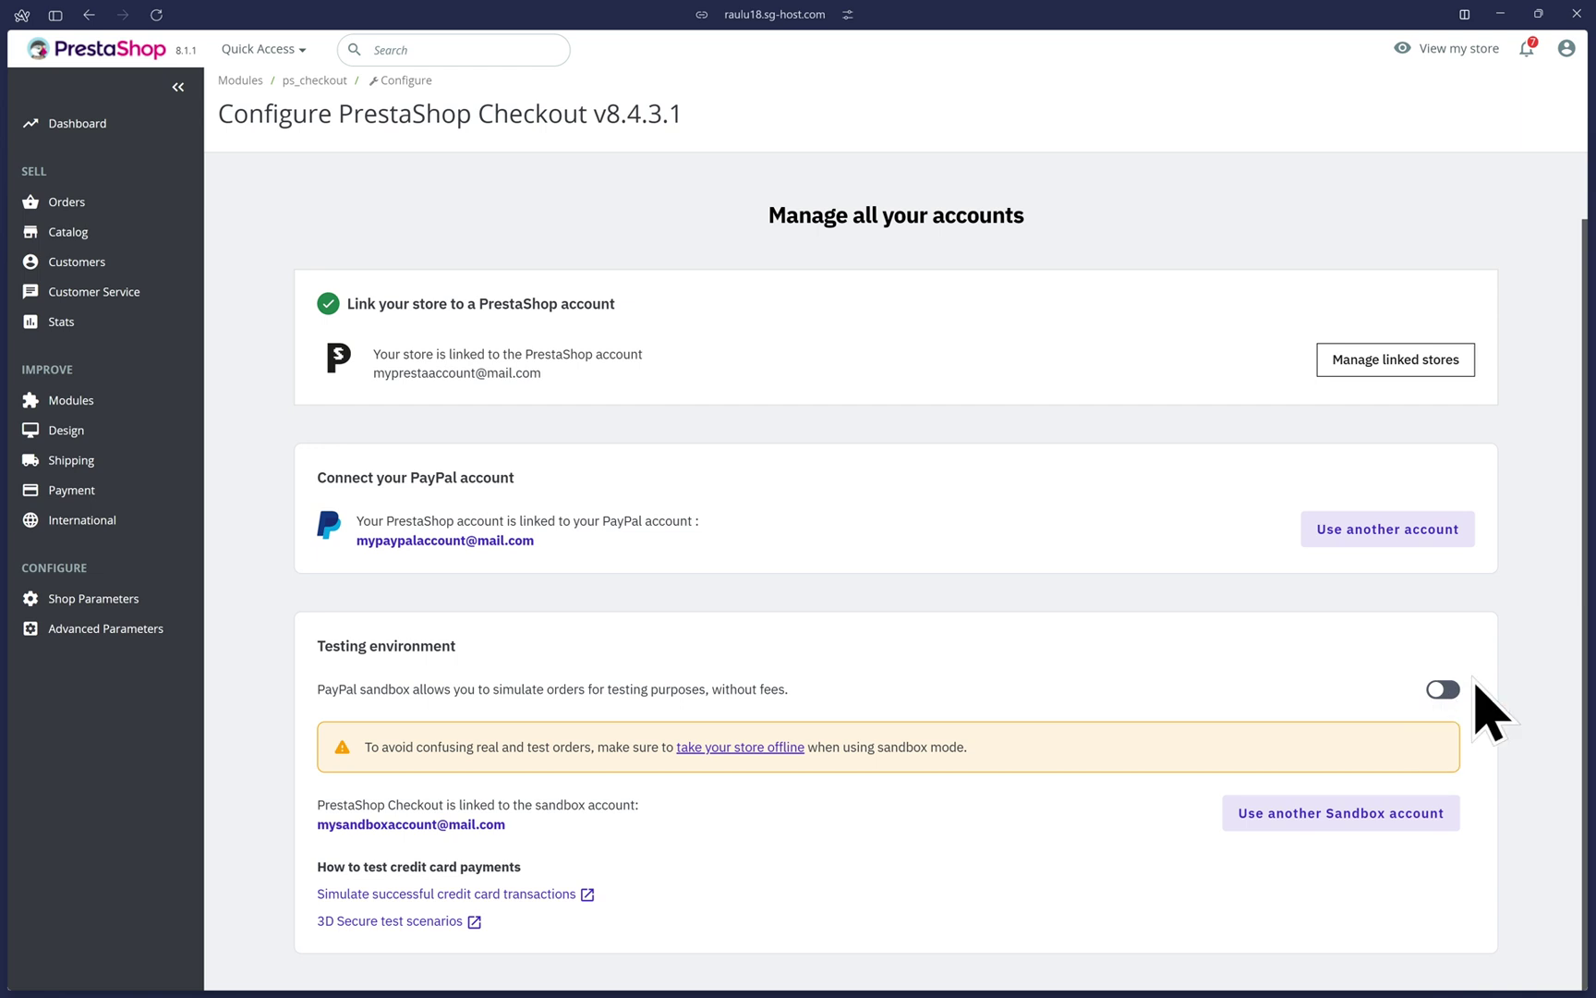
click(1443, 689)
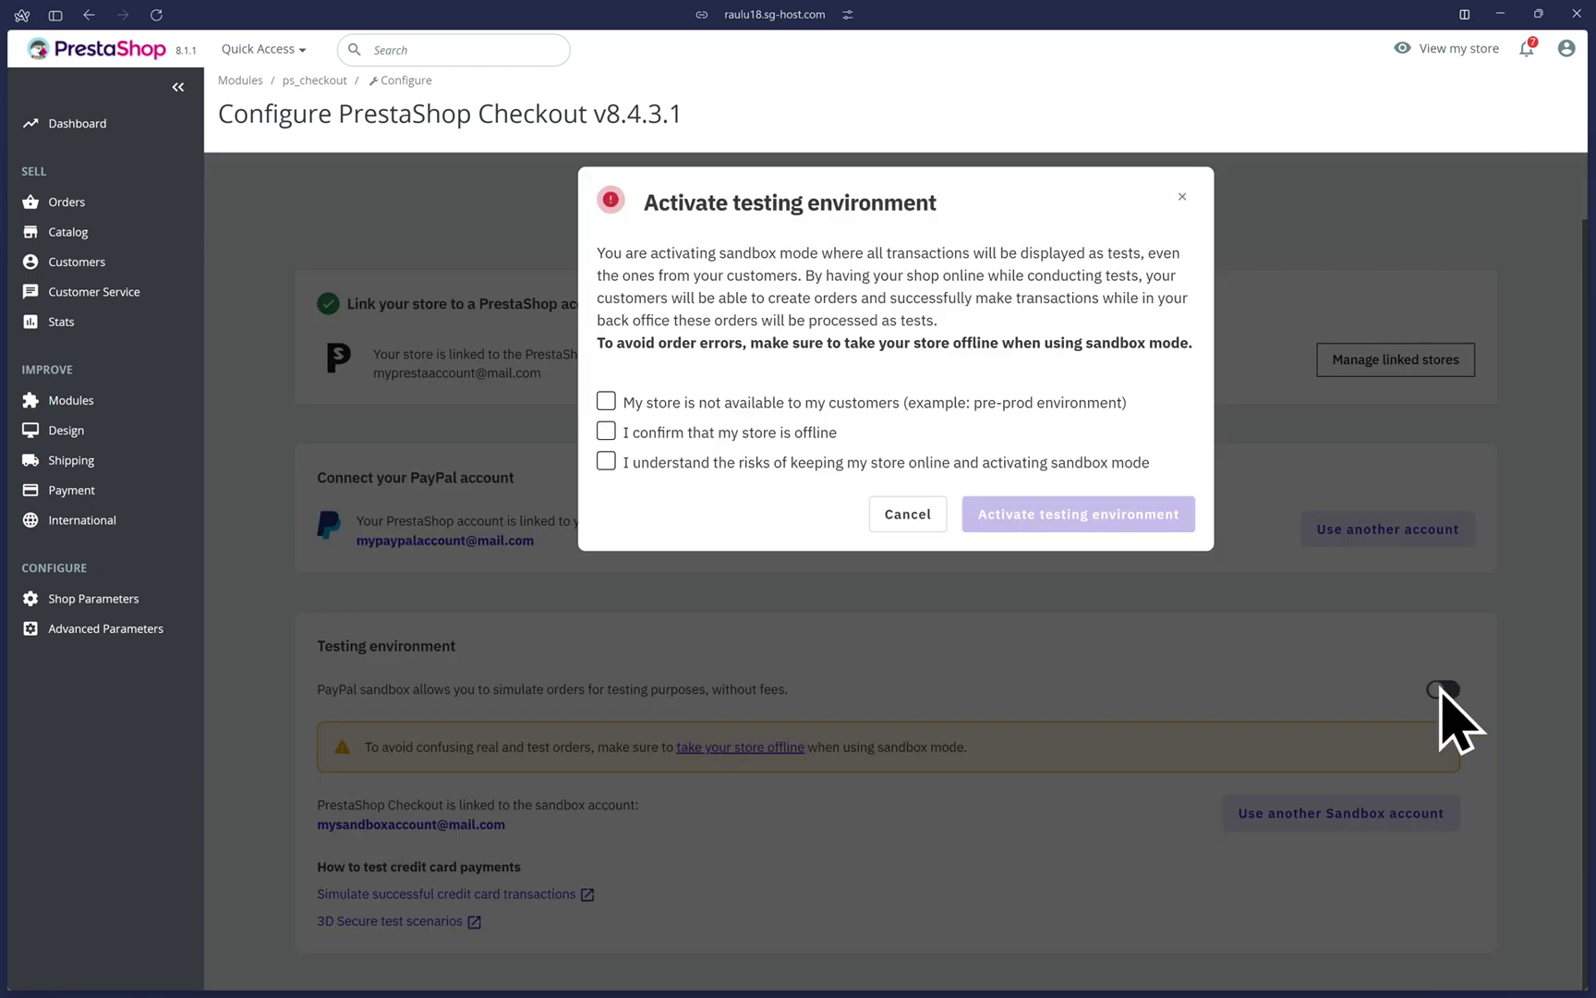
click(605, 401)
click(605, 431)
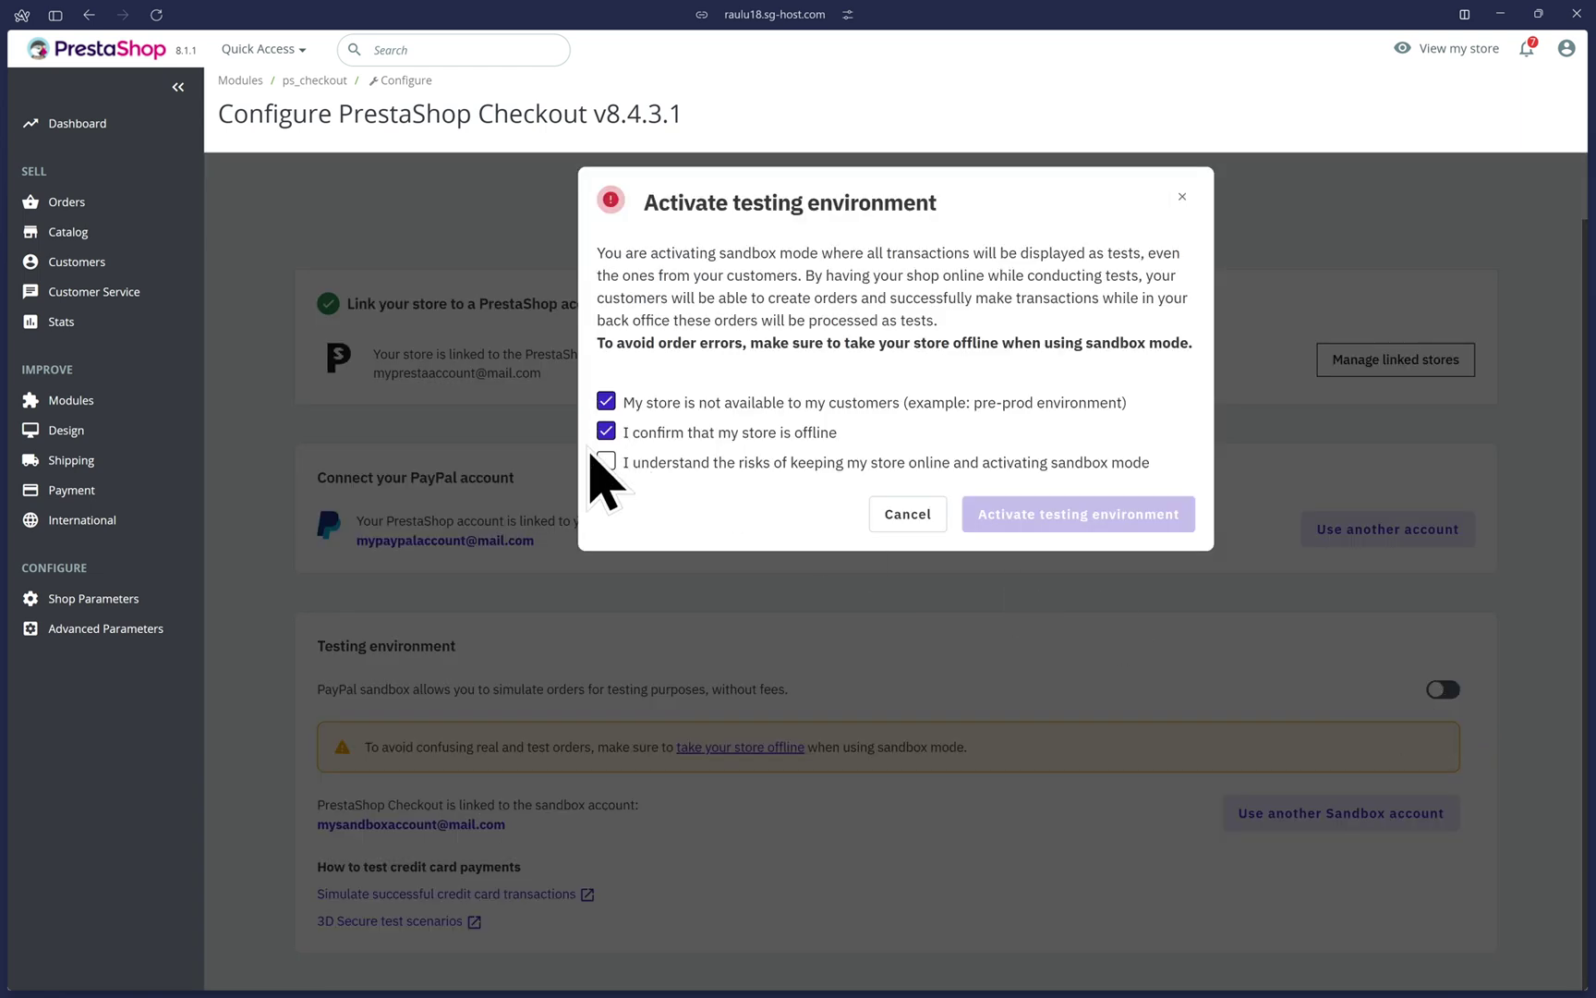
click(606, 461)
drag(658, 202, 843, 203)
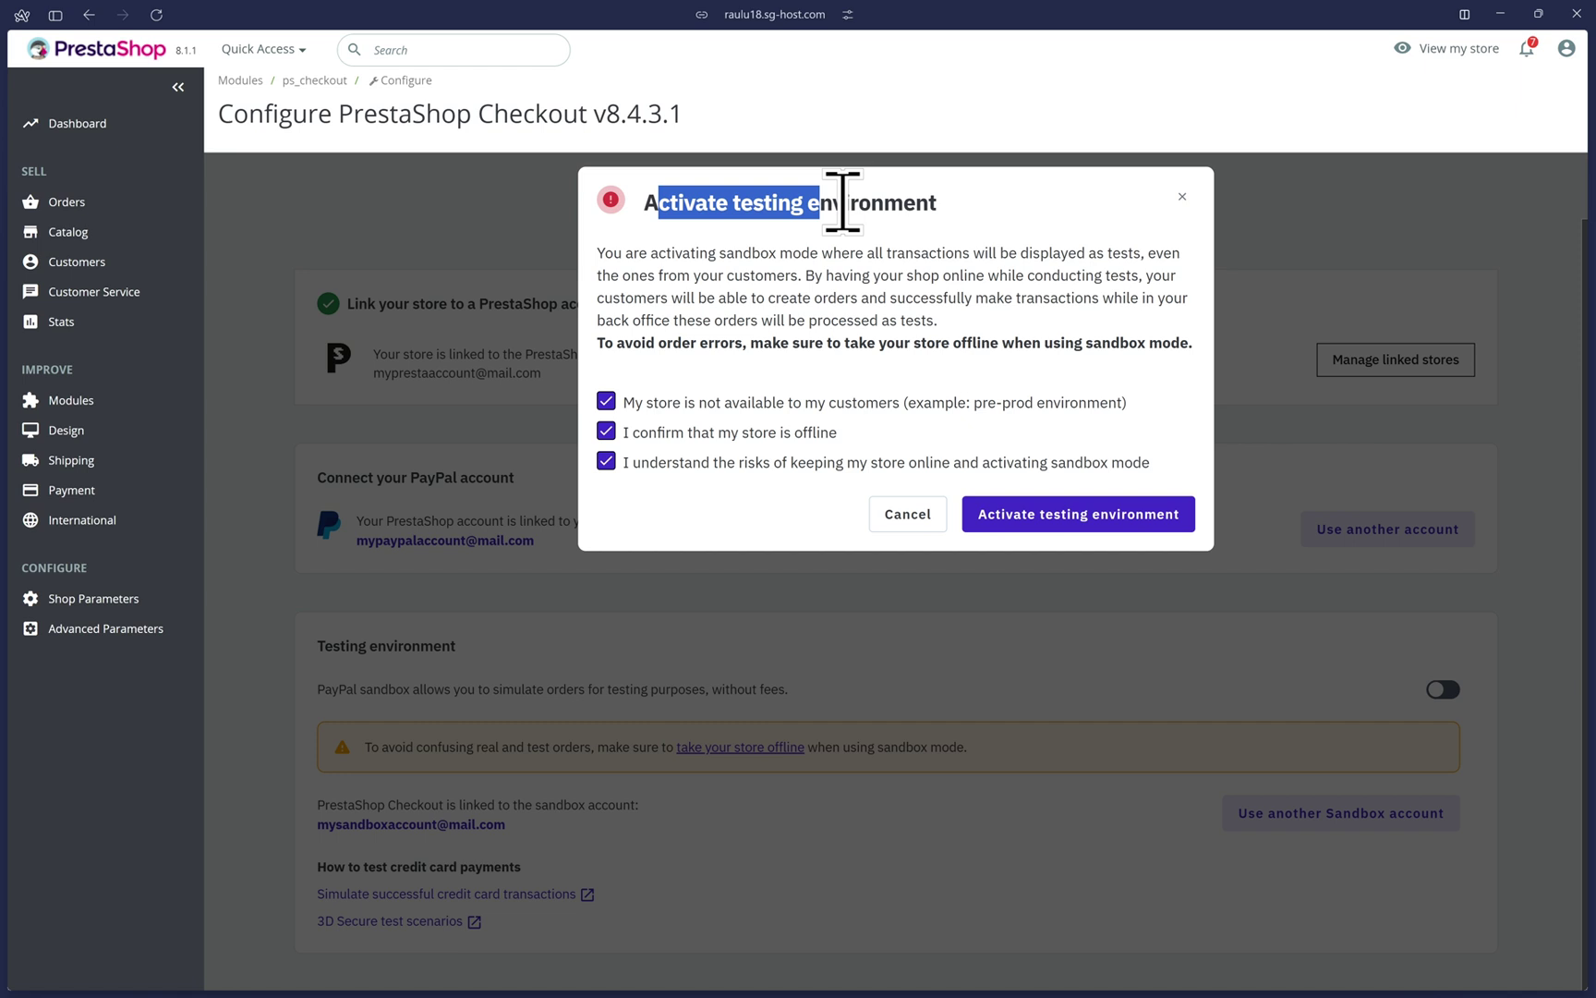
click(919, 203)
click(1027, 517)
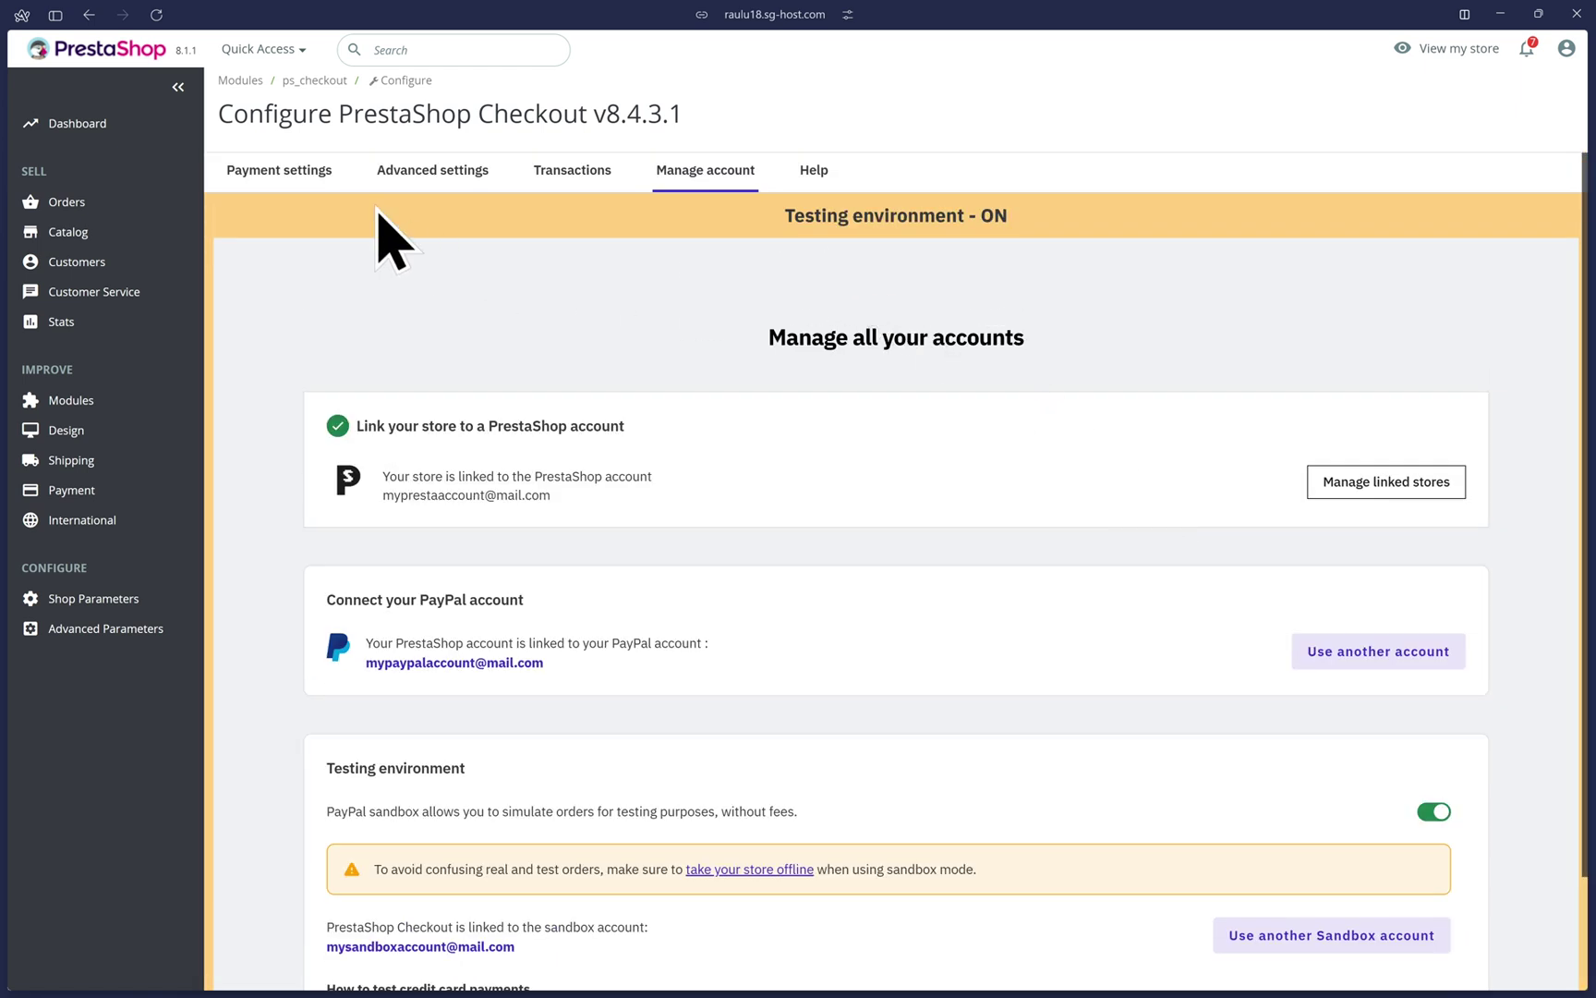
Enable Google Pay in the Activate payment methods list and save the payment settings
click(279, 170)
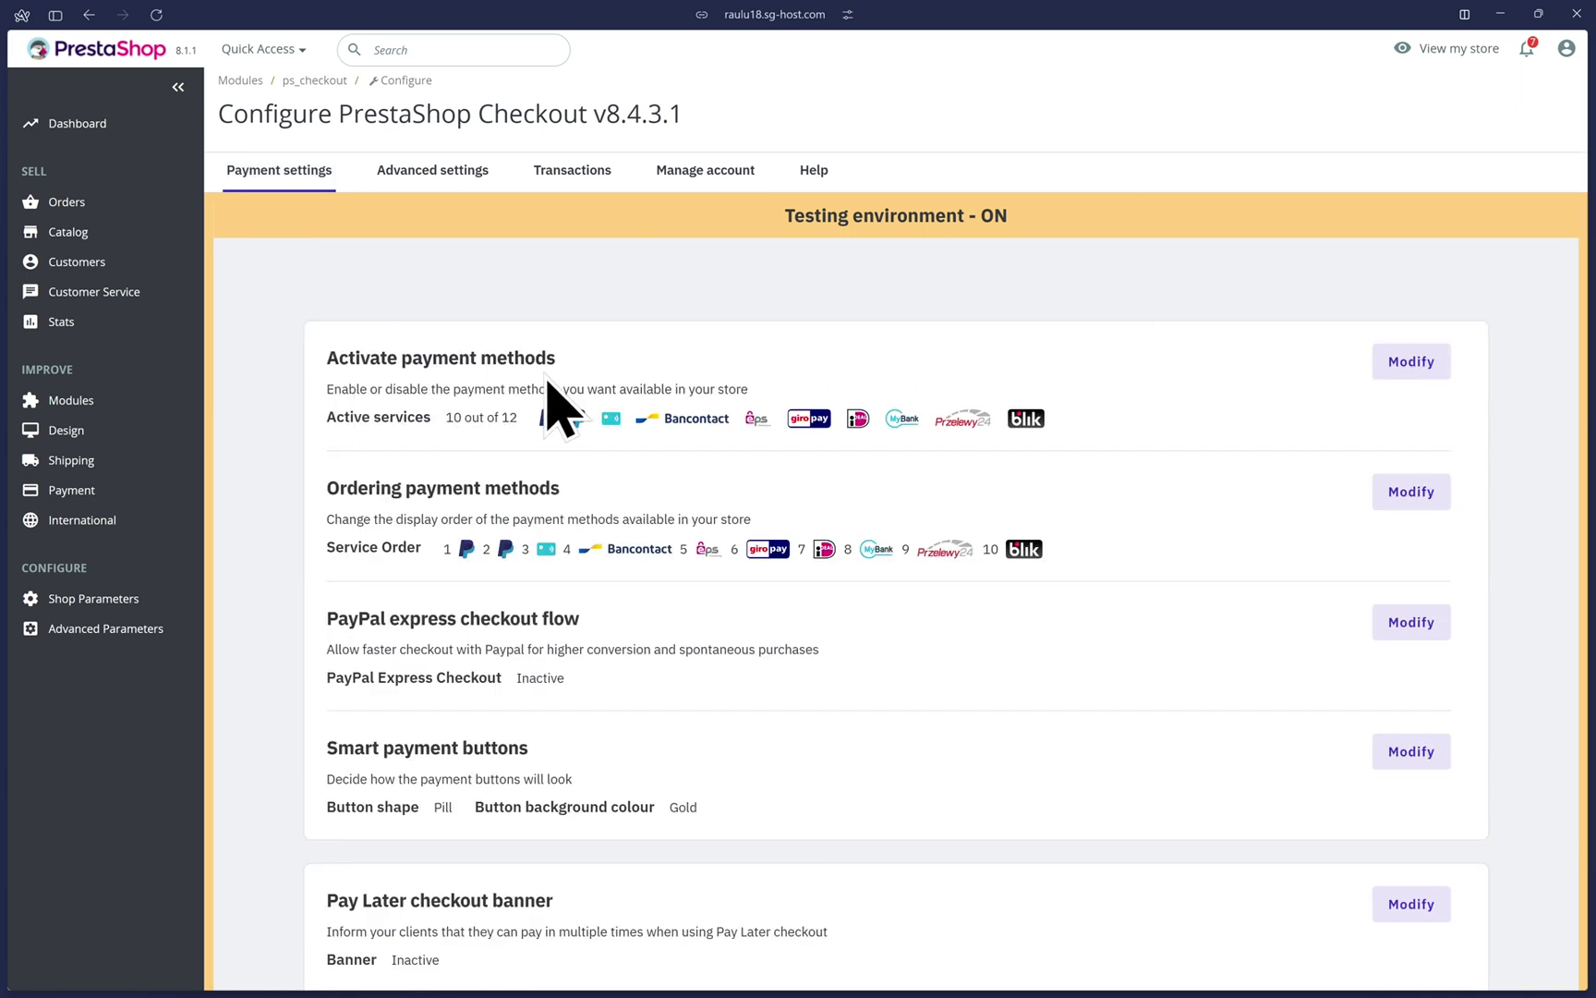
click(1411, 361)
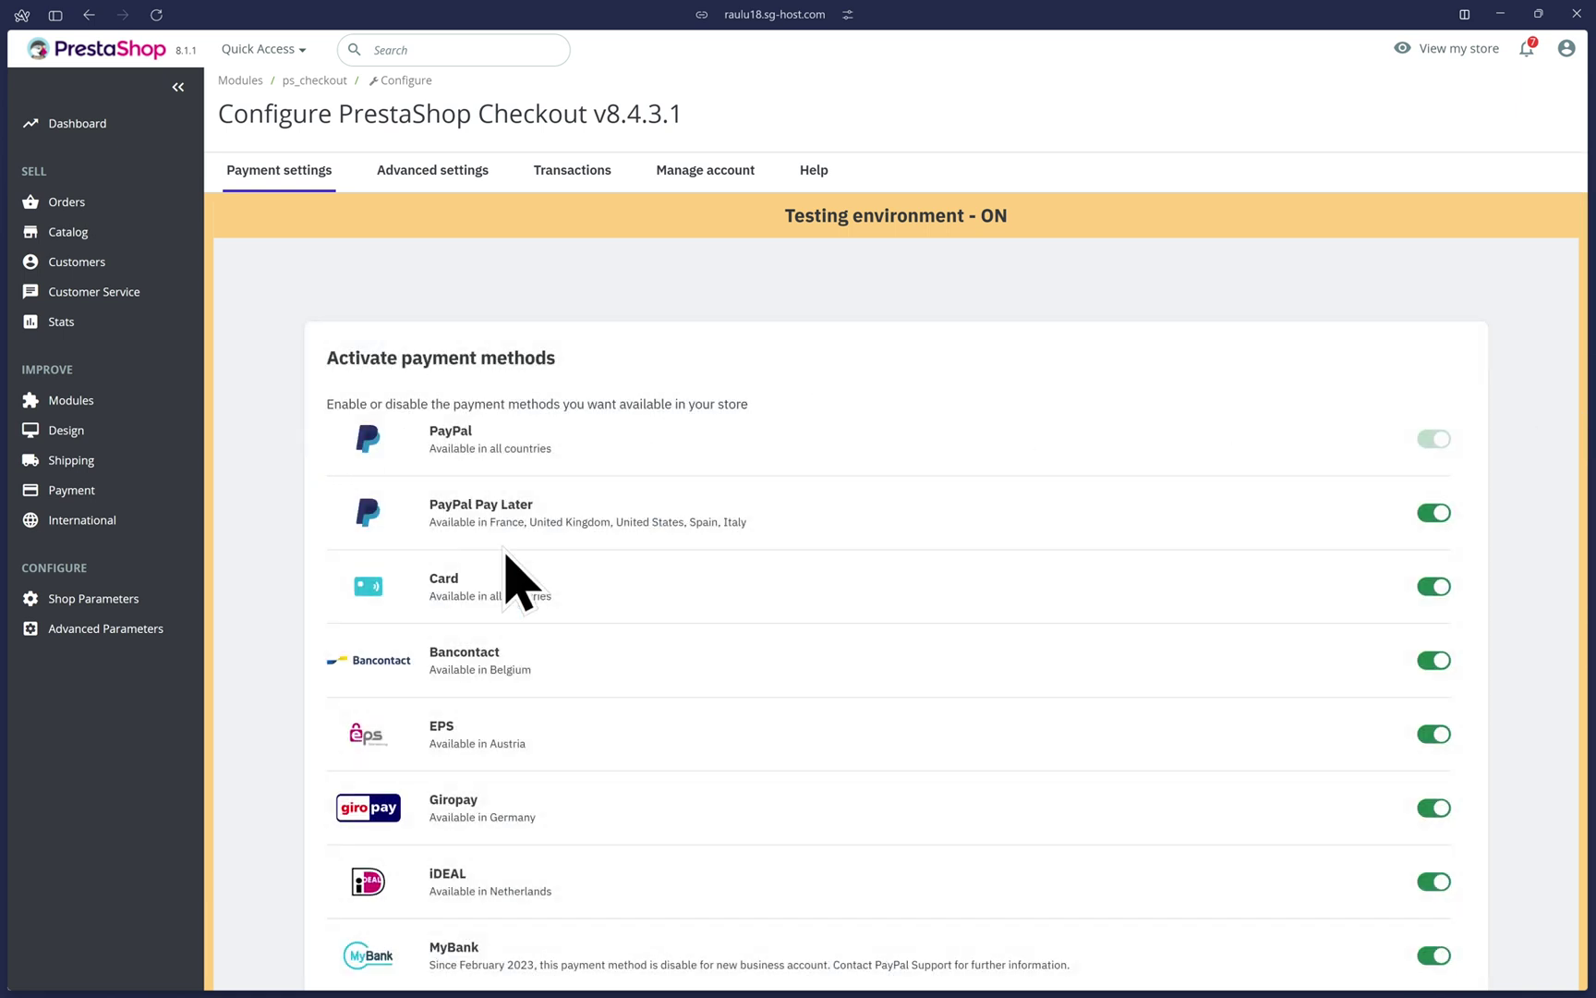
scroll(730, 508, down, 3)
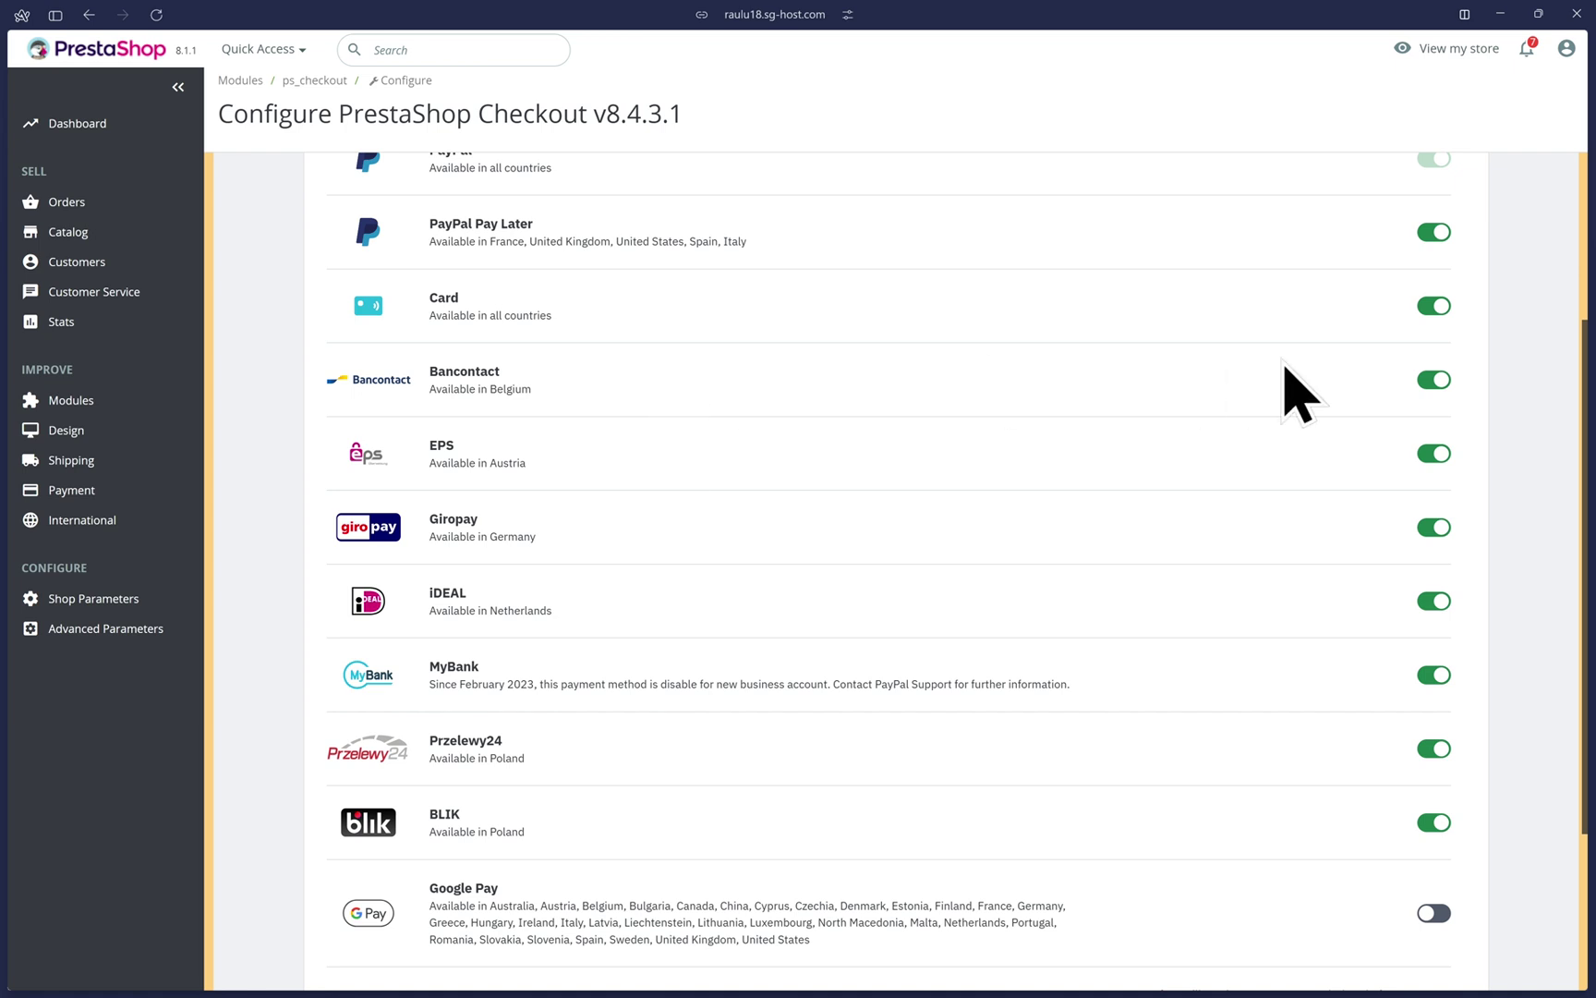
scroll(1286, 366, down, 3)
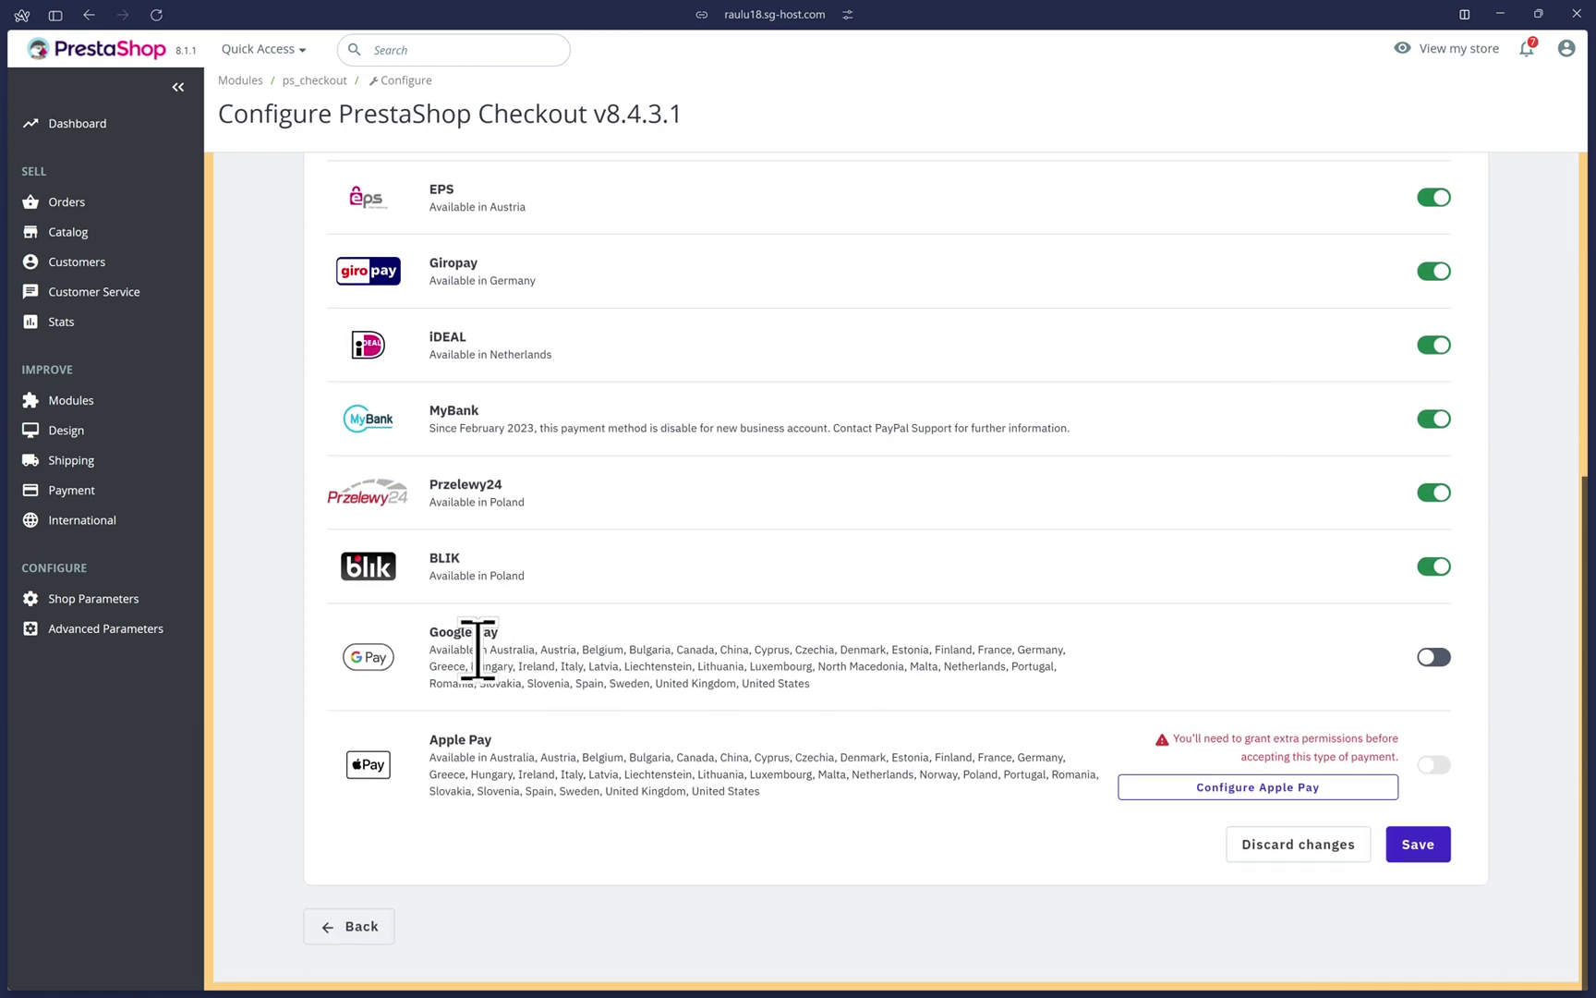
click(1432, 658)
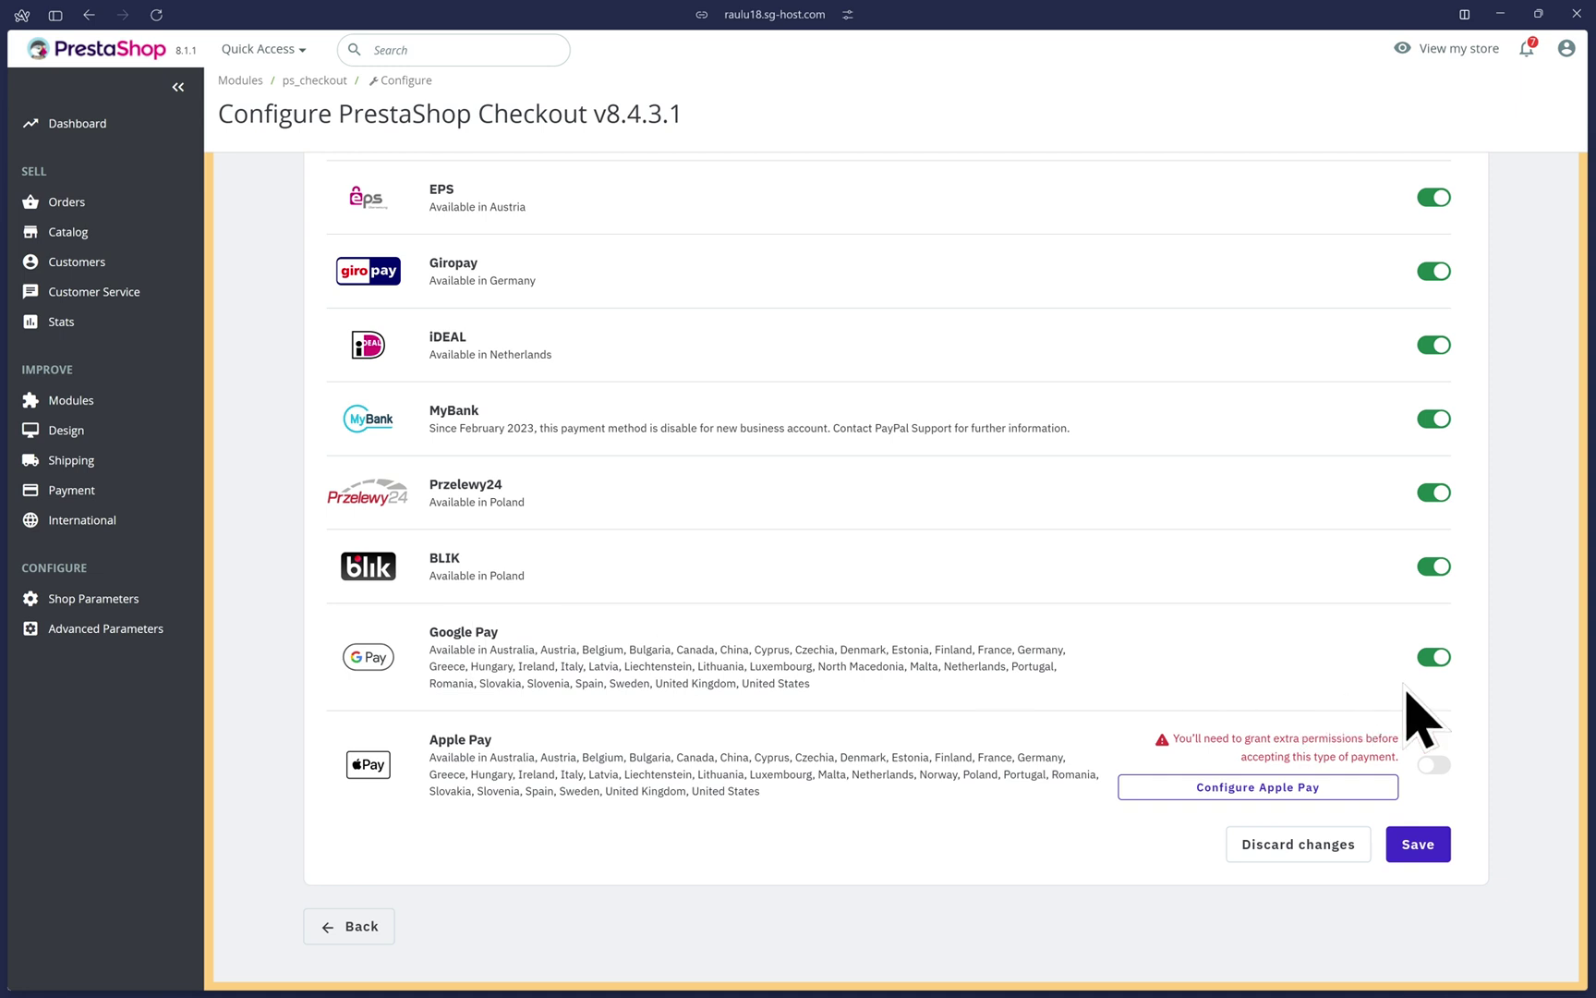
click(1422, 848)
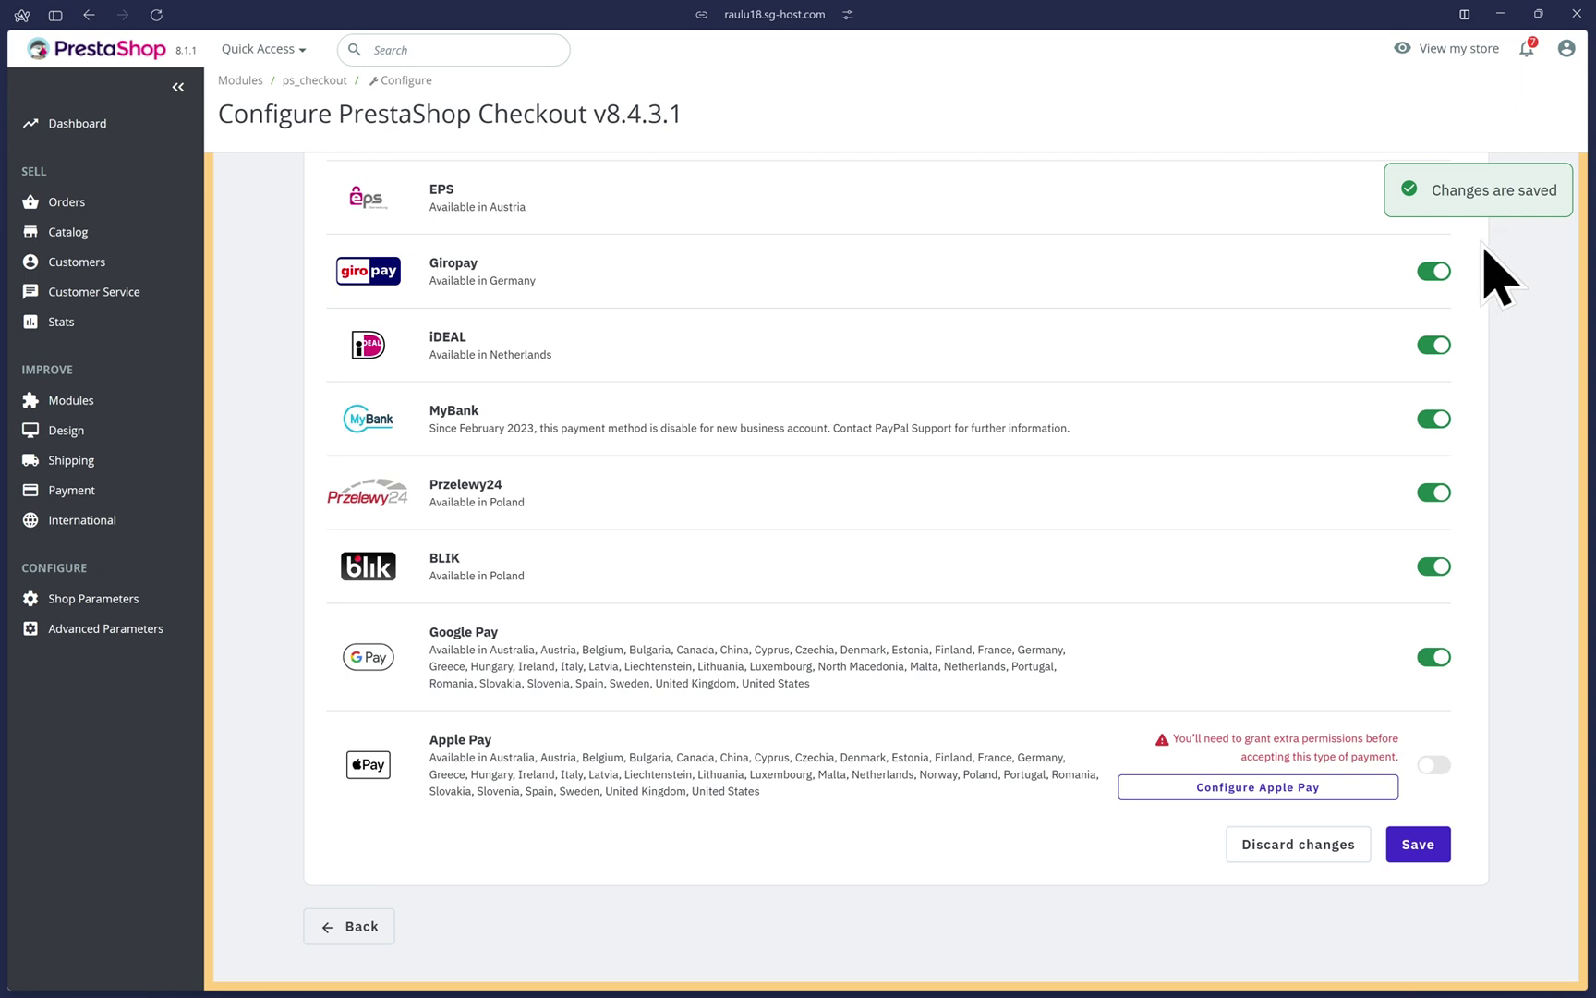
Start Apple Pay configuration and run the domain association file check, which reports the files missing
click(1260, 787)
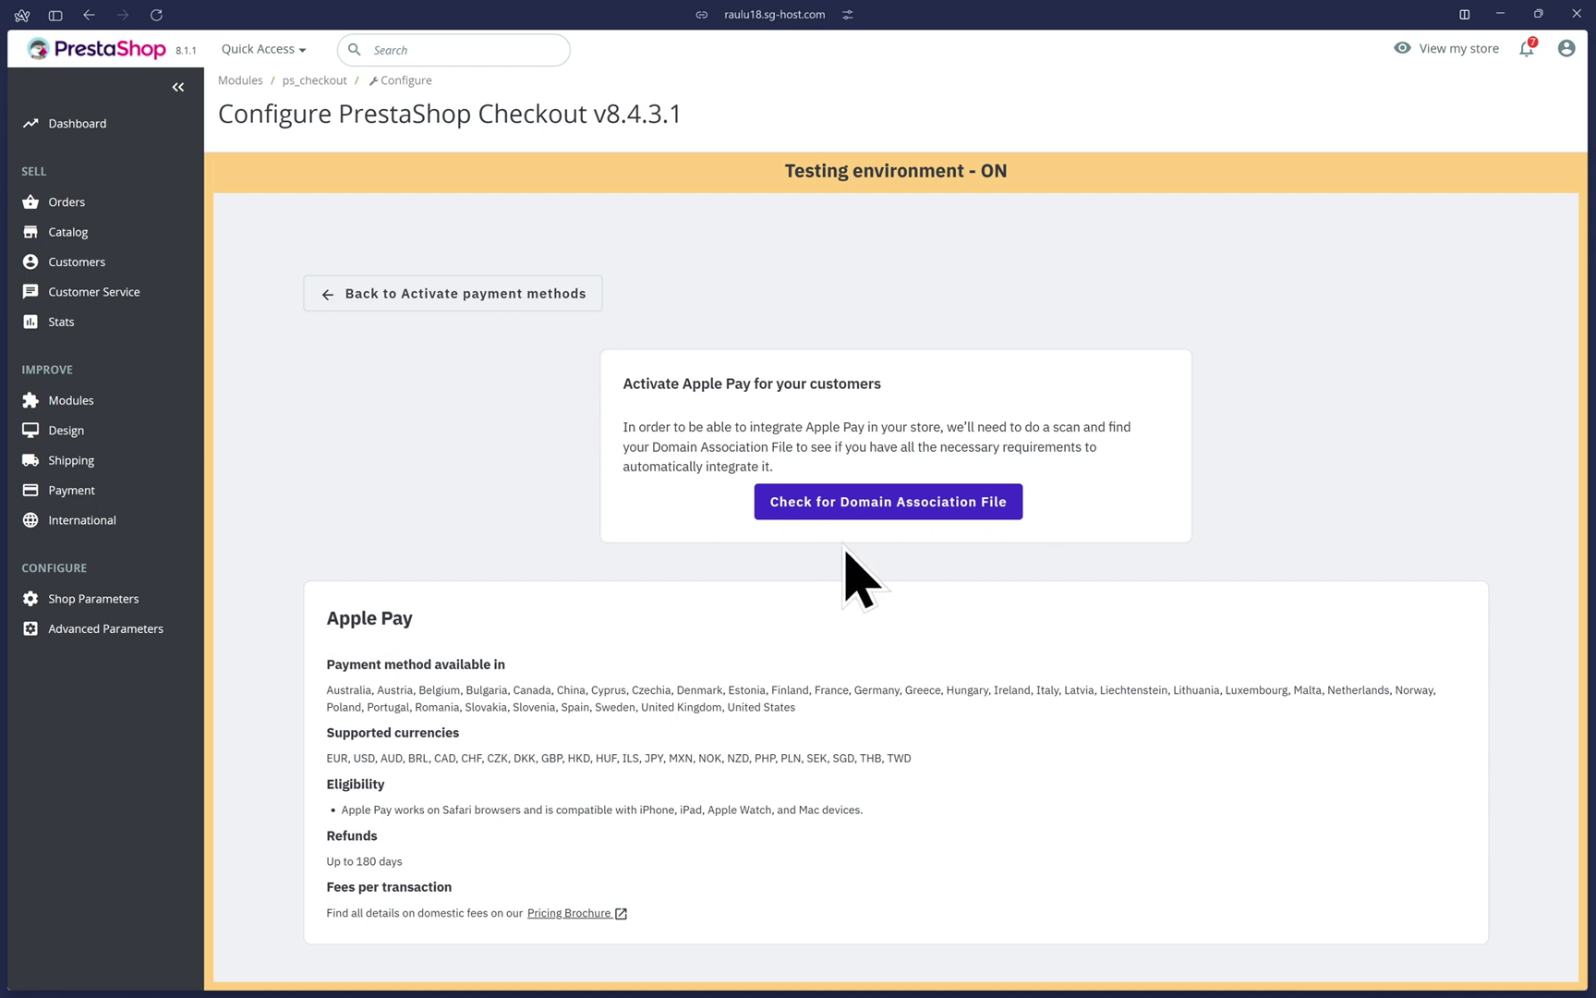
click(898, 508)
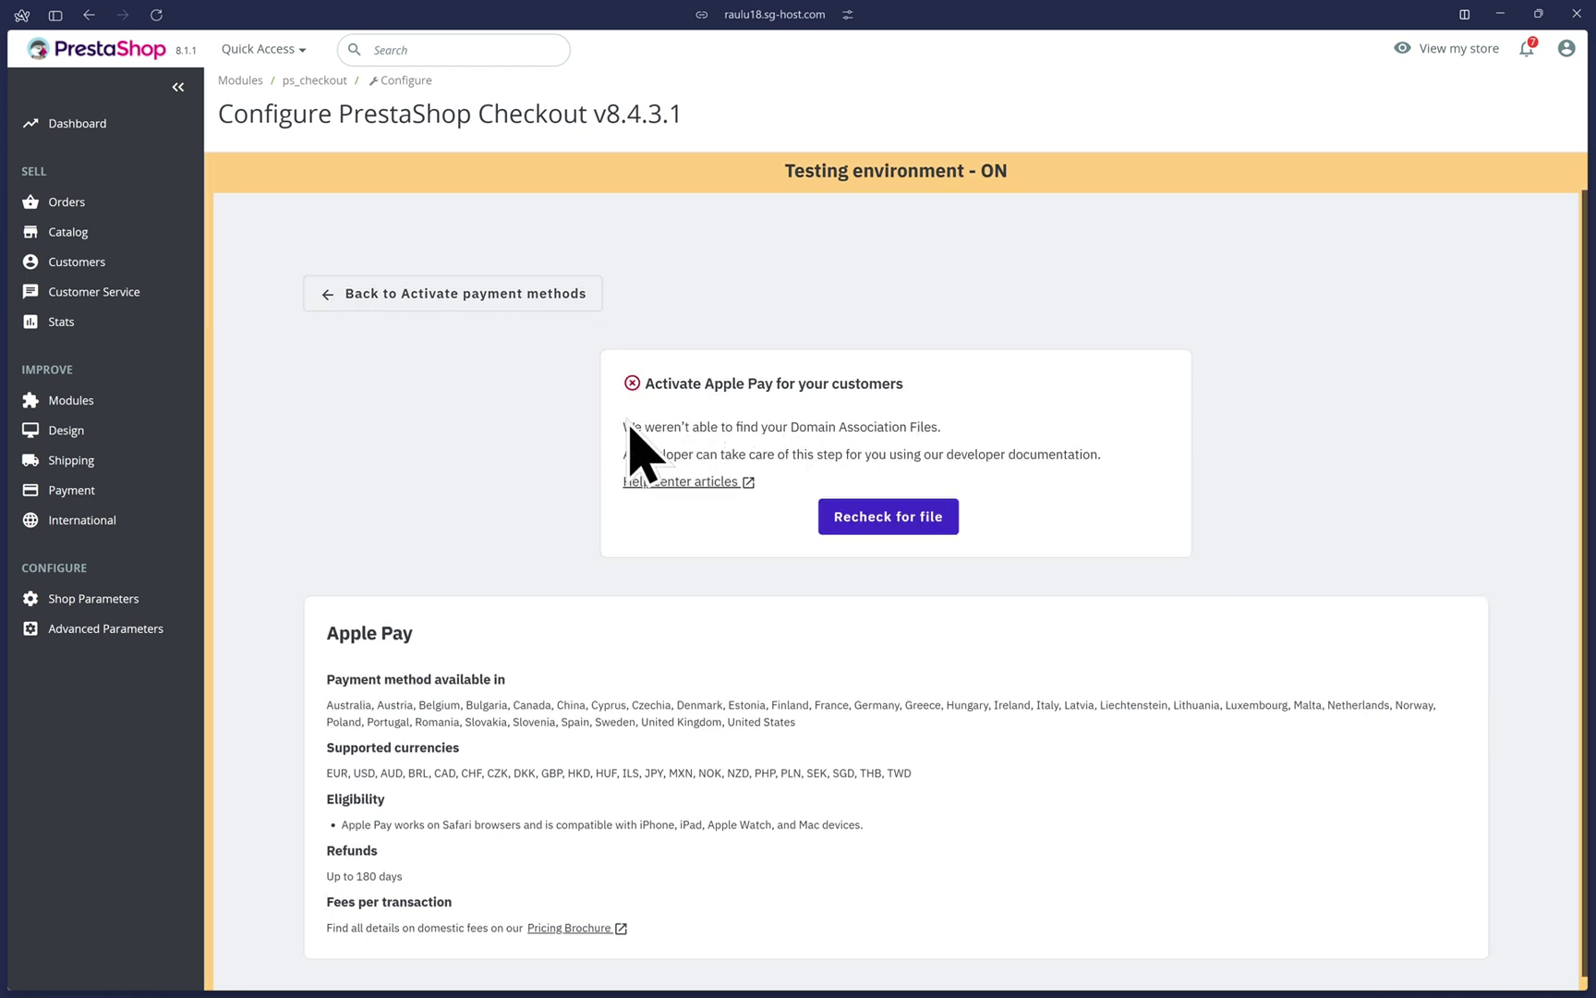
drag(624, 427, 940, 426)
click(982, 428)
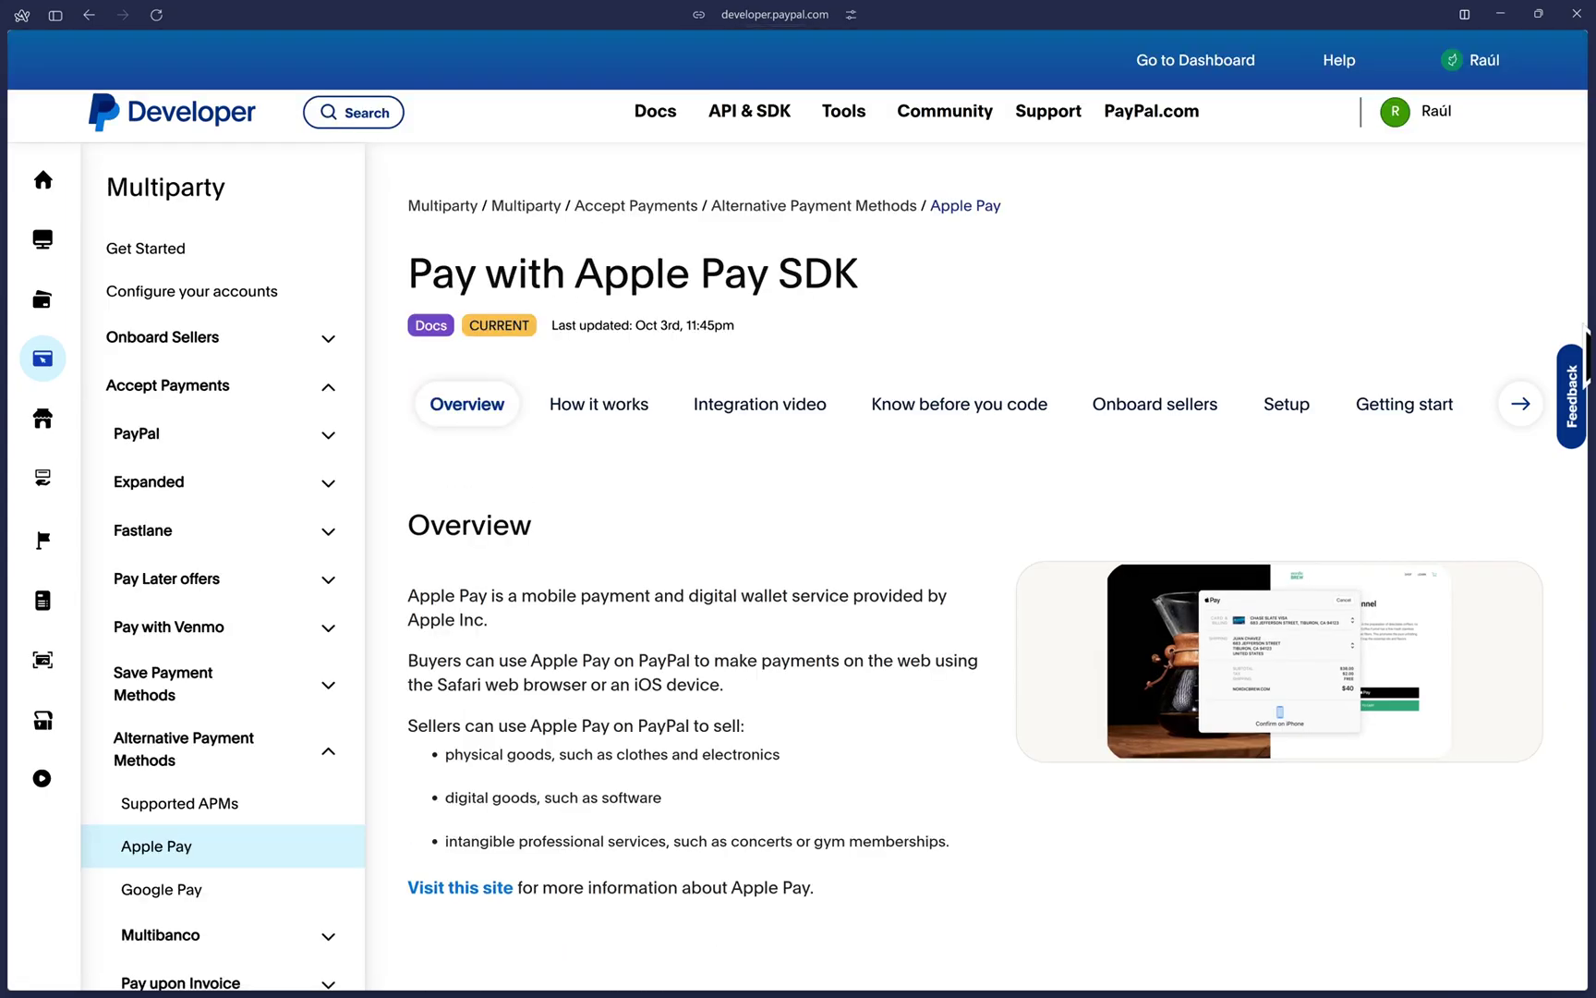
Open the Apple Pay setup instructions in the PayPal Developer documentation
click(1292, 408)
scroll(830, 528, down, 5)
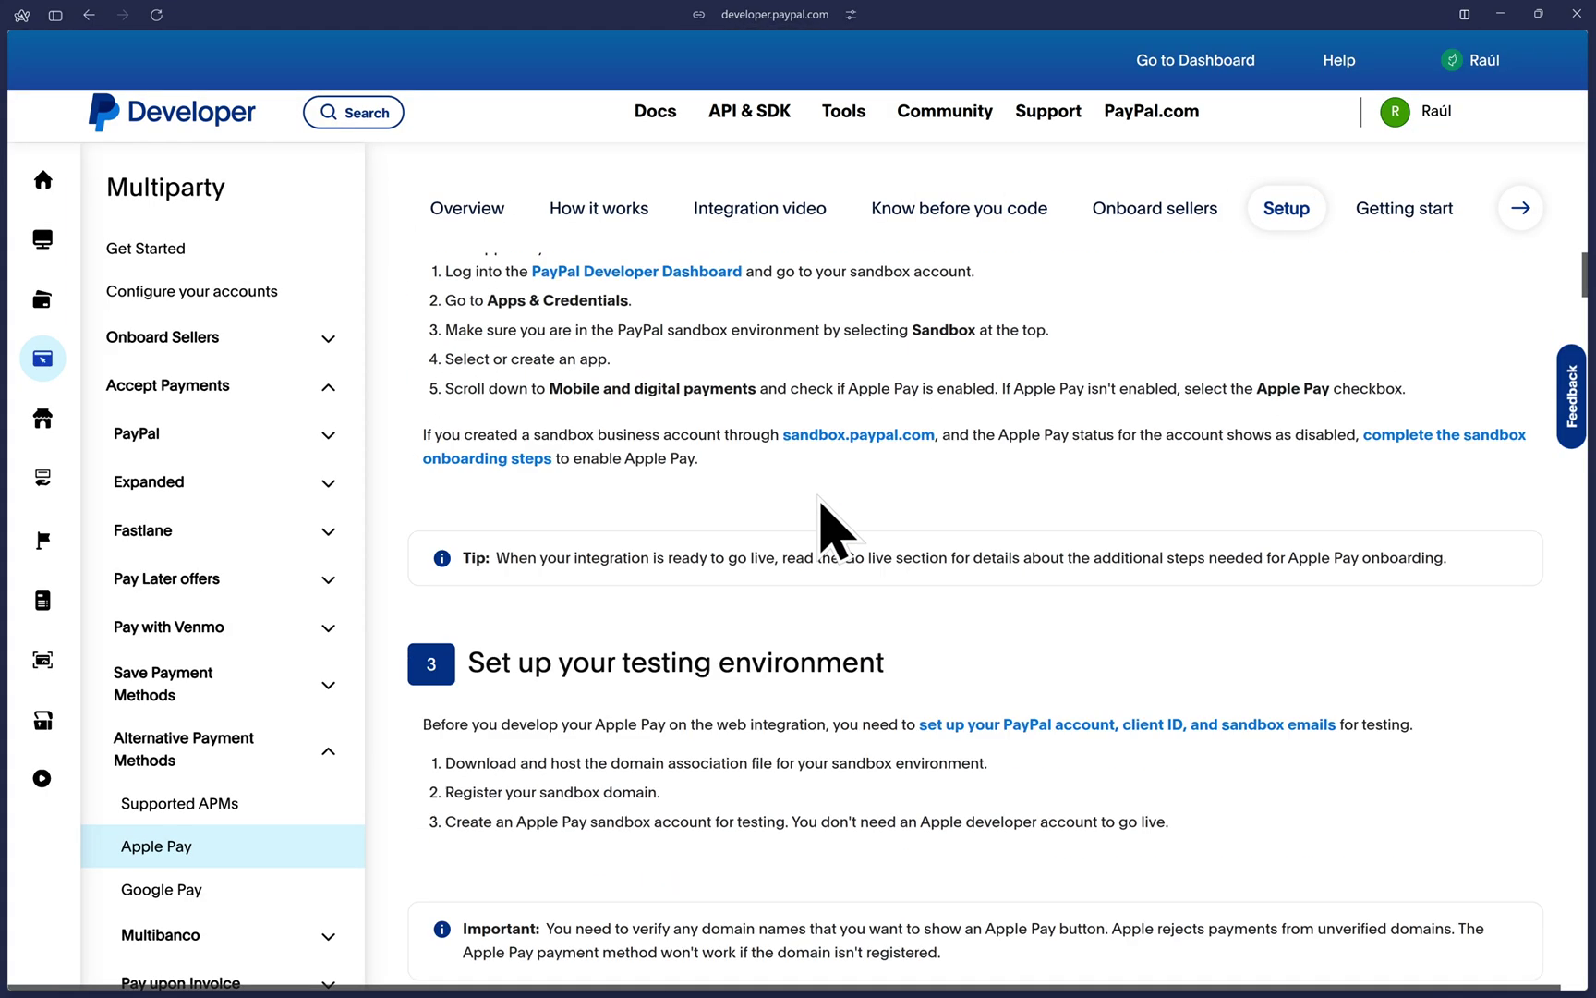
scroll(730, 540, down, 3)
drag(441, 507, 1045, 499)
click(1045, 503)
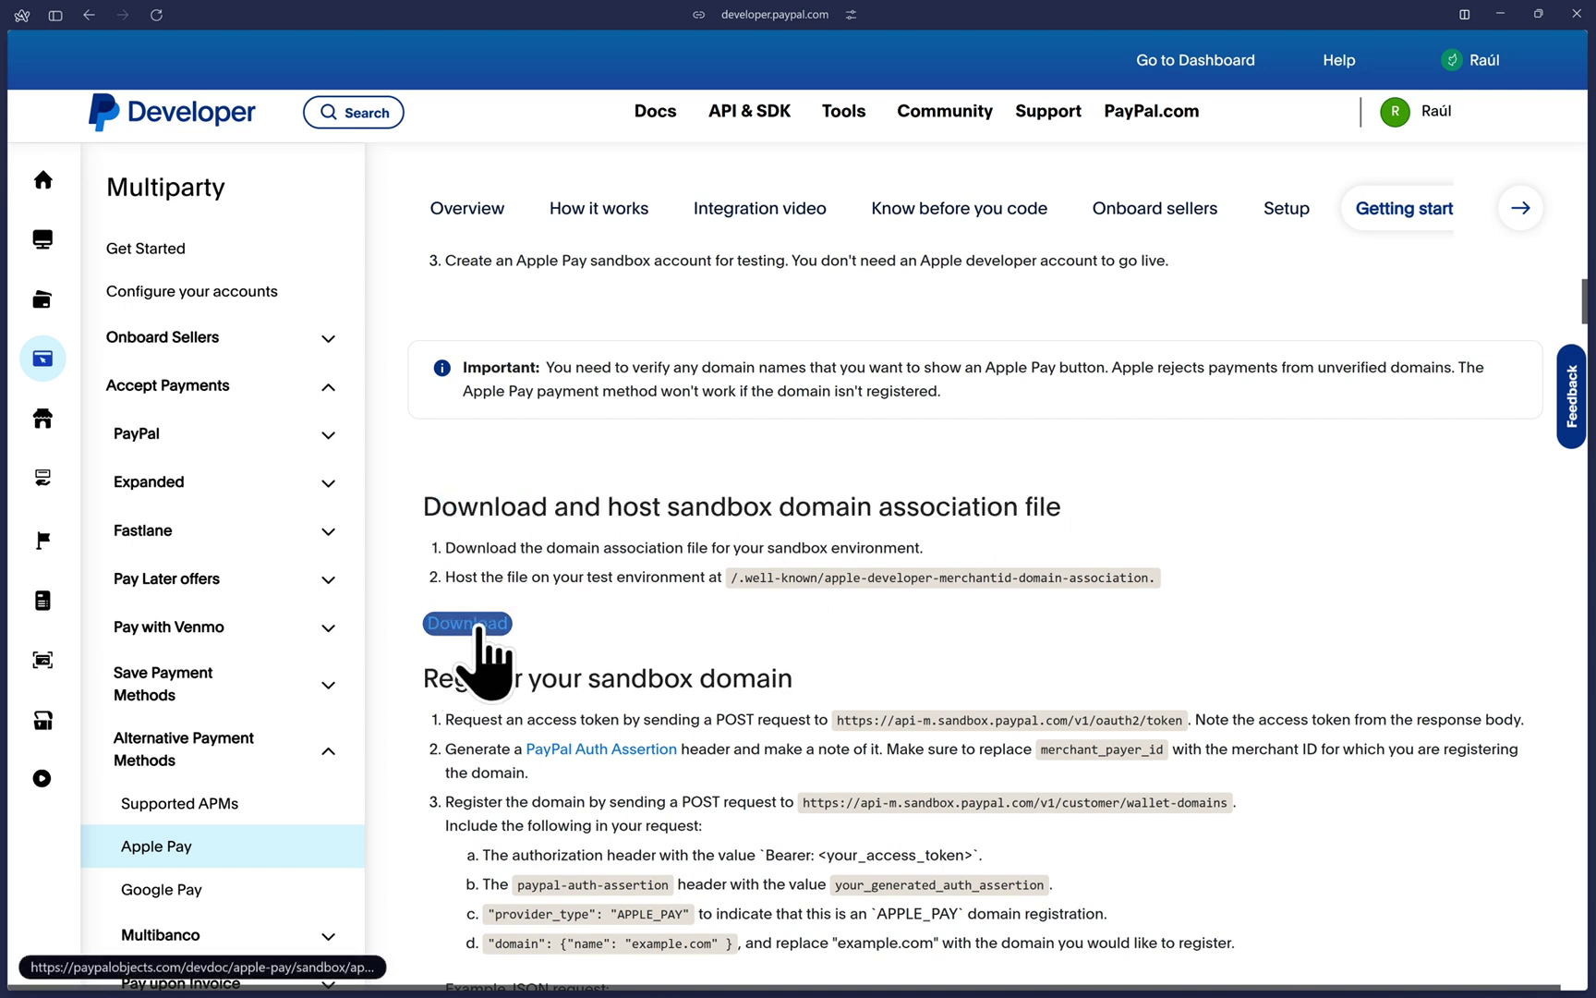
From the Go live section, download the live domain association file, then switch to the hosting File Manager
click(1517, 210)
click(1519, 208)
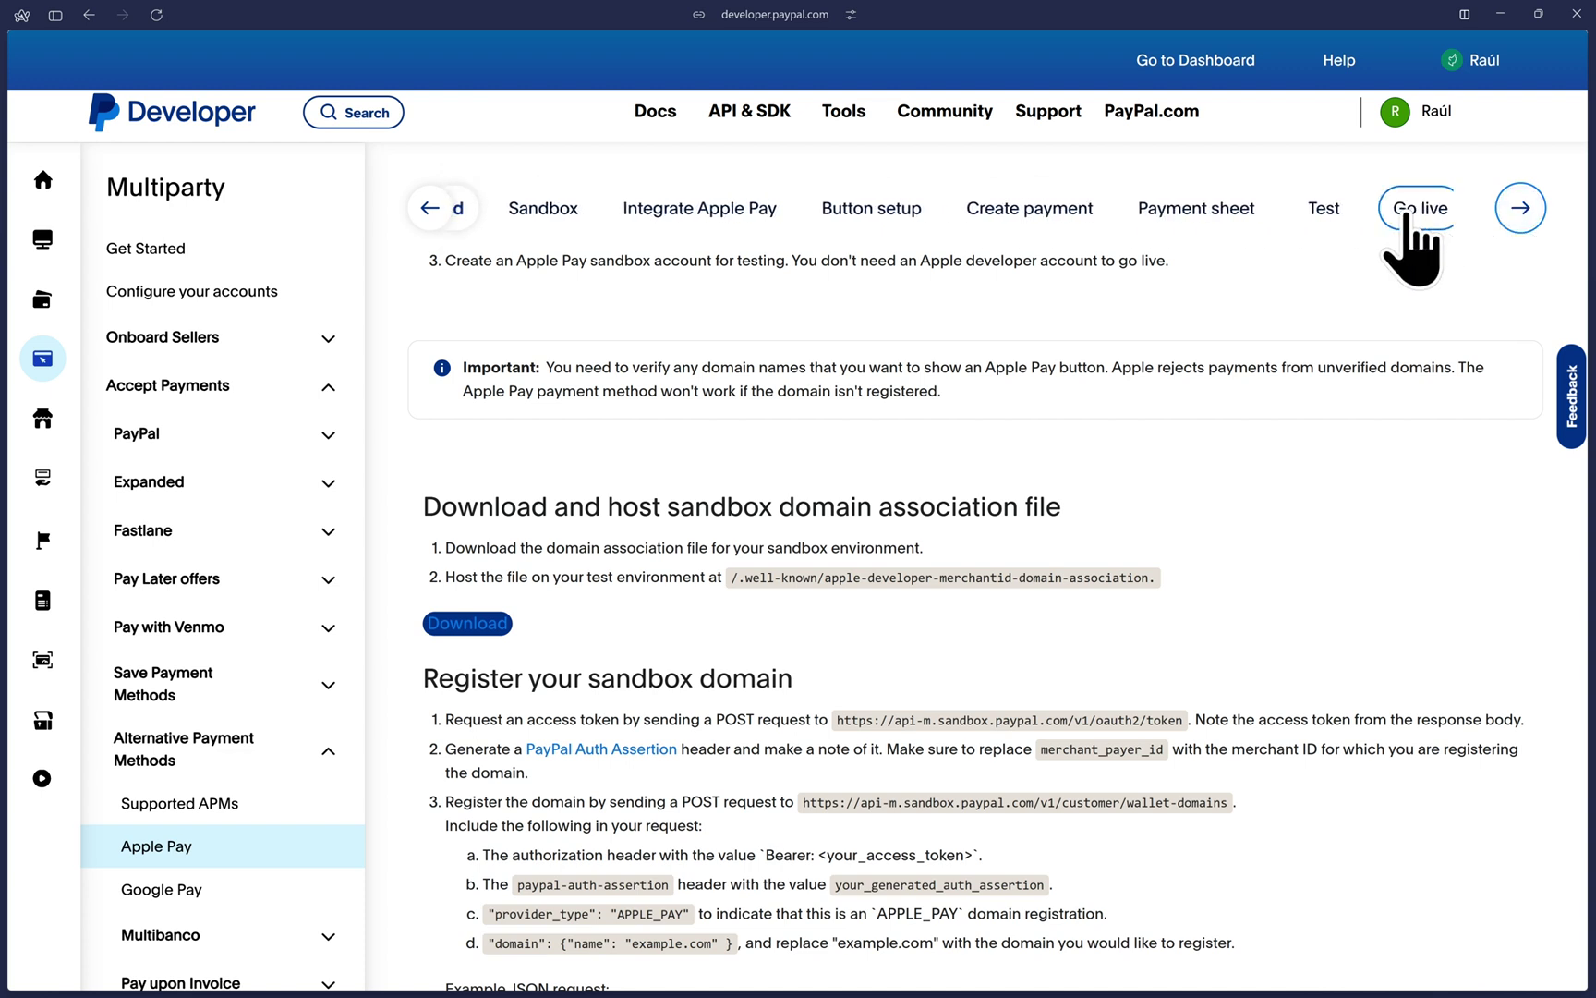
click(1409, 215)
scroll(759, 524, down, 7)
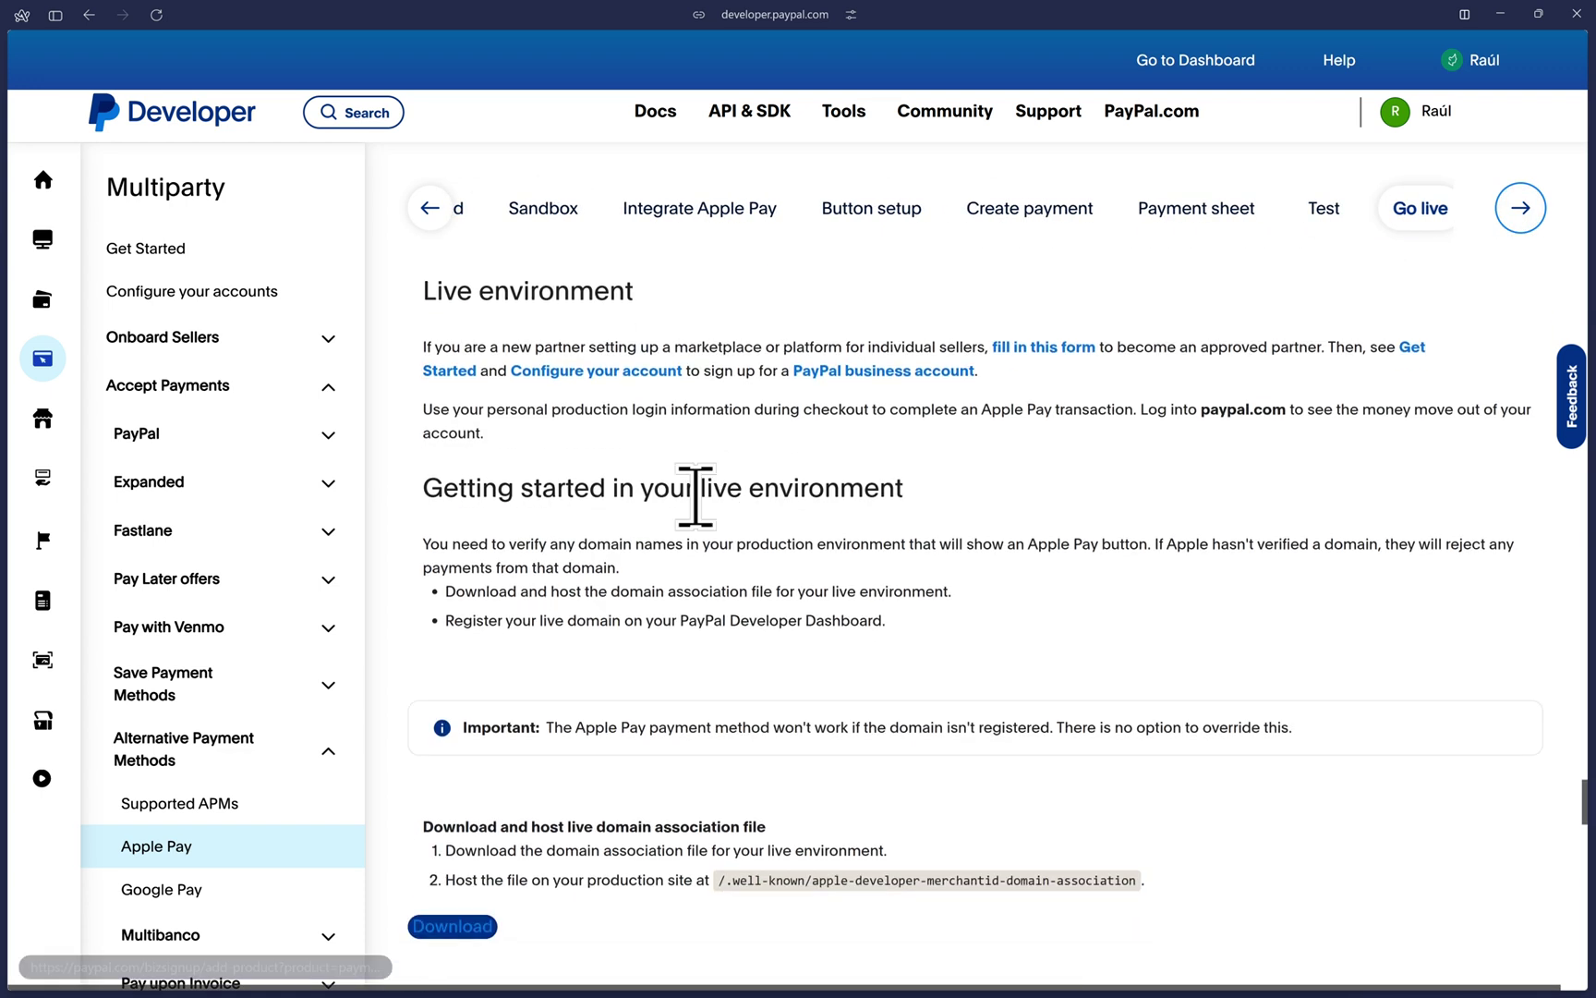
drag(429, 441, 831, 453)
click(831, 453)
click(456, 545)
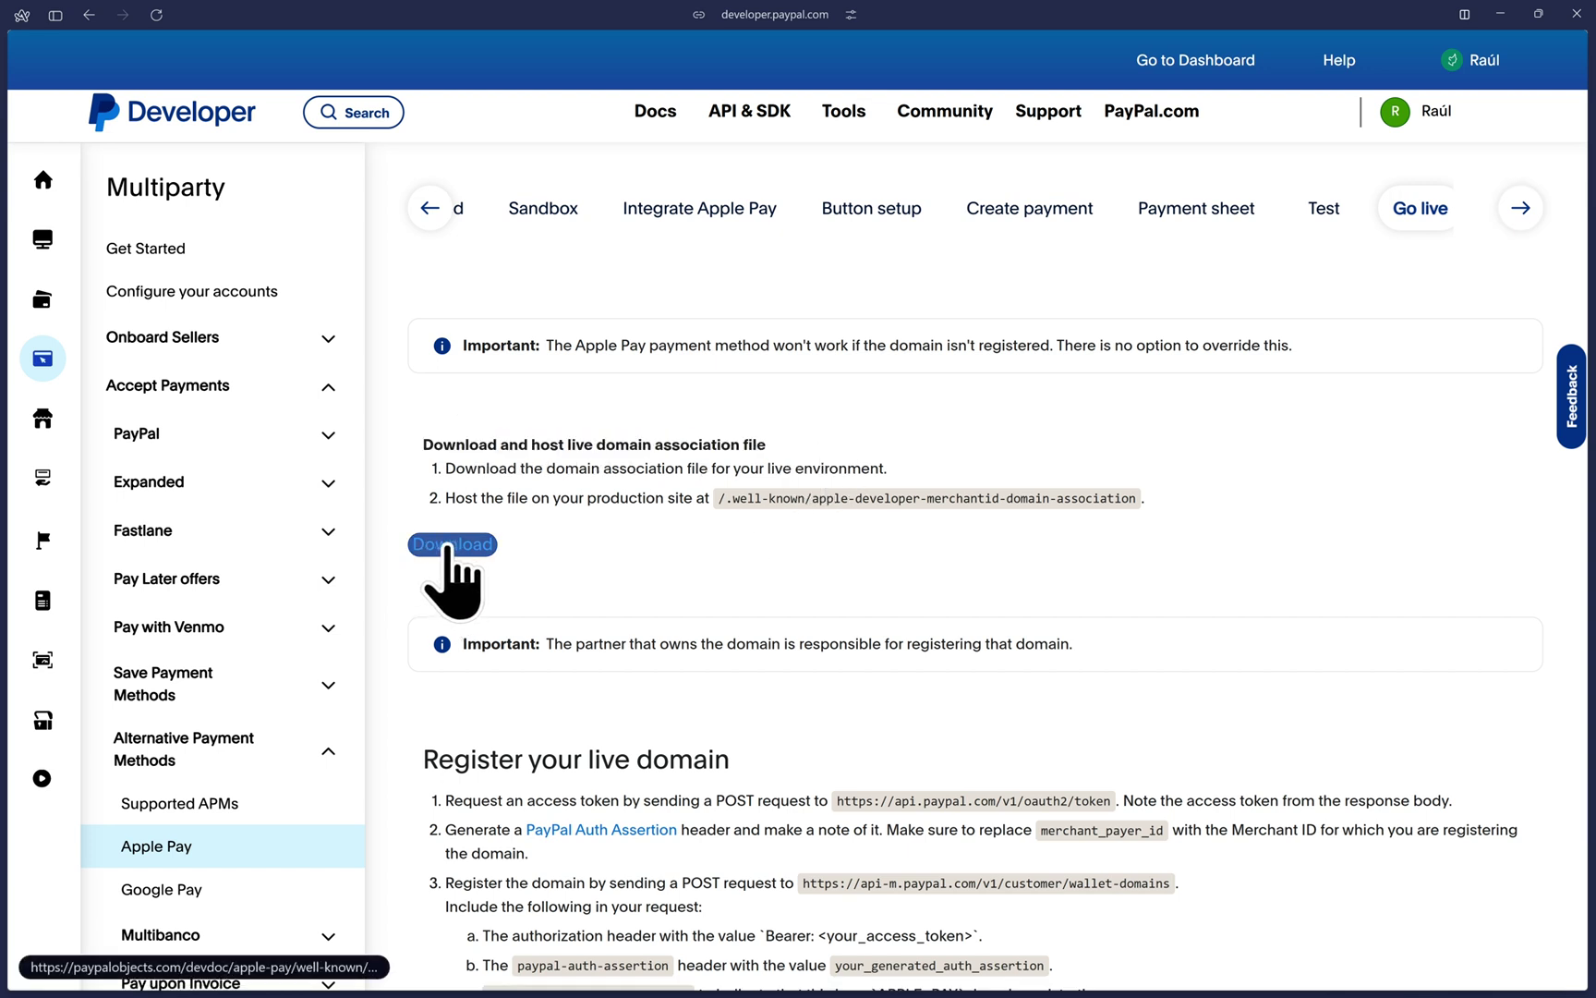
drag(721, 503, 1179, 528)
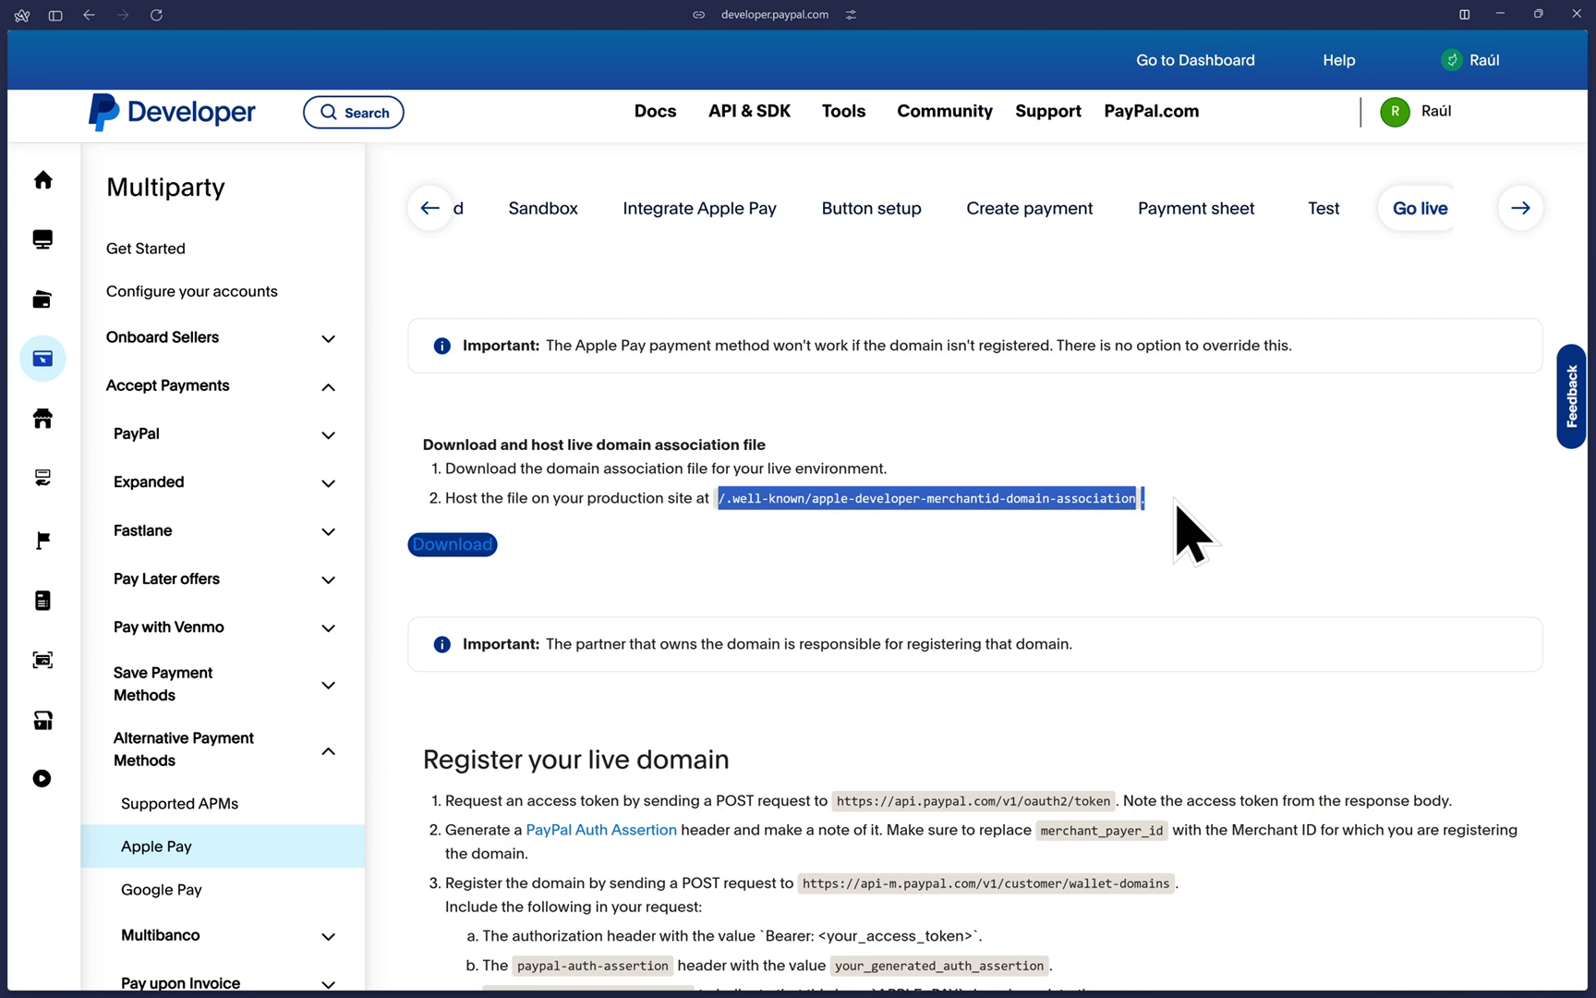
click(1180, 528)
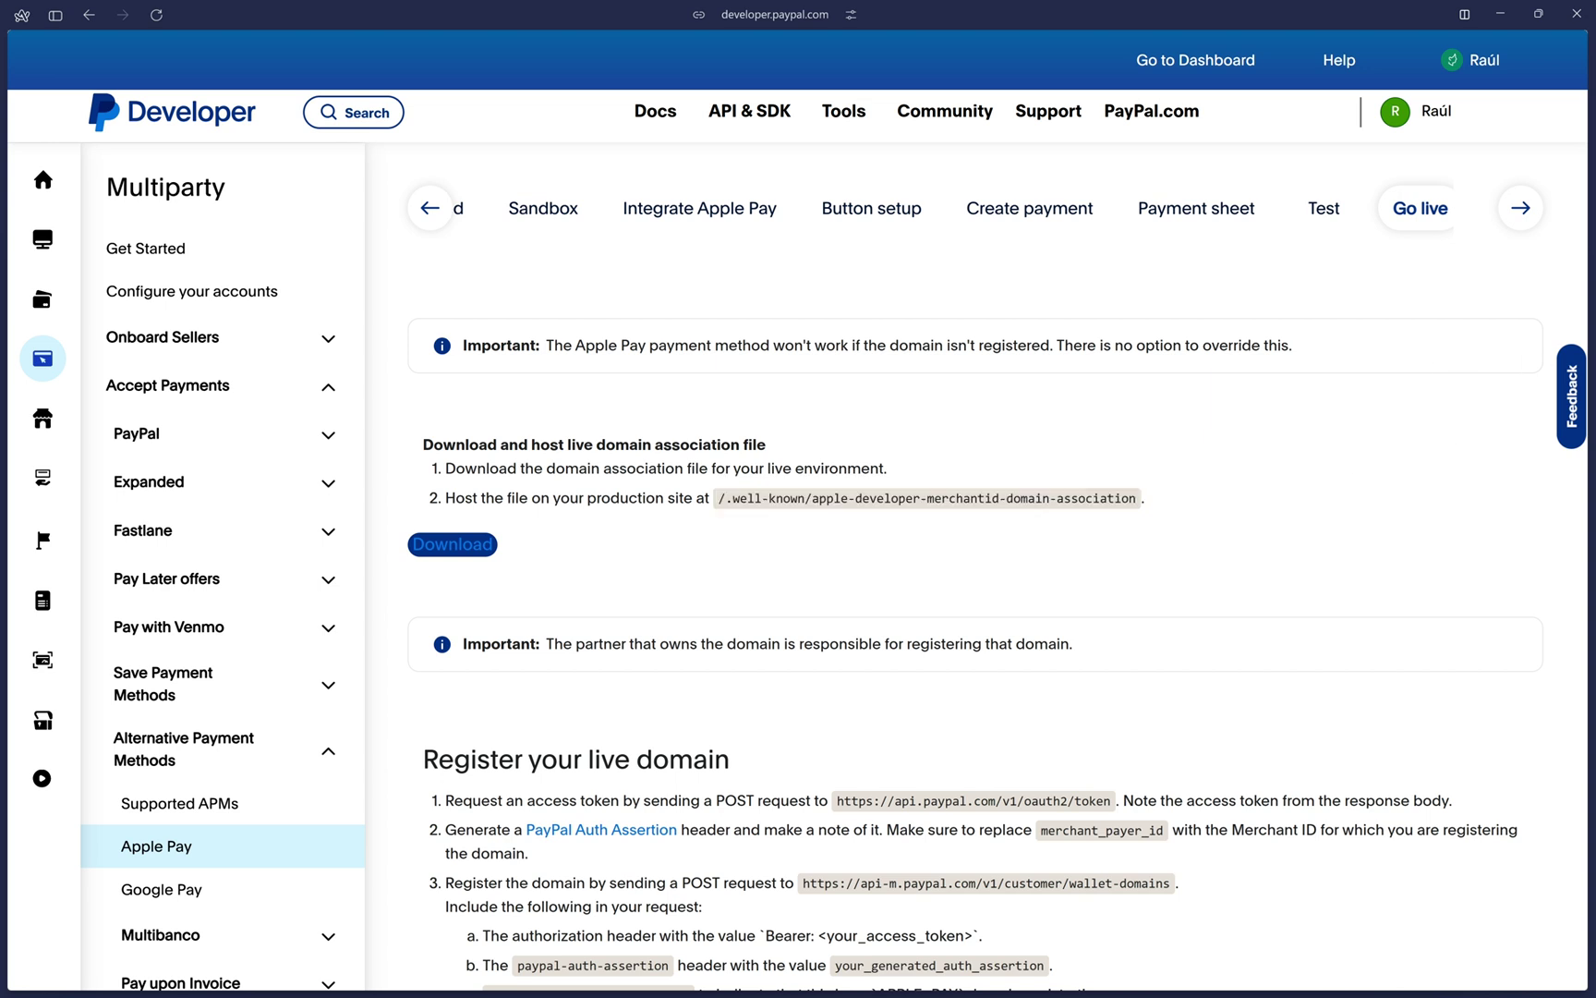
key(ctrl+Tab)
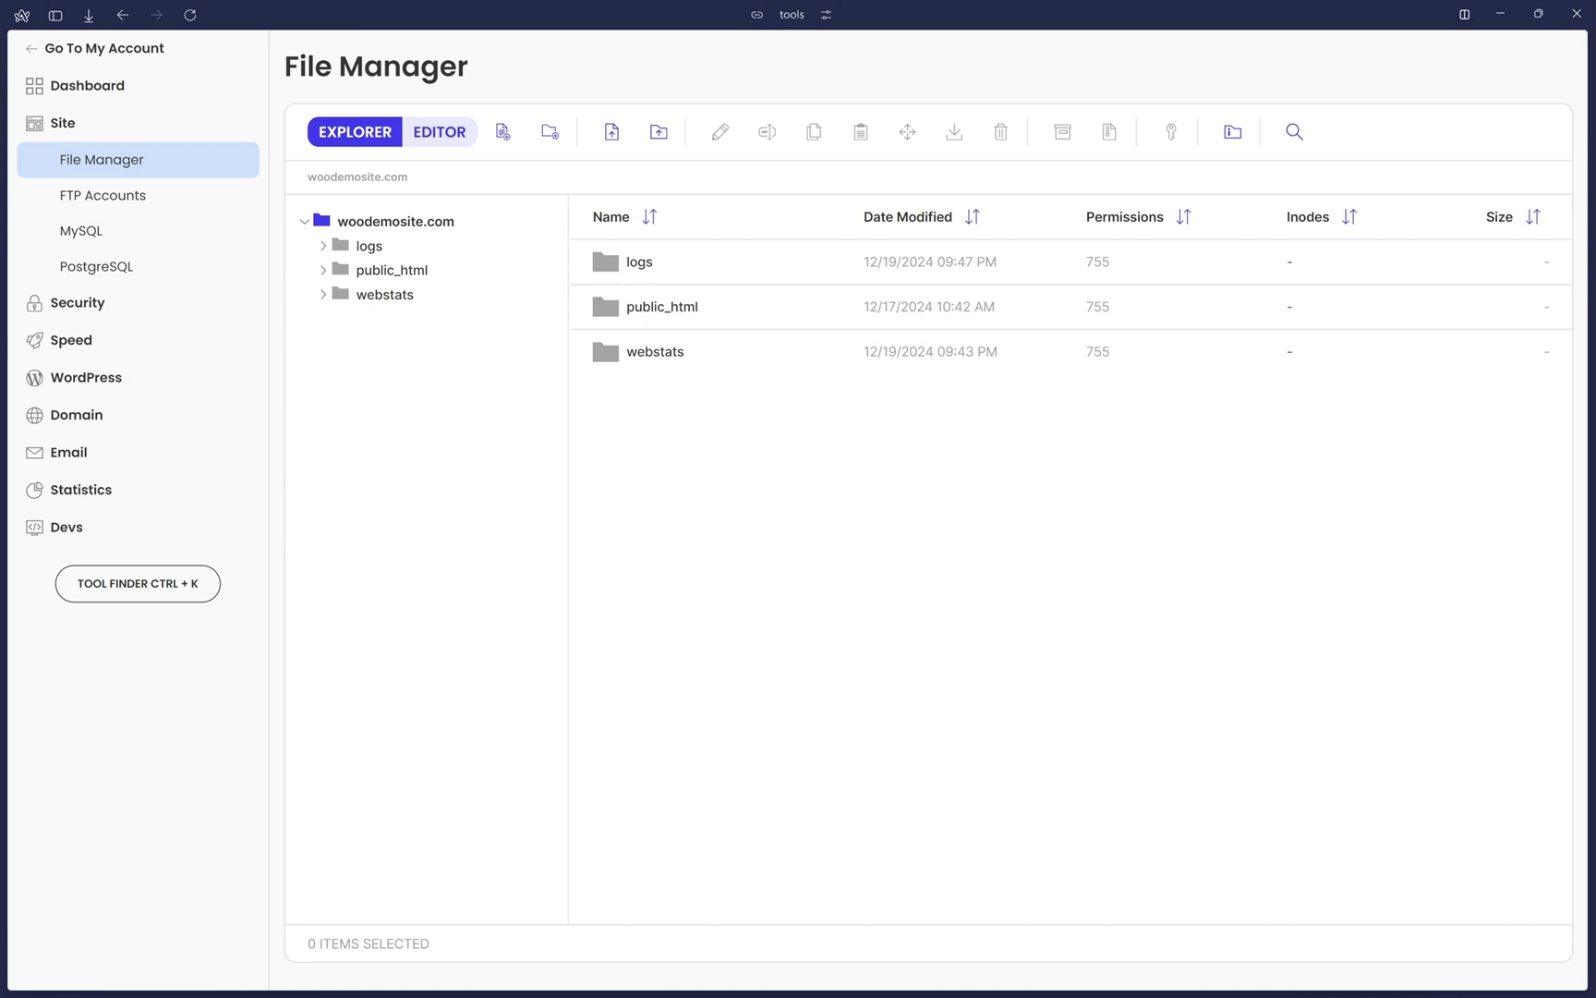
Find the apple-developer-merchantid-domain-association file in public_html/.well-known and open its Change Permissions dialog
click(388, 271)
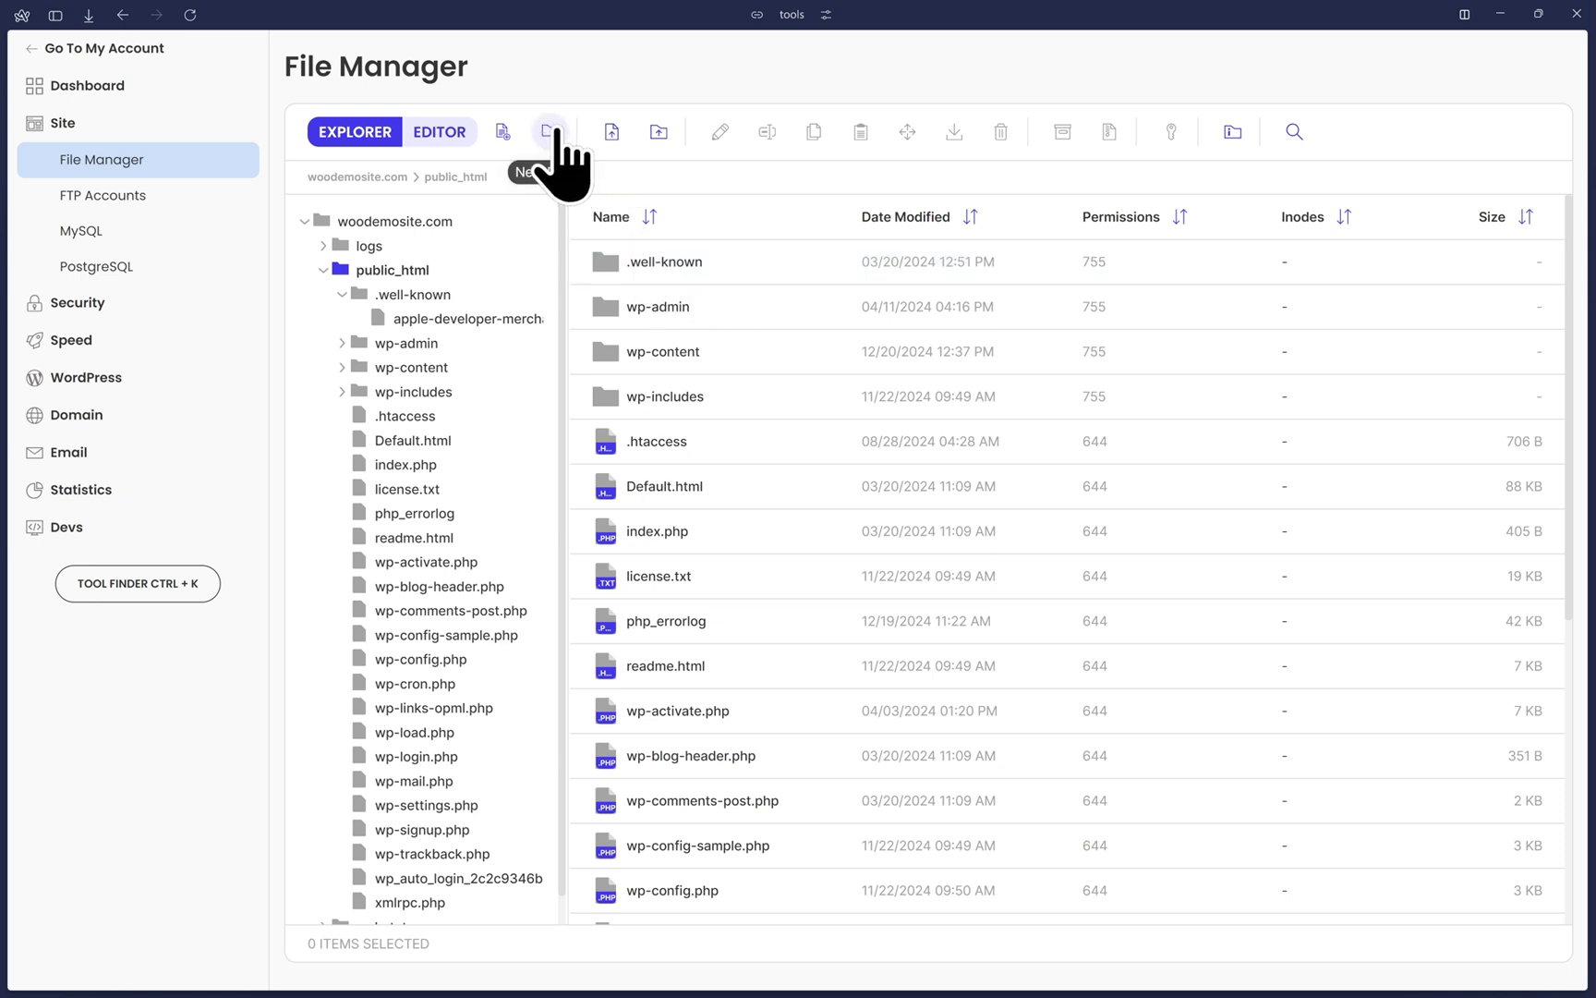
double_click(649, 265)
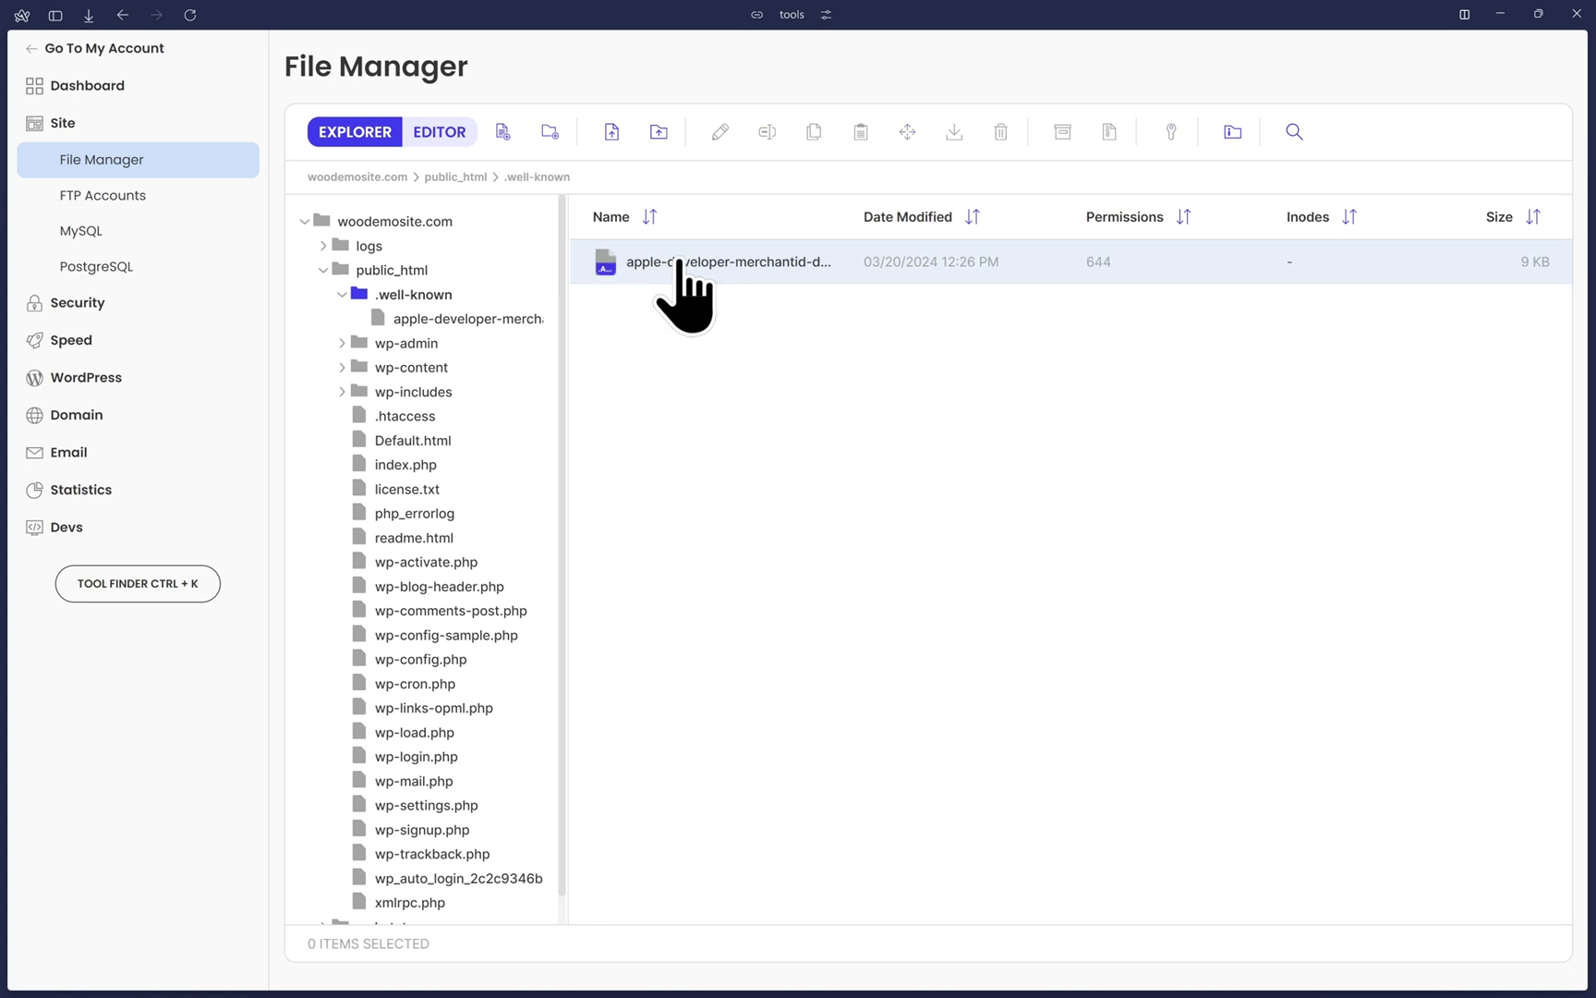
click(778, 266)
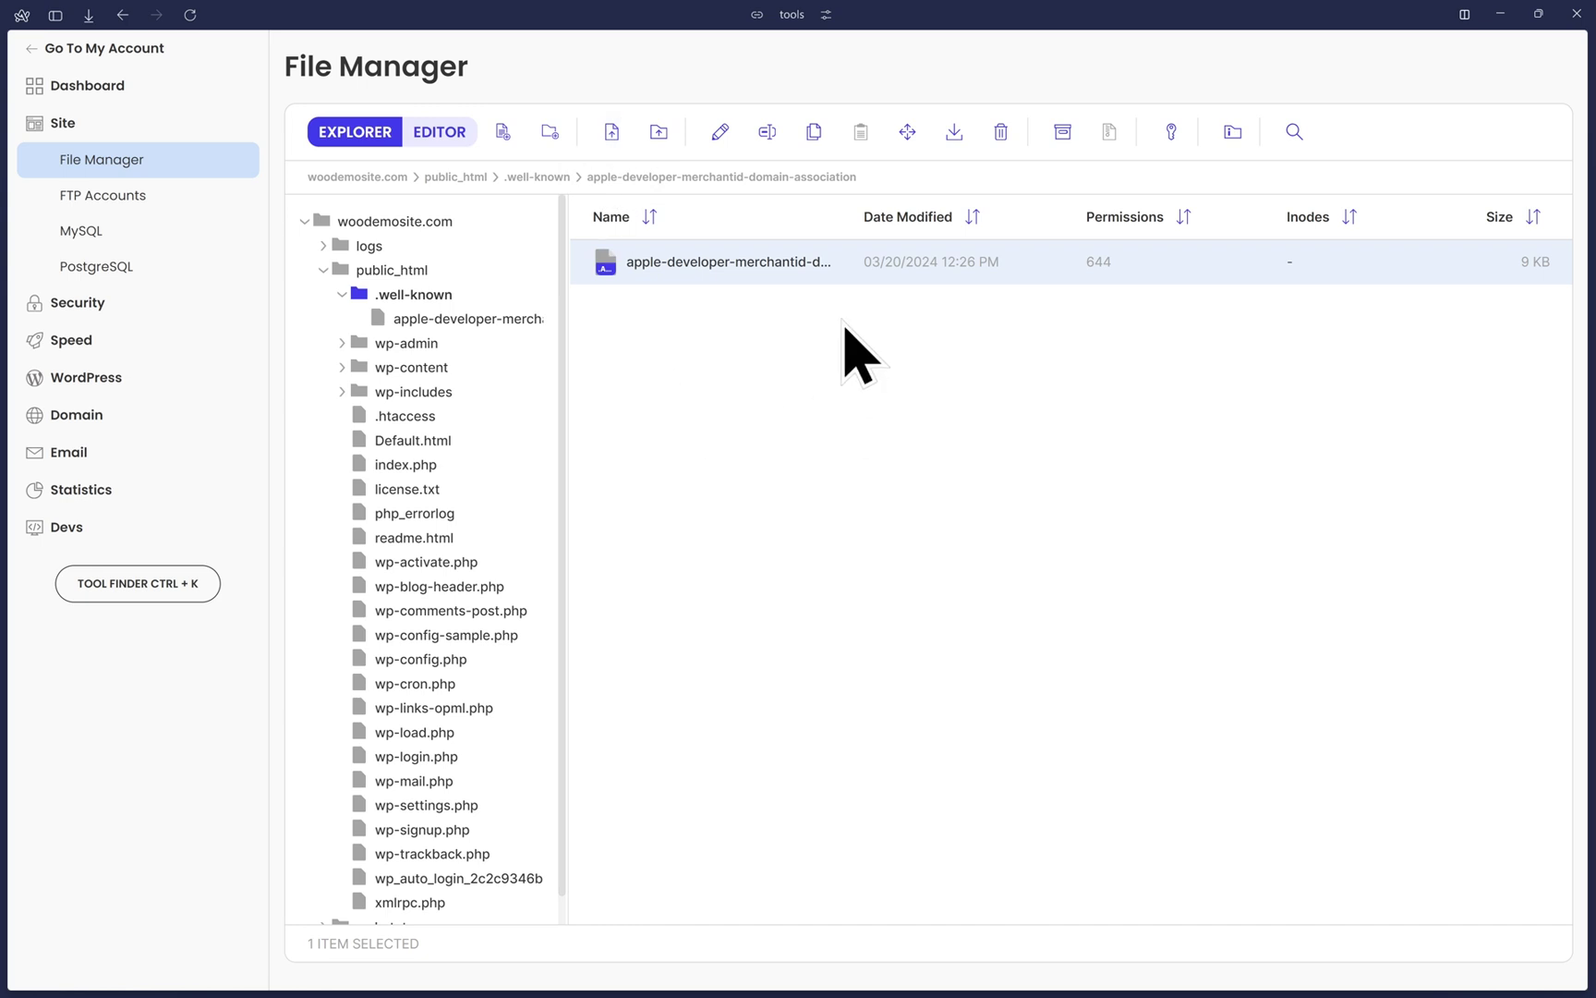
right_click(729, 263)
click(834, 496)
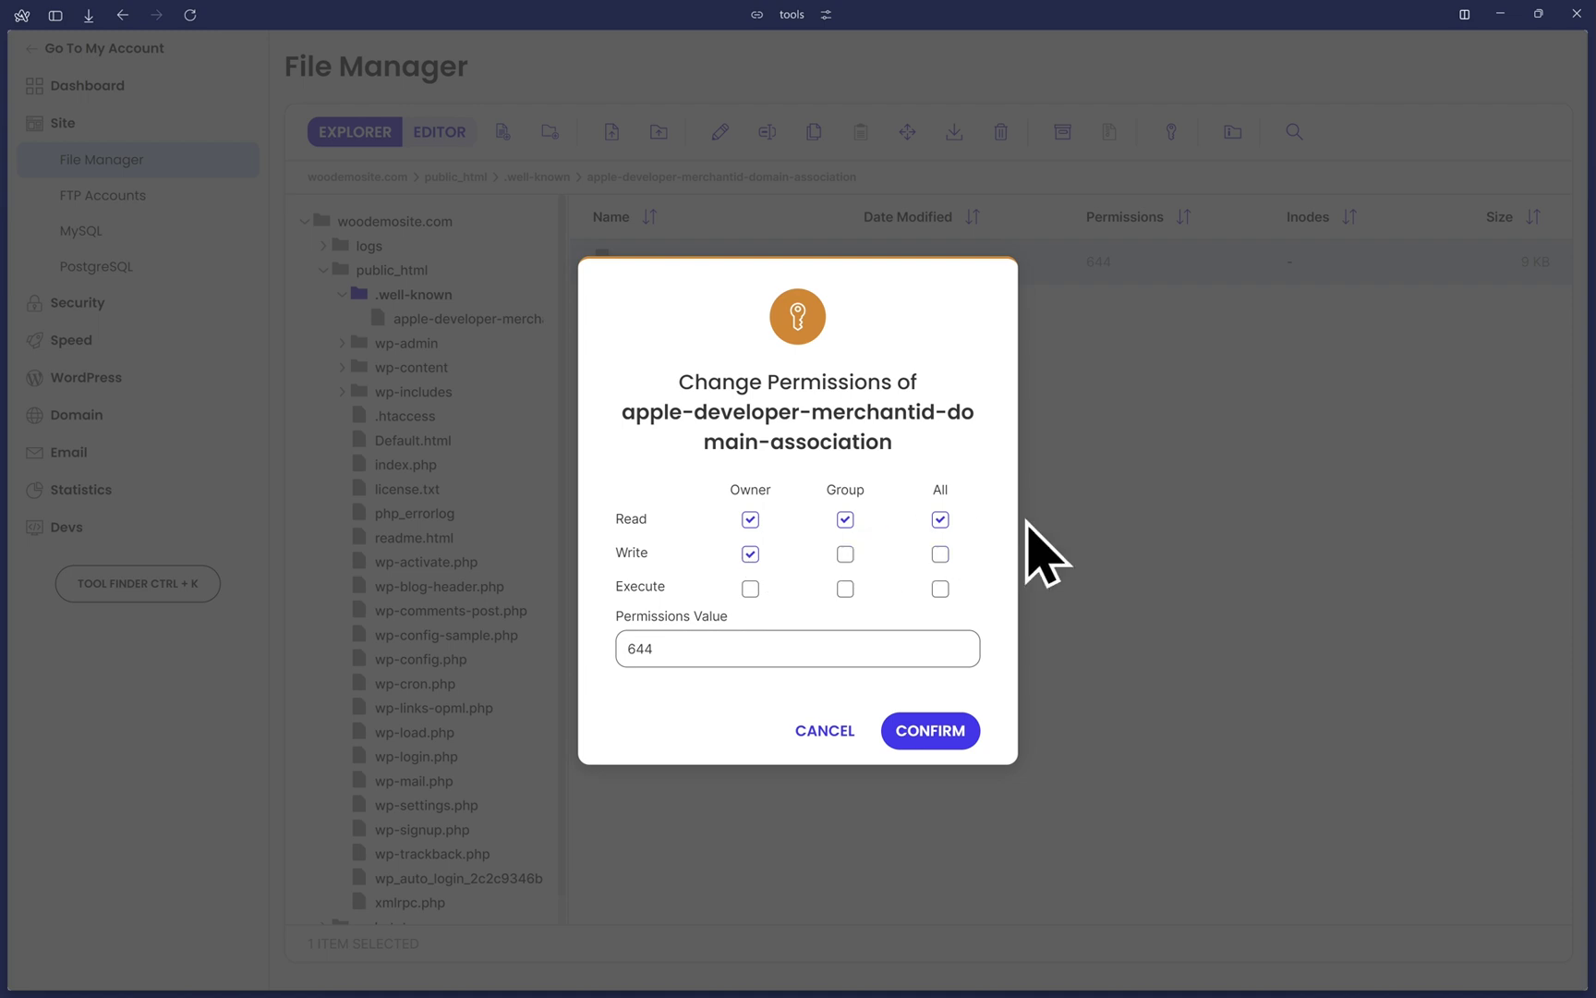
Leave permissions at 644 and rename the association file to drop its .dmg extension
click(817, 730)
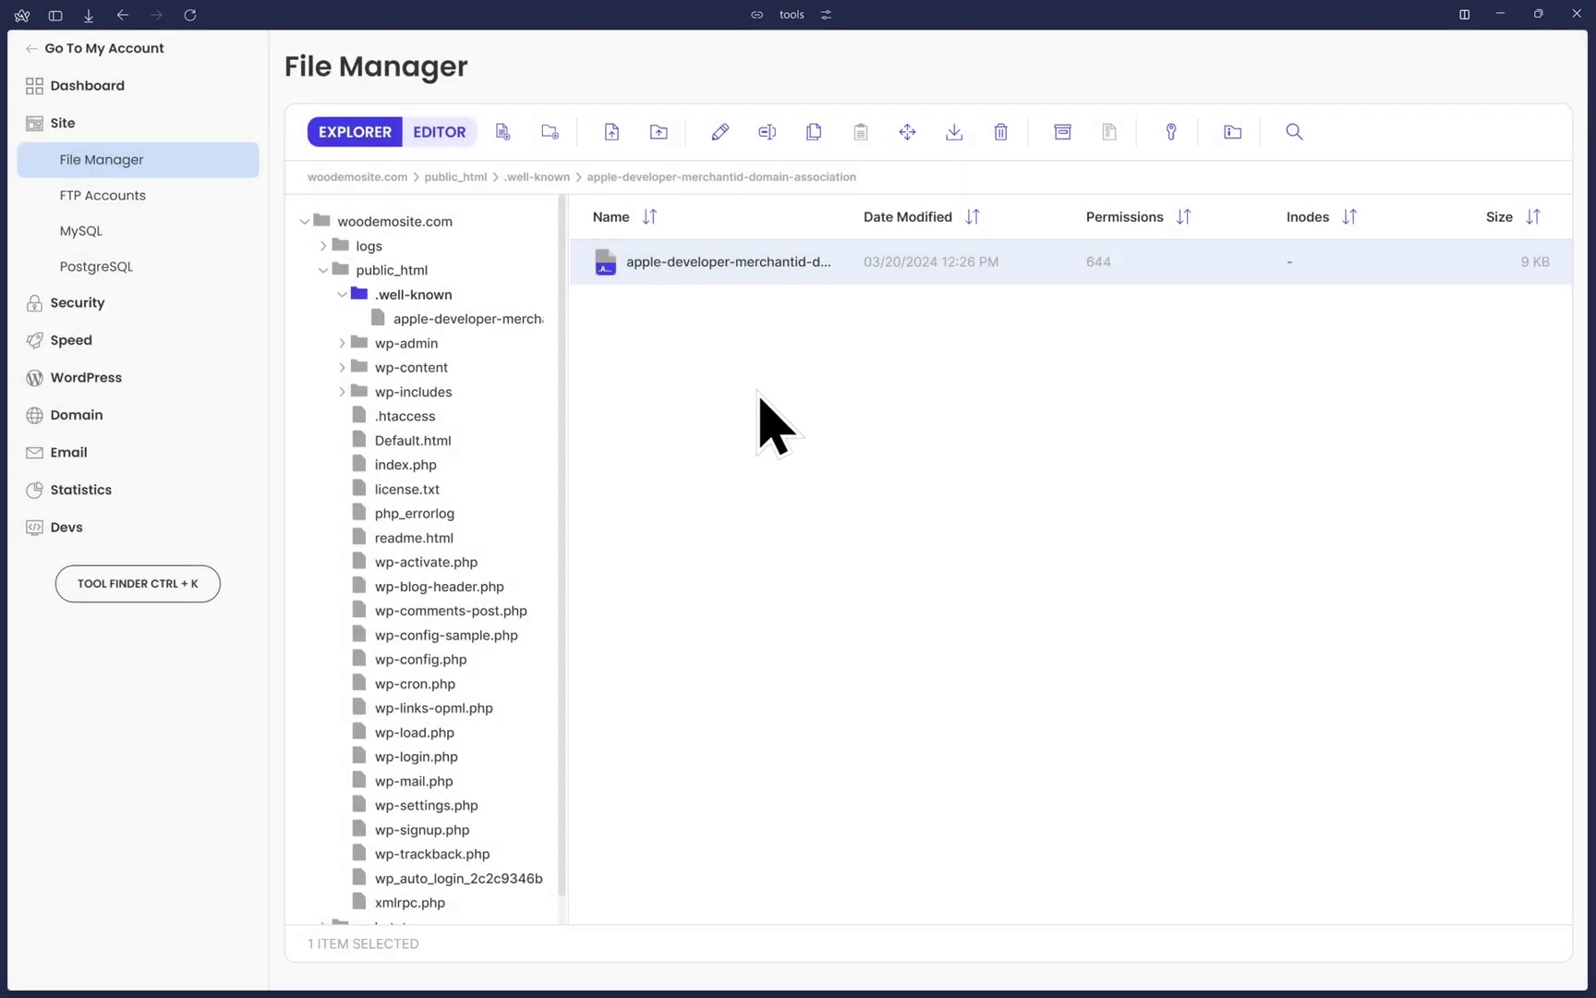
right_click(733, 274)
click(810, 342)
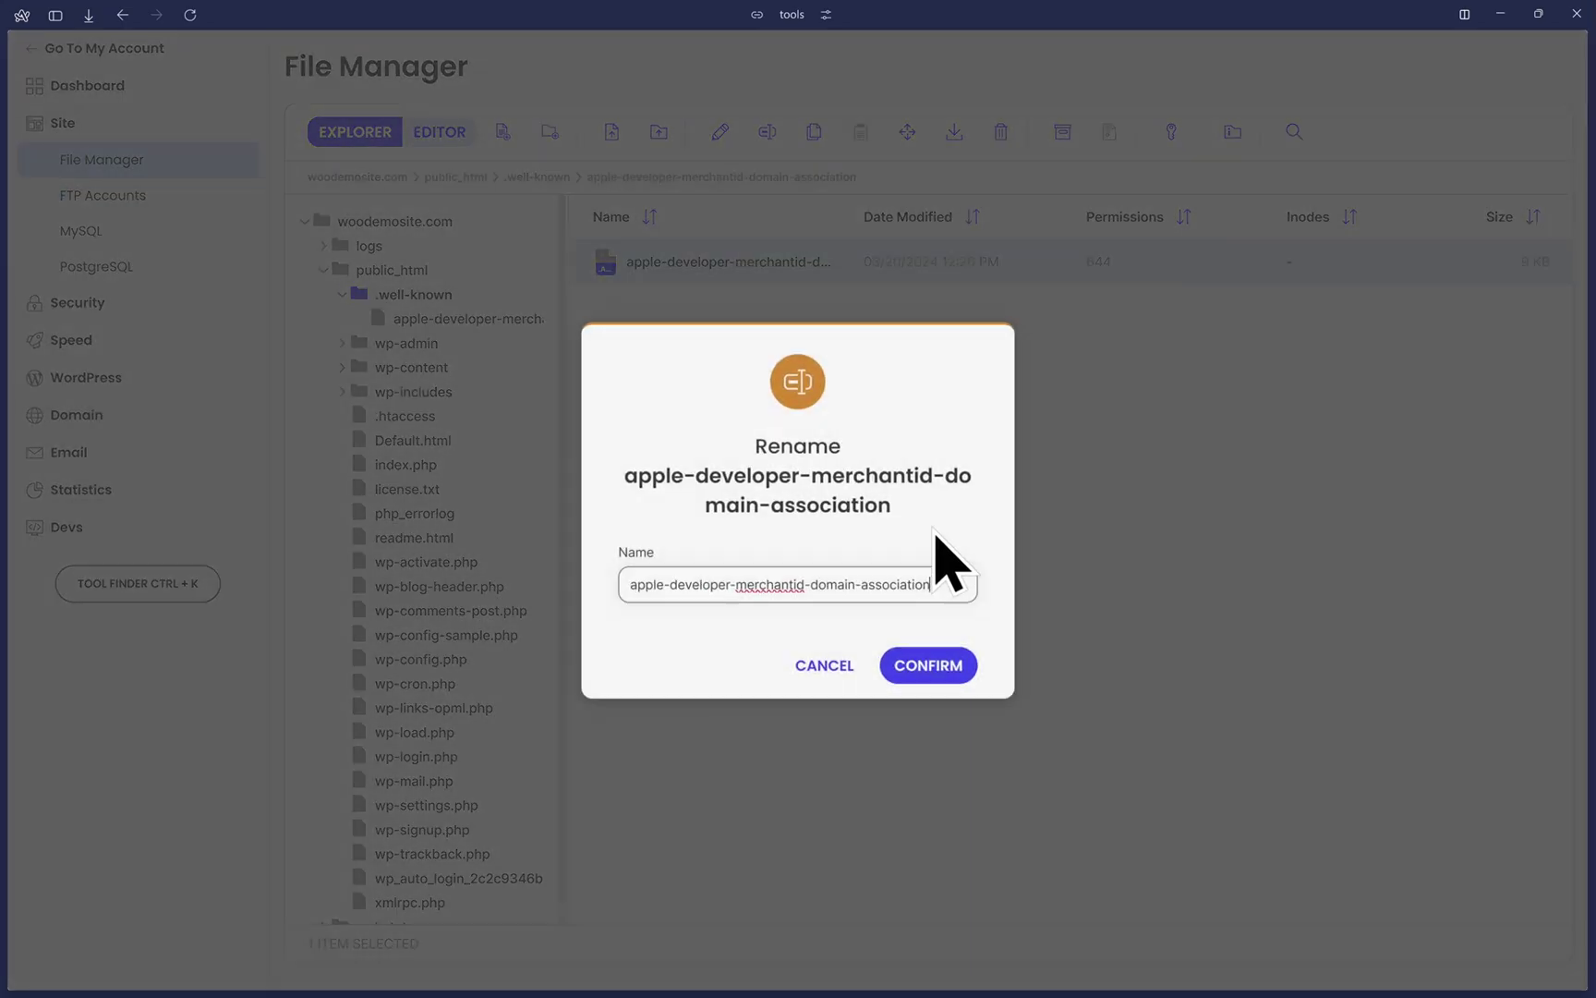
text(.dmg)
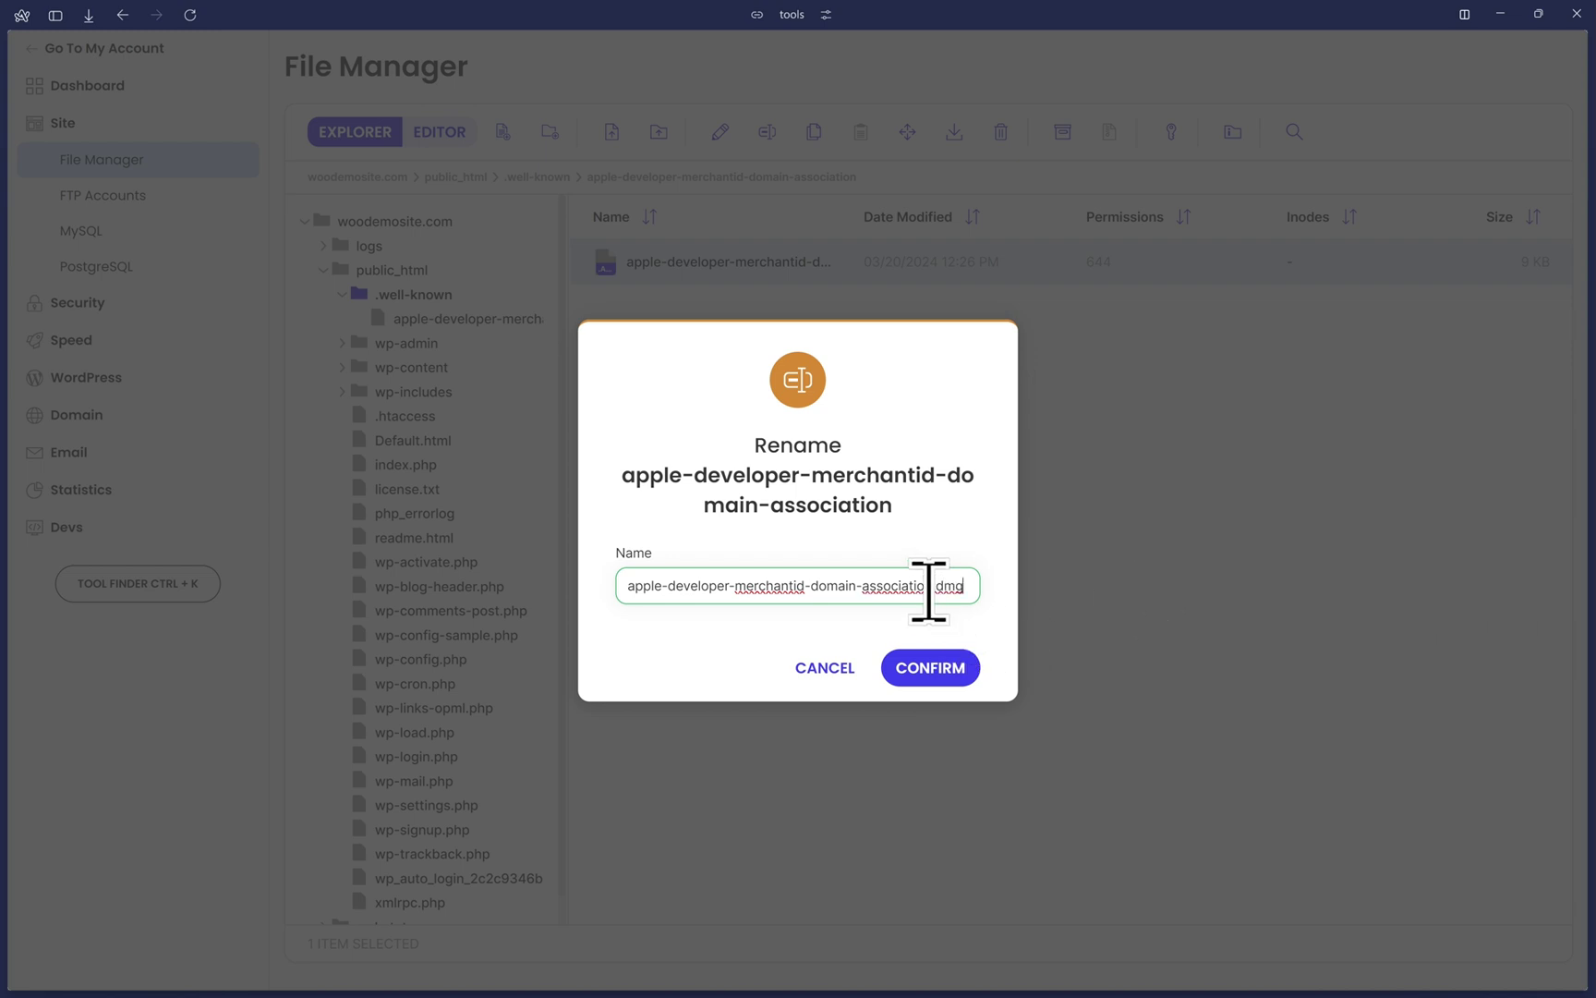
drag(931, 586, 1026, 635)
key(BackSpace)
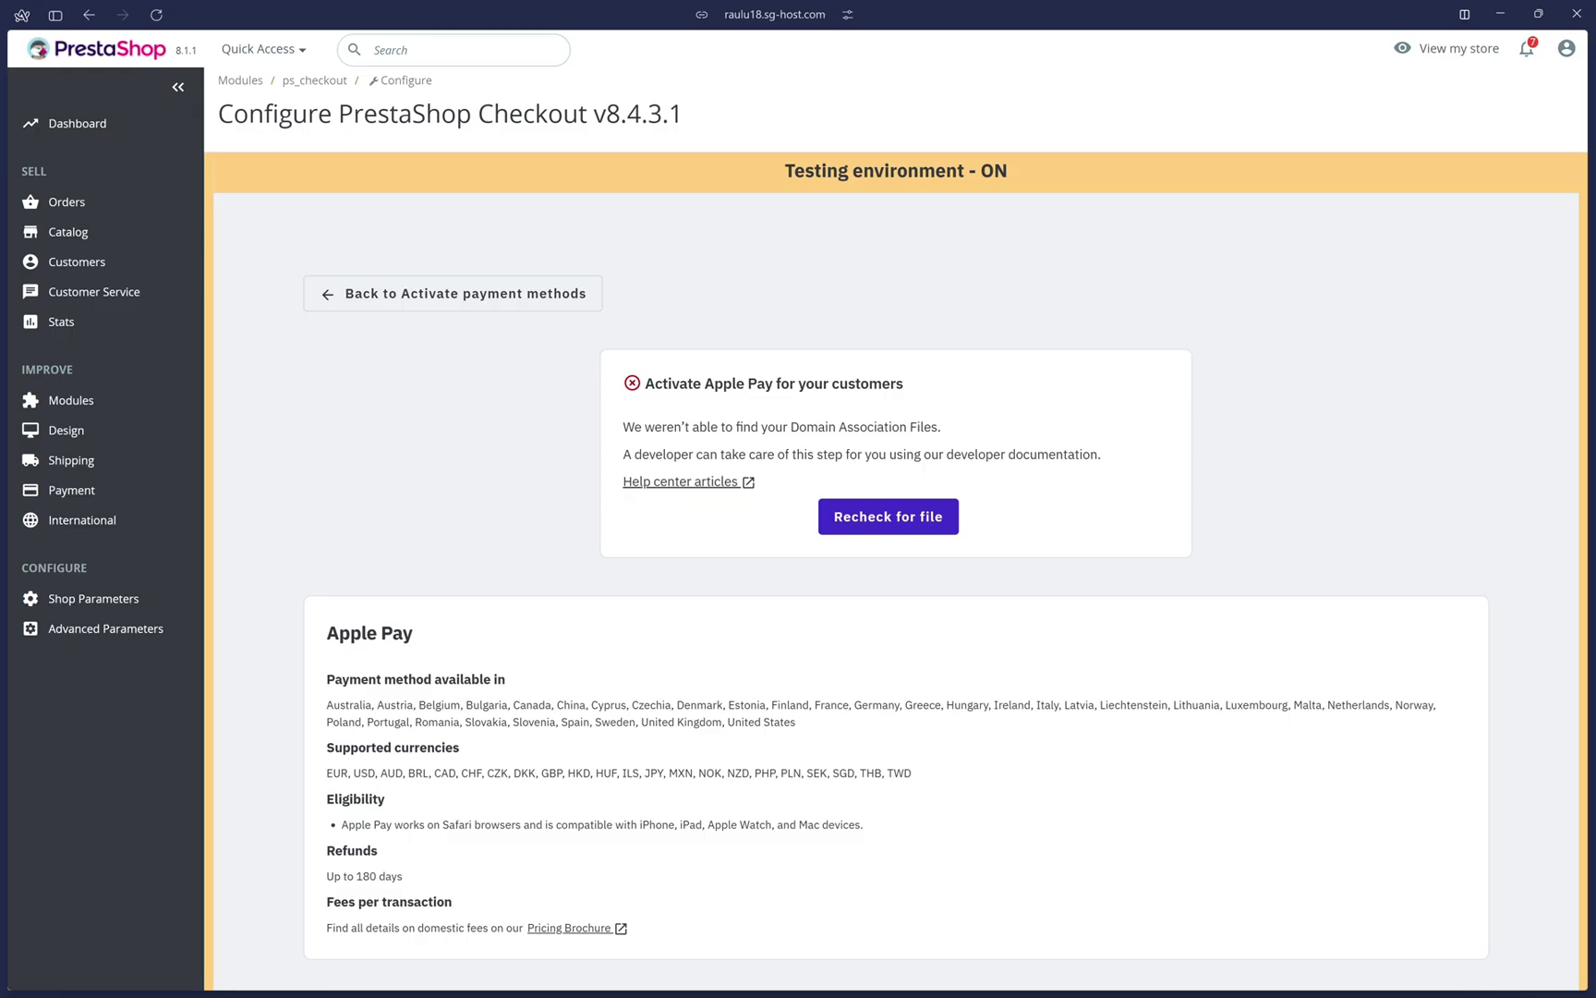
Recheck the association file and register the shop's domain for Apple Pay
click(887, 517)
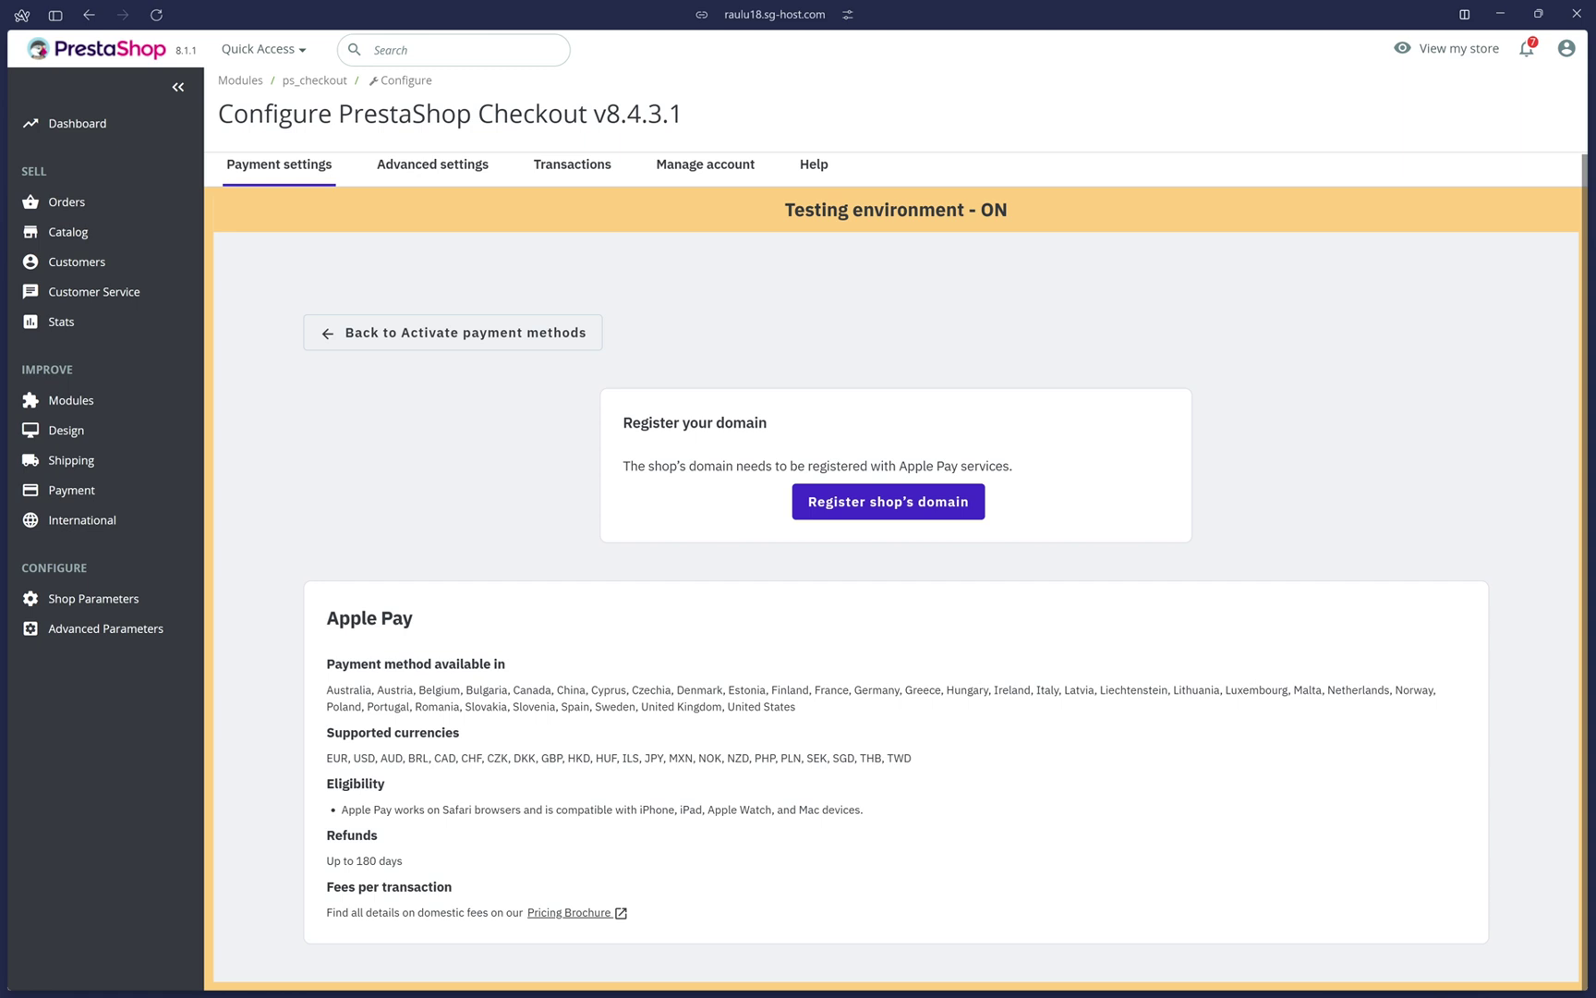
click(907, 508)
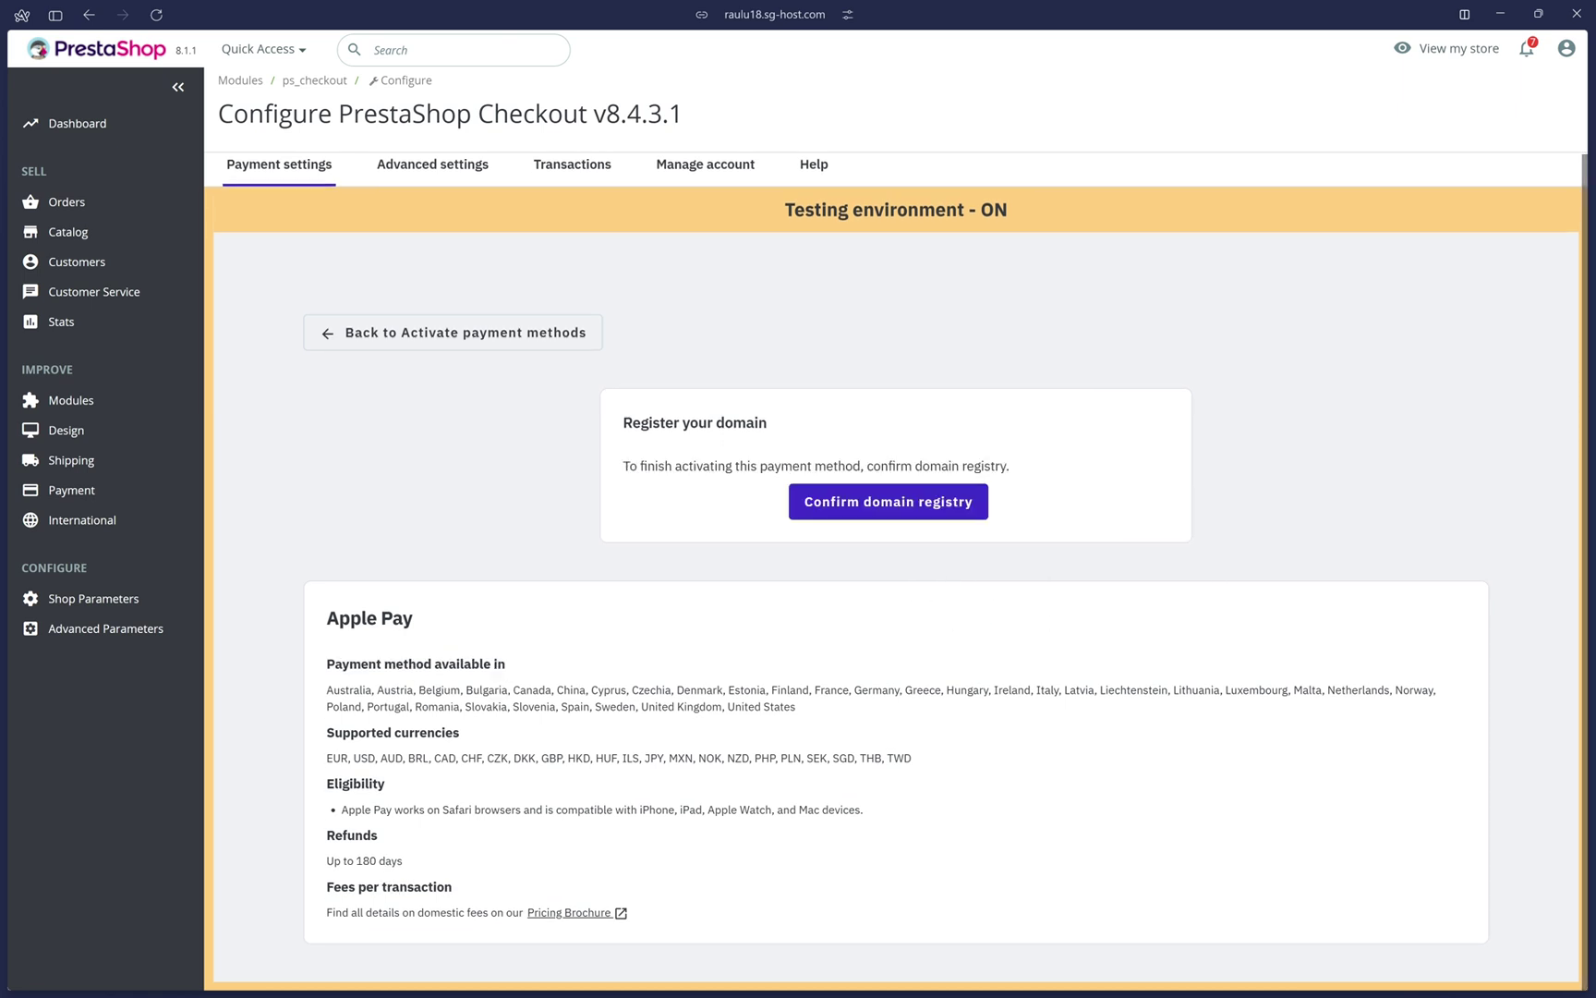
click(891, 506)
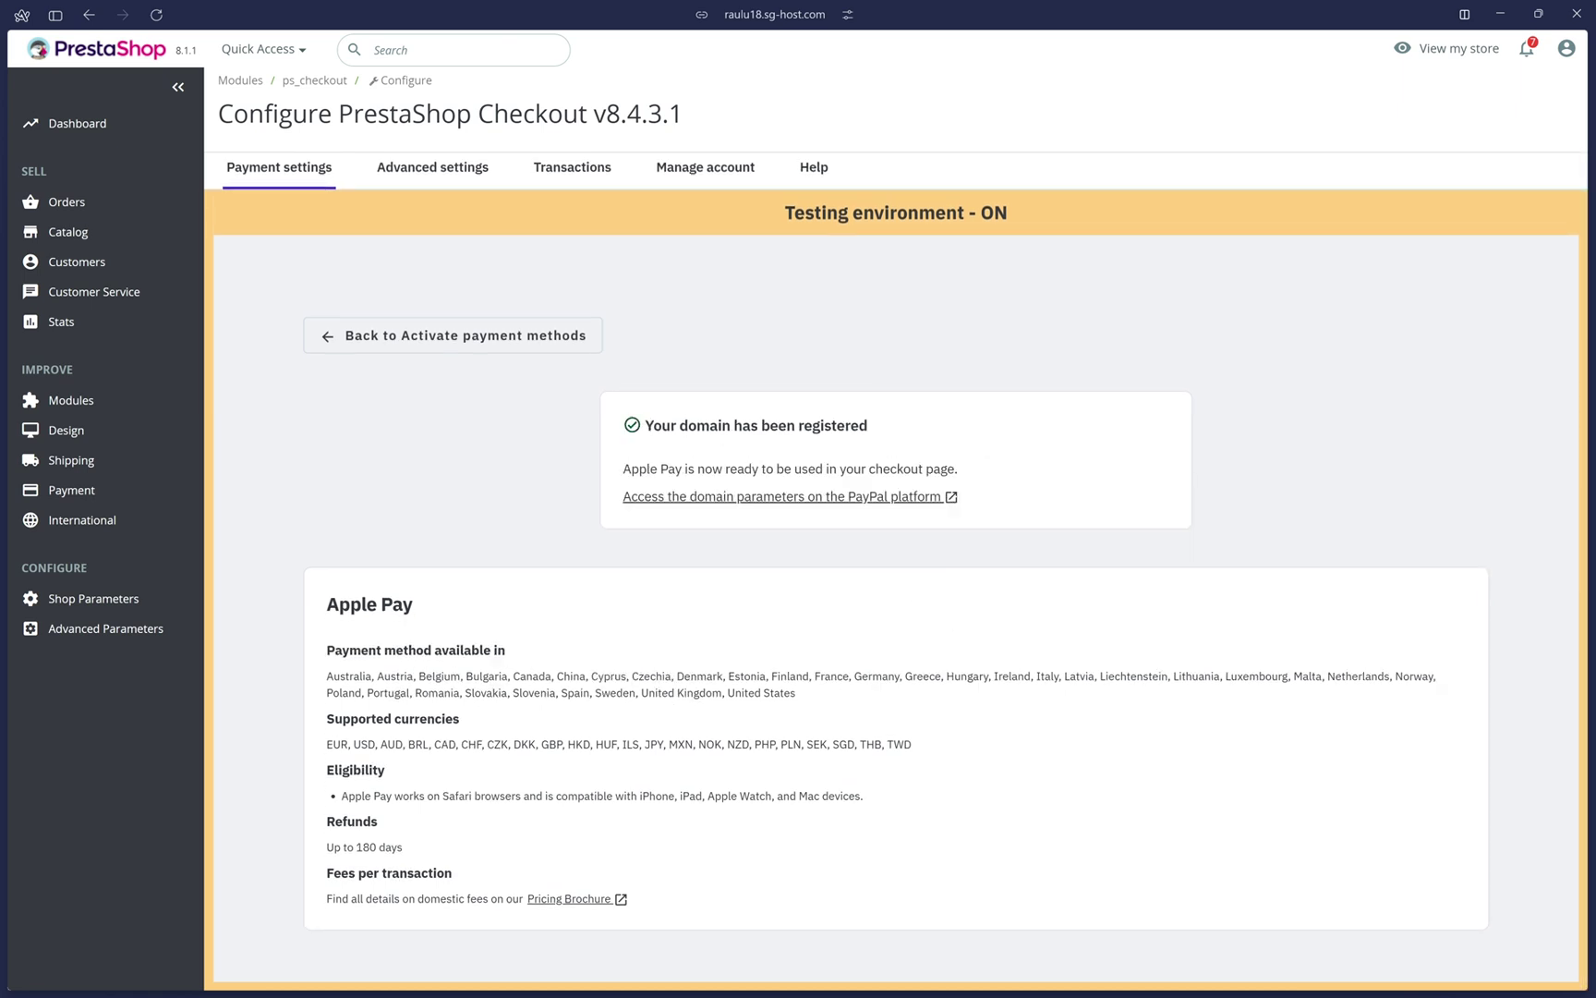
Switch on Apple Pay in the payment methods list and save the change
click(427, 342)
scroll(1247, 577, down, 5)
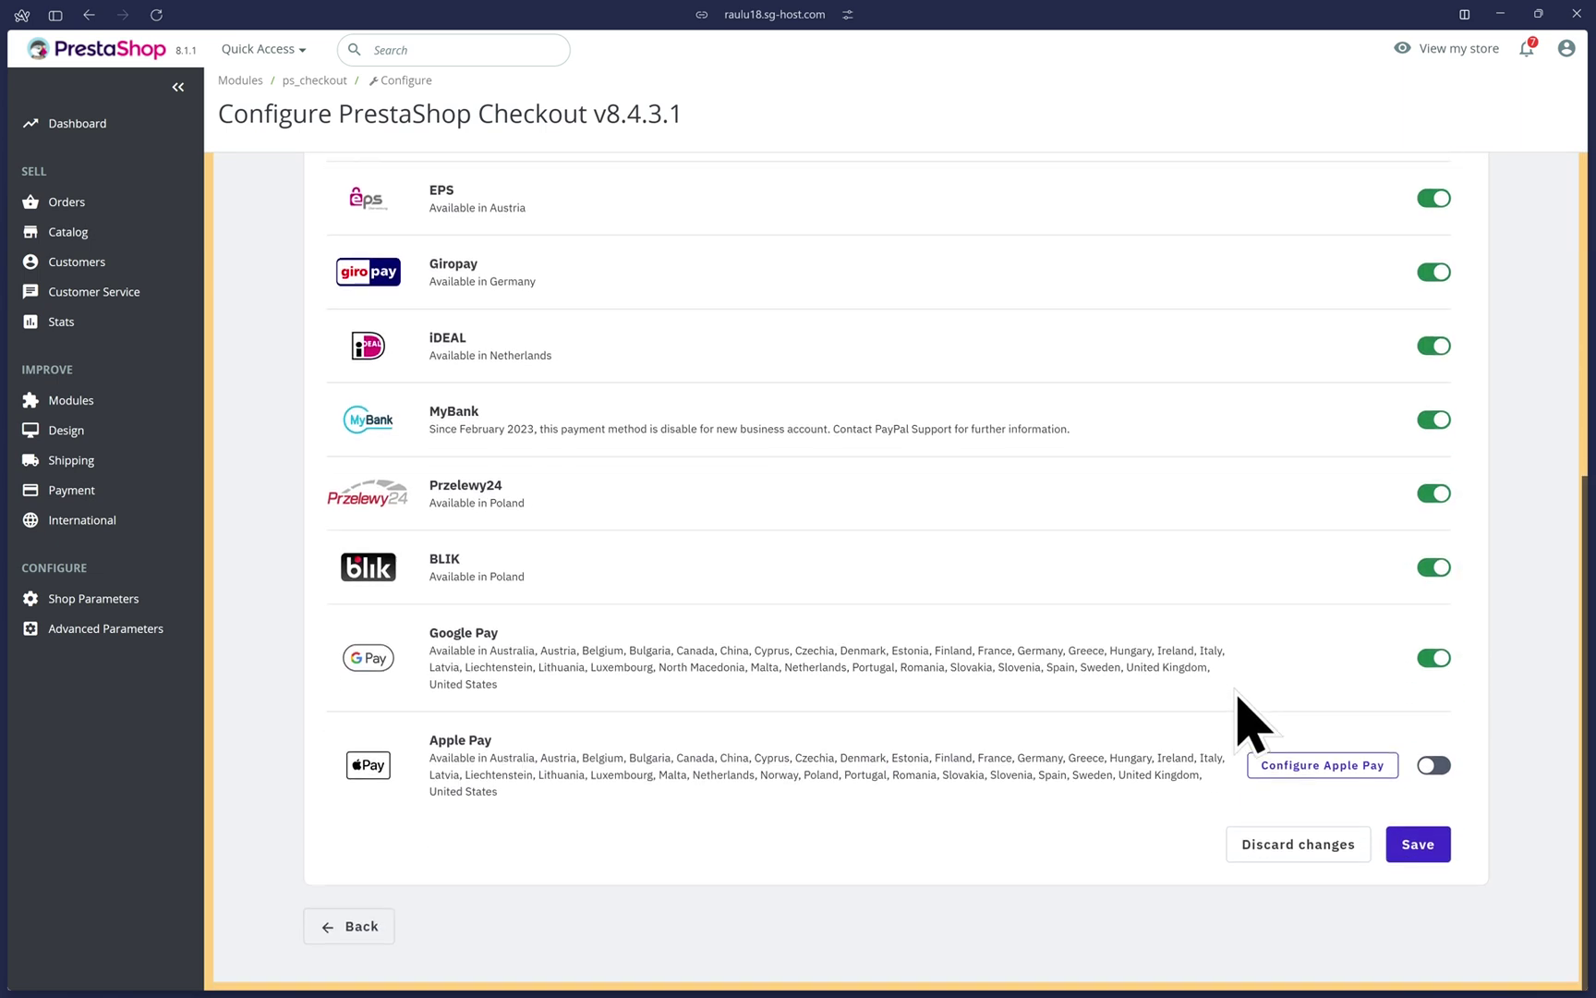
click(1432, 767)
click(1410, 852)
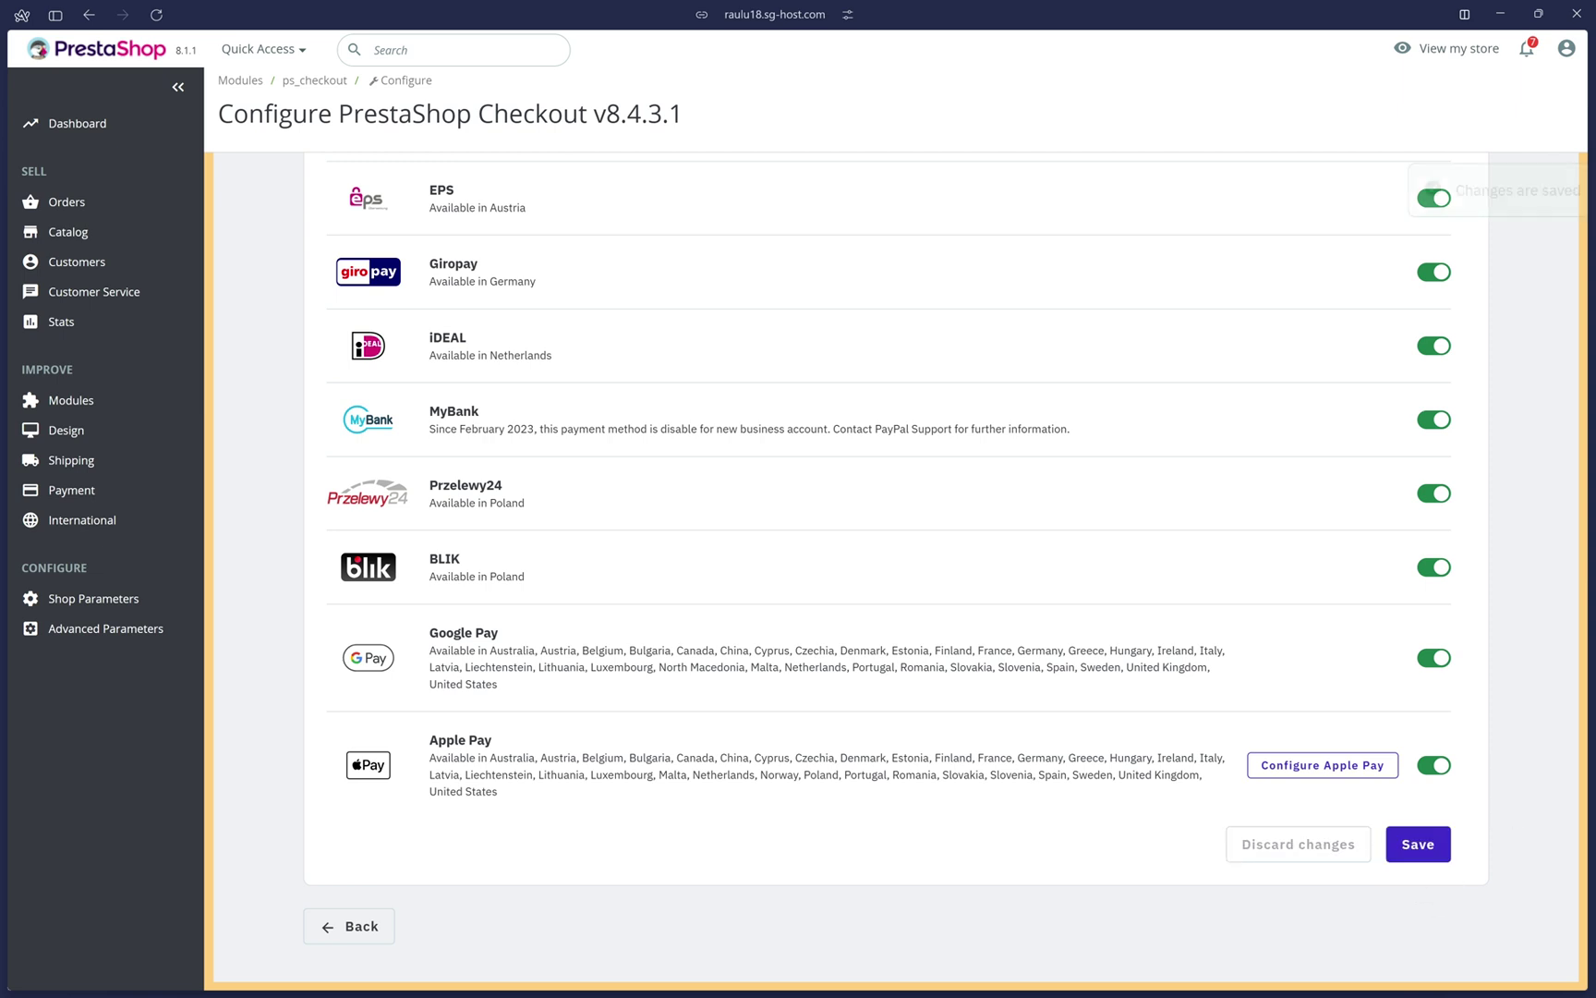
scroll(551, 388, up, 6)
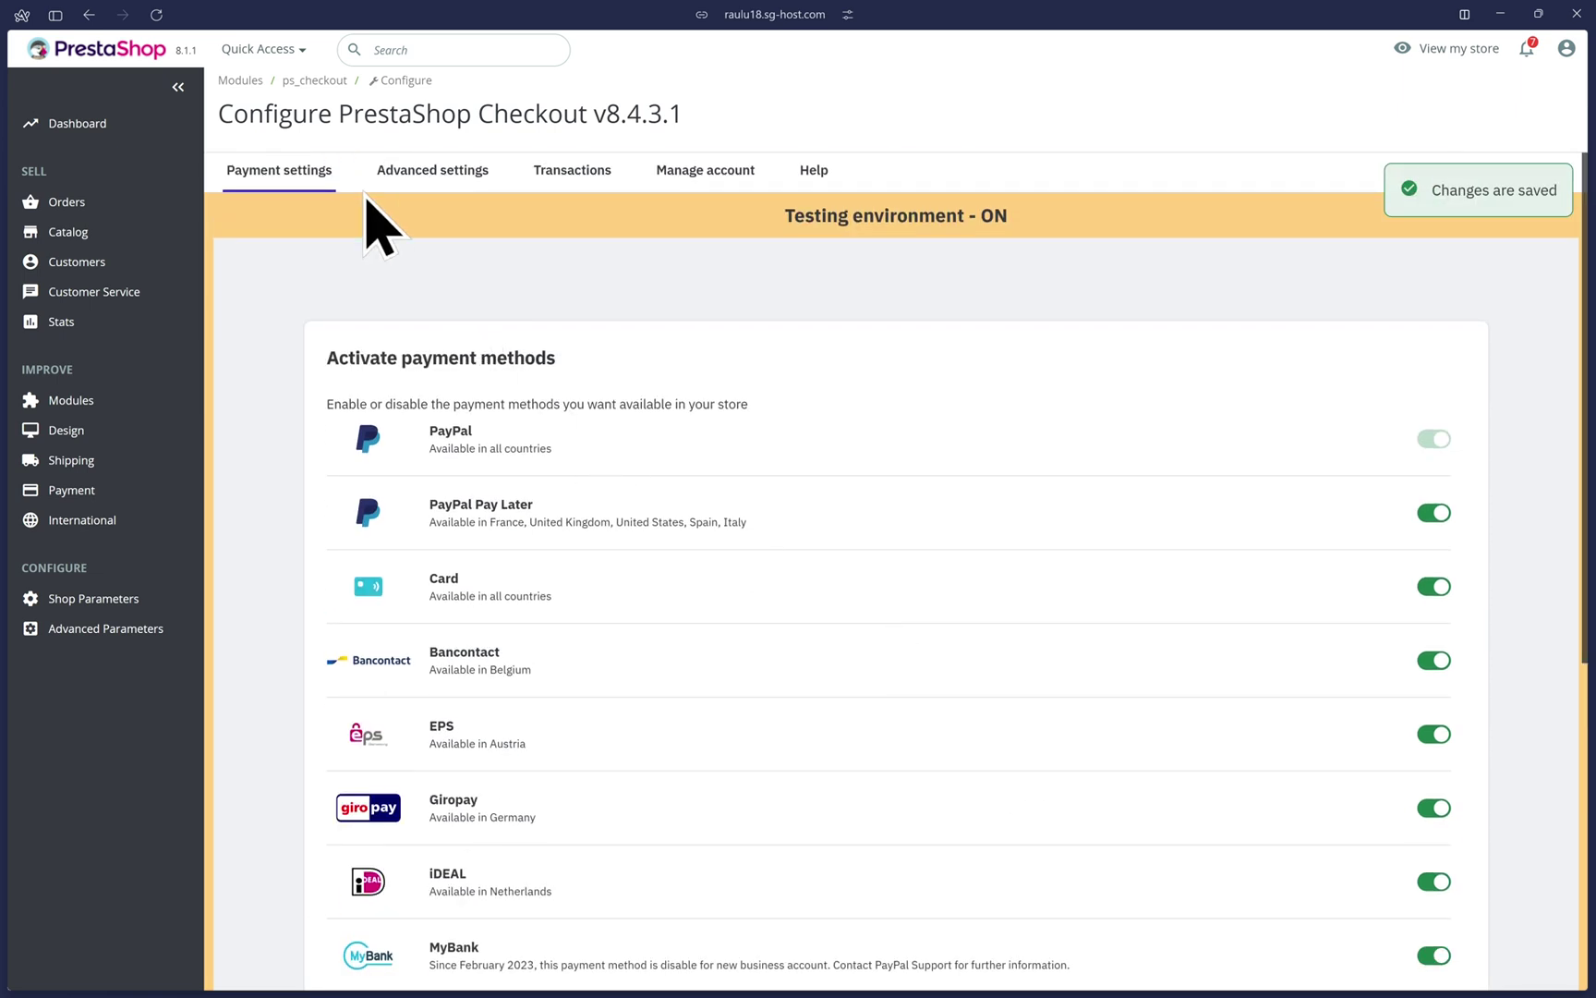
Open the payment method ordering settings and try moving EPS lower in the list
click(277, 177)
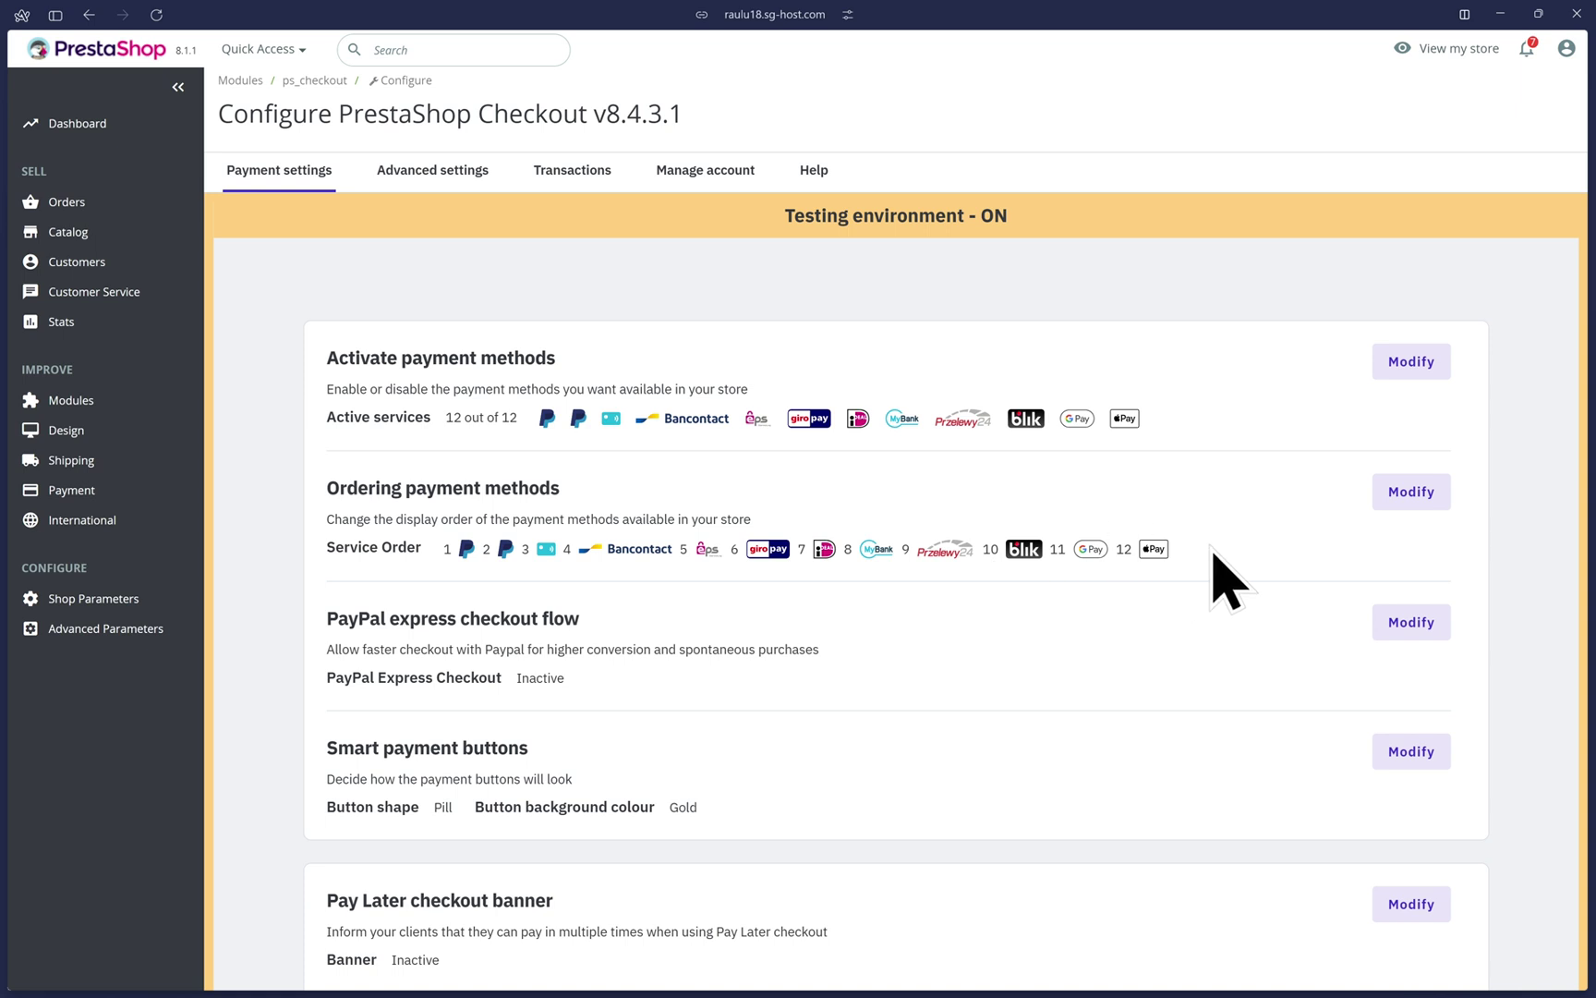
click(1410, 497)
scroll(1105, 527, down, 3)
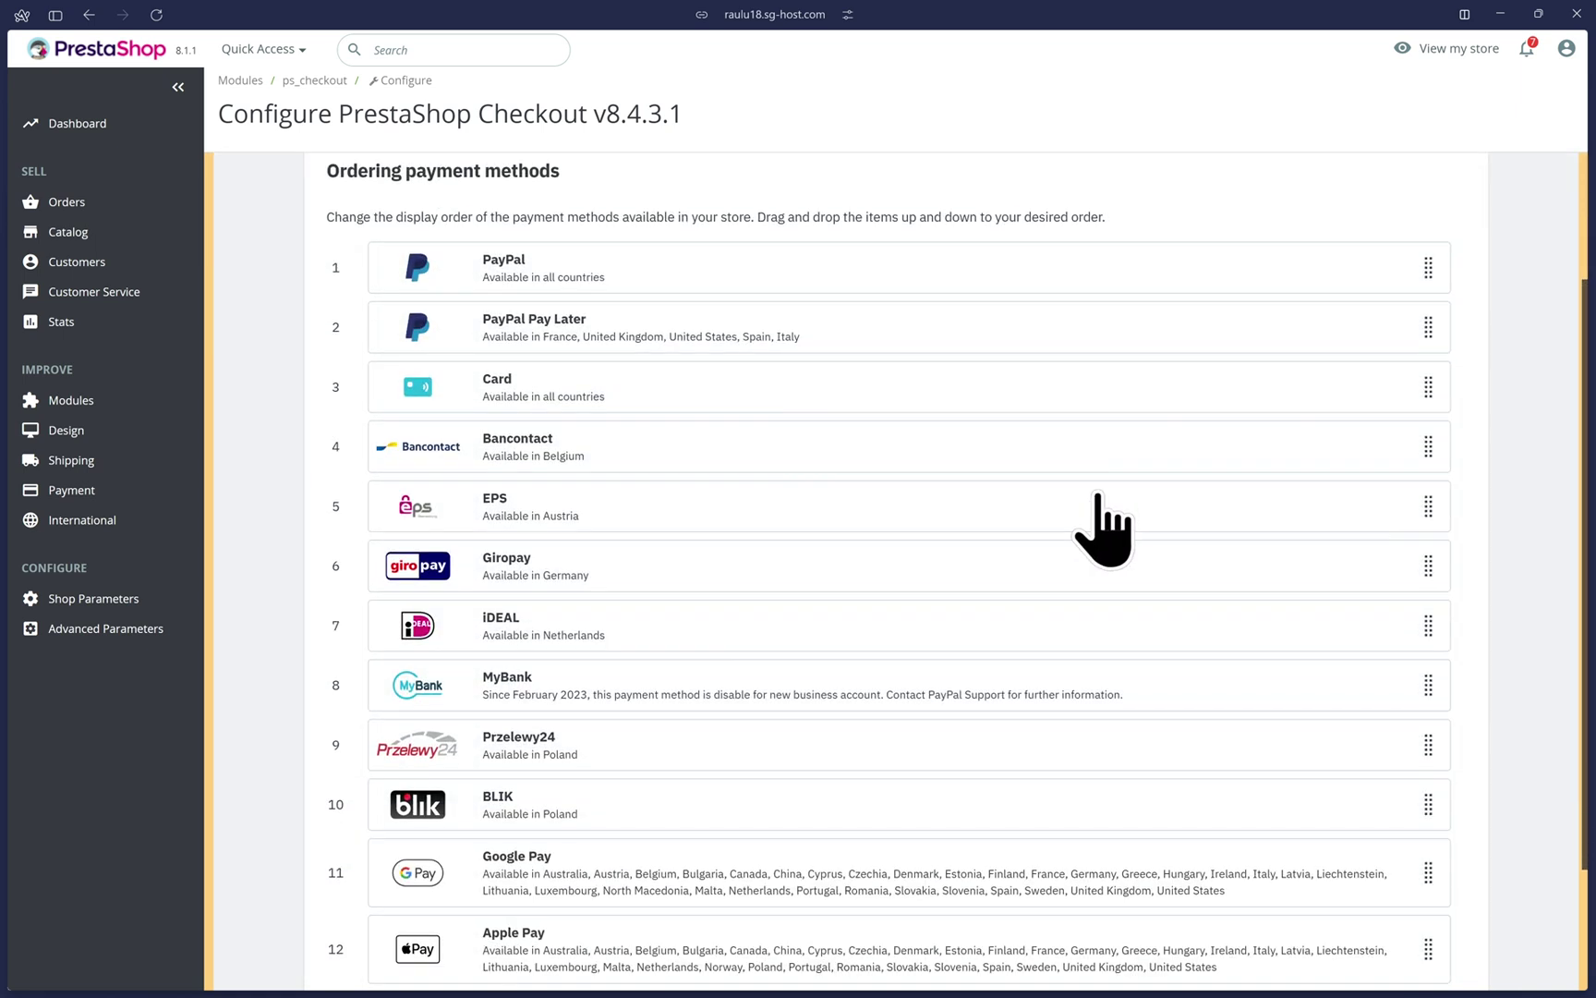
drag(626, 413, 624, 540)
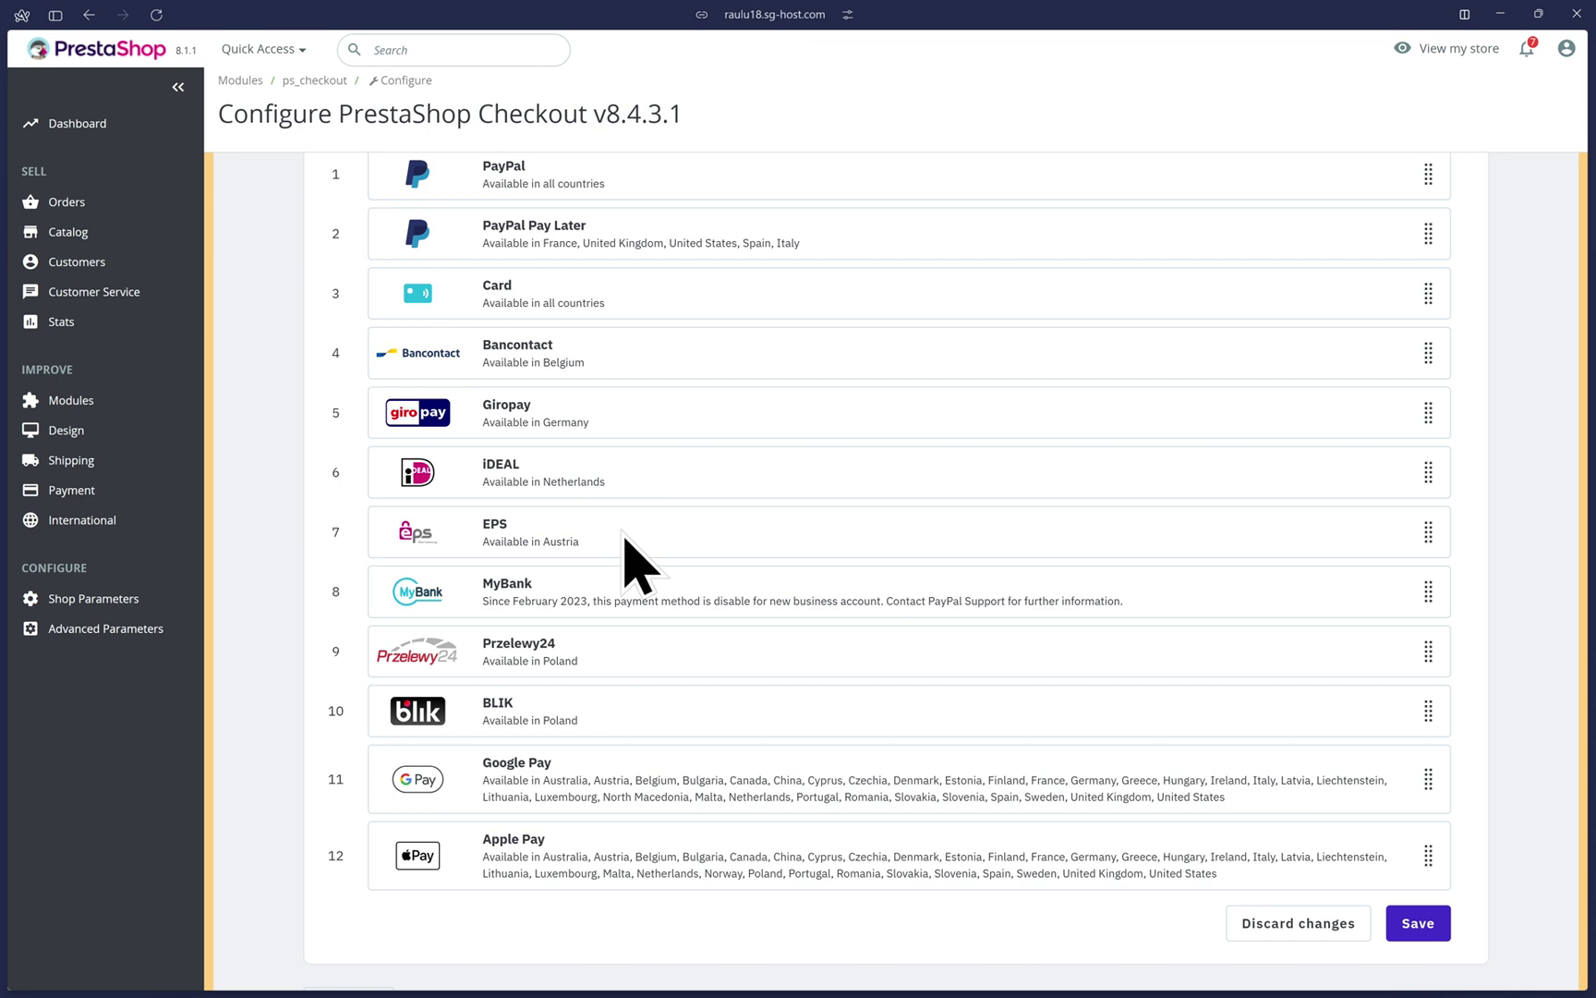
scroll(625, 540, down, 2)
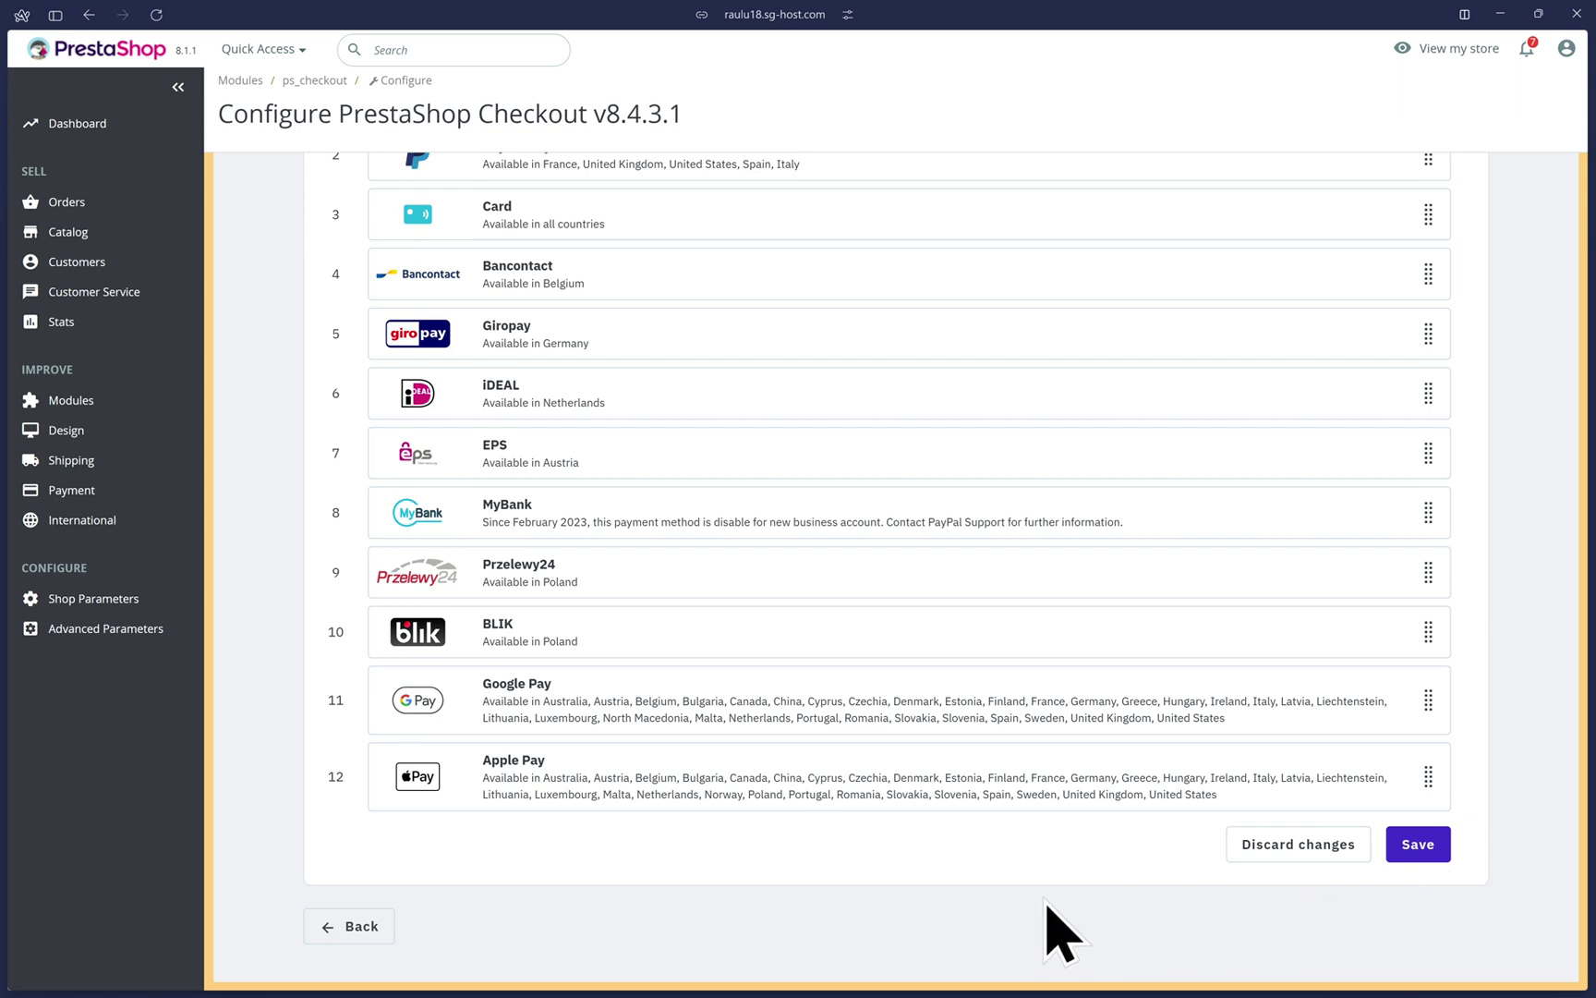
Enable PayPal express checkout on order summary, sign-up-on-order and product pages, and save
click(350, 925)
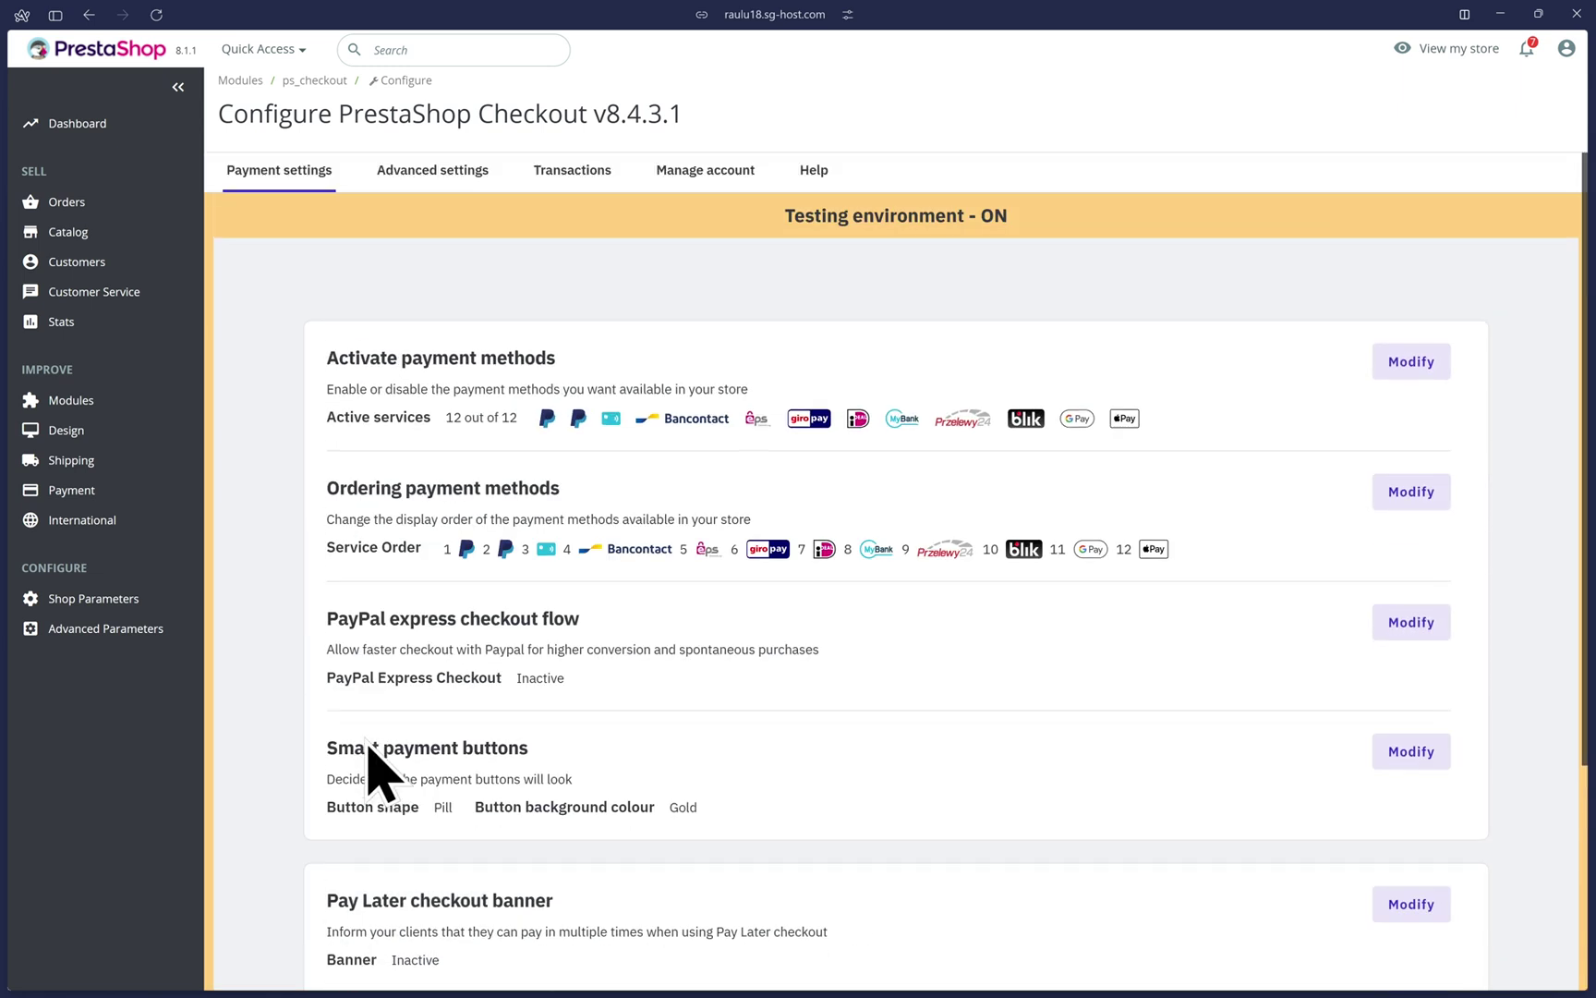
click(1413, 624)
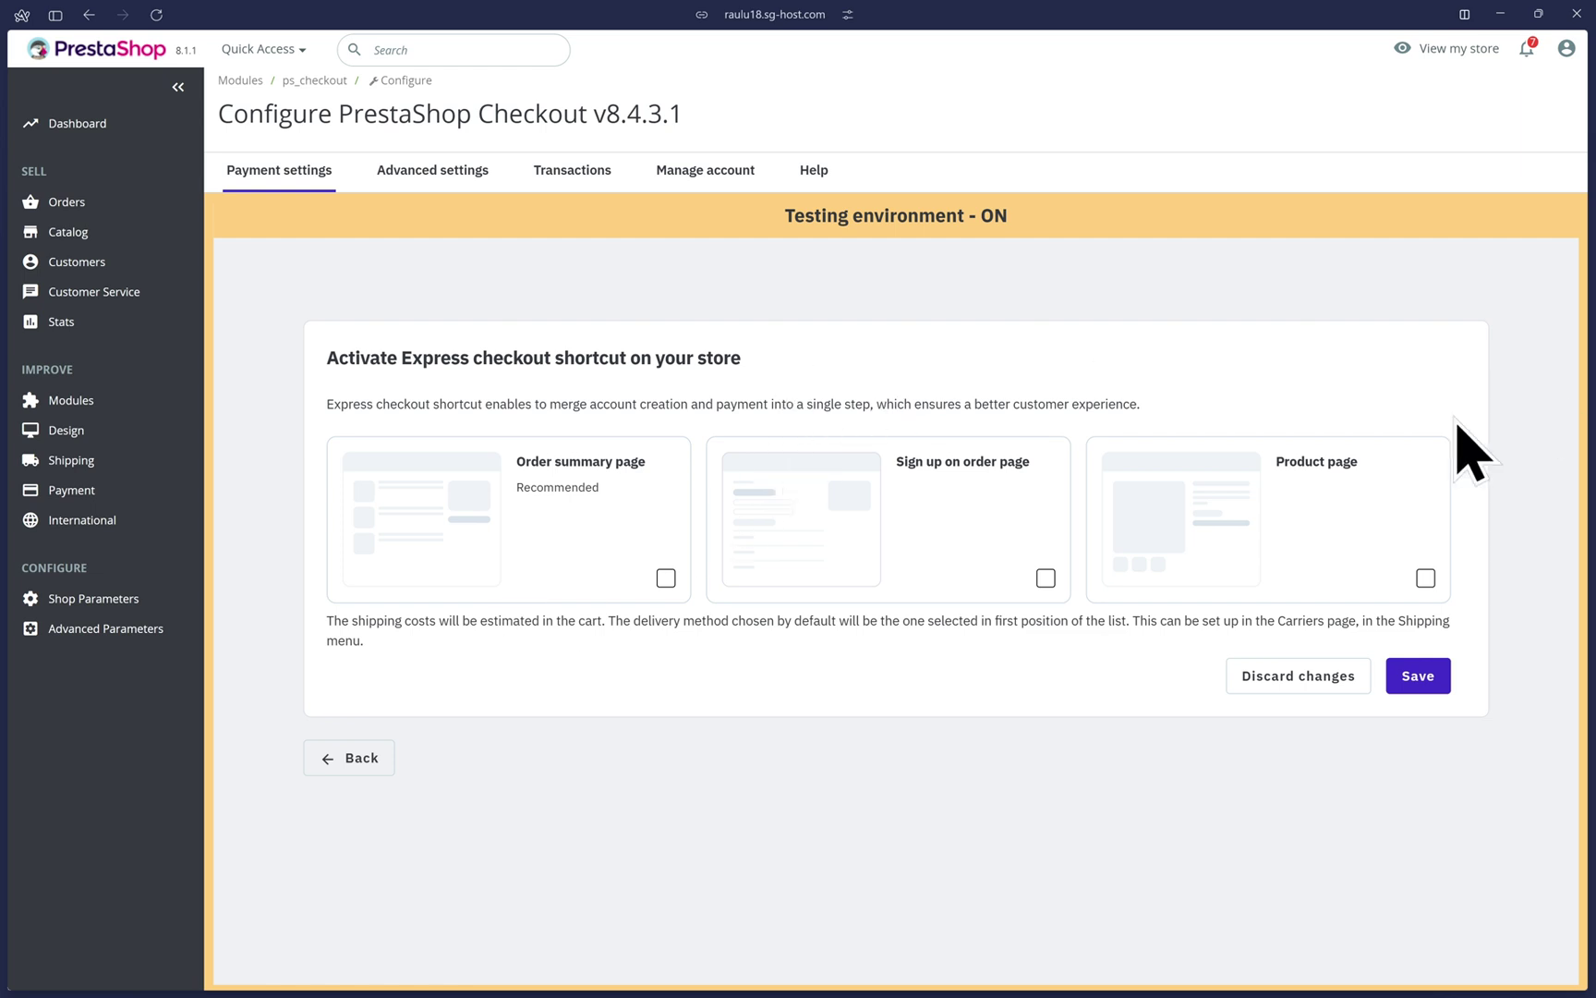
click(665, 578)
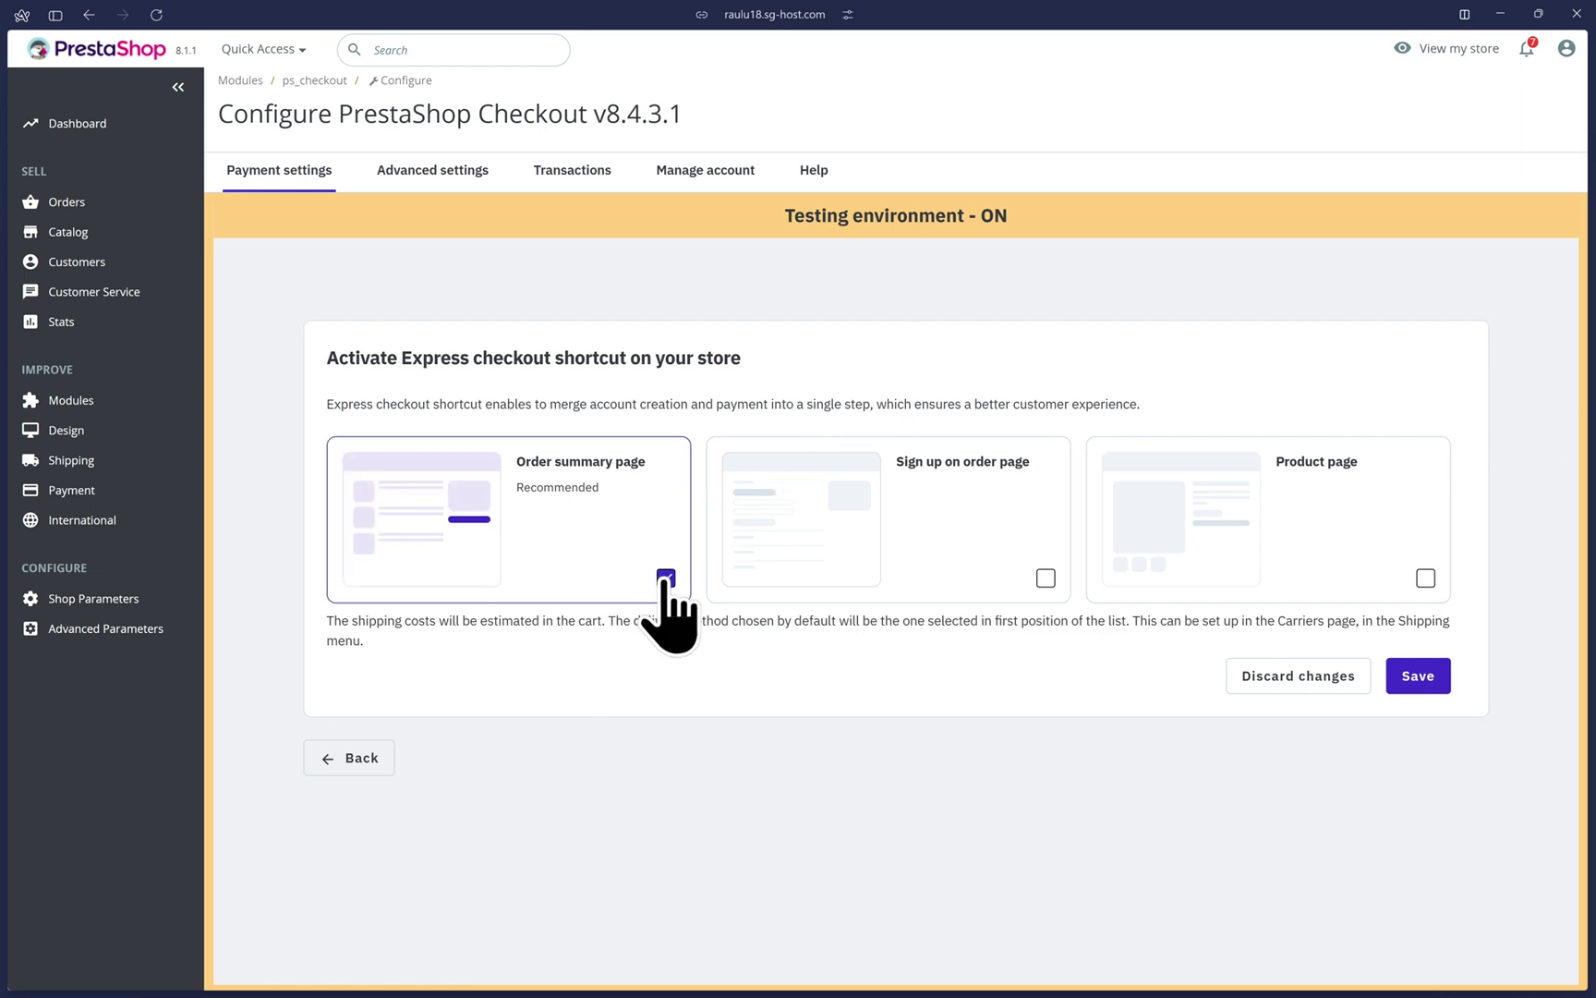
click(1044, 578)
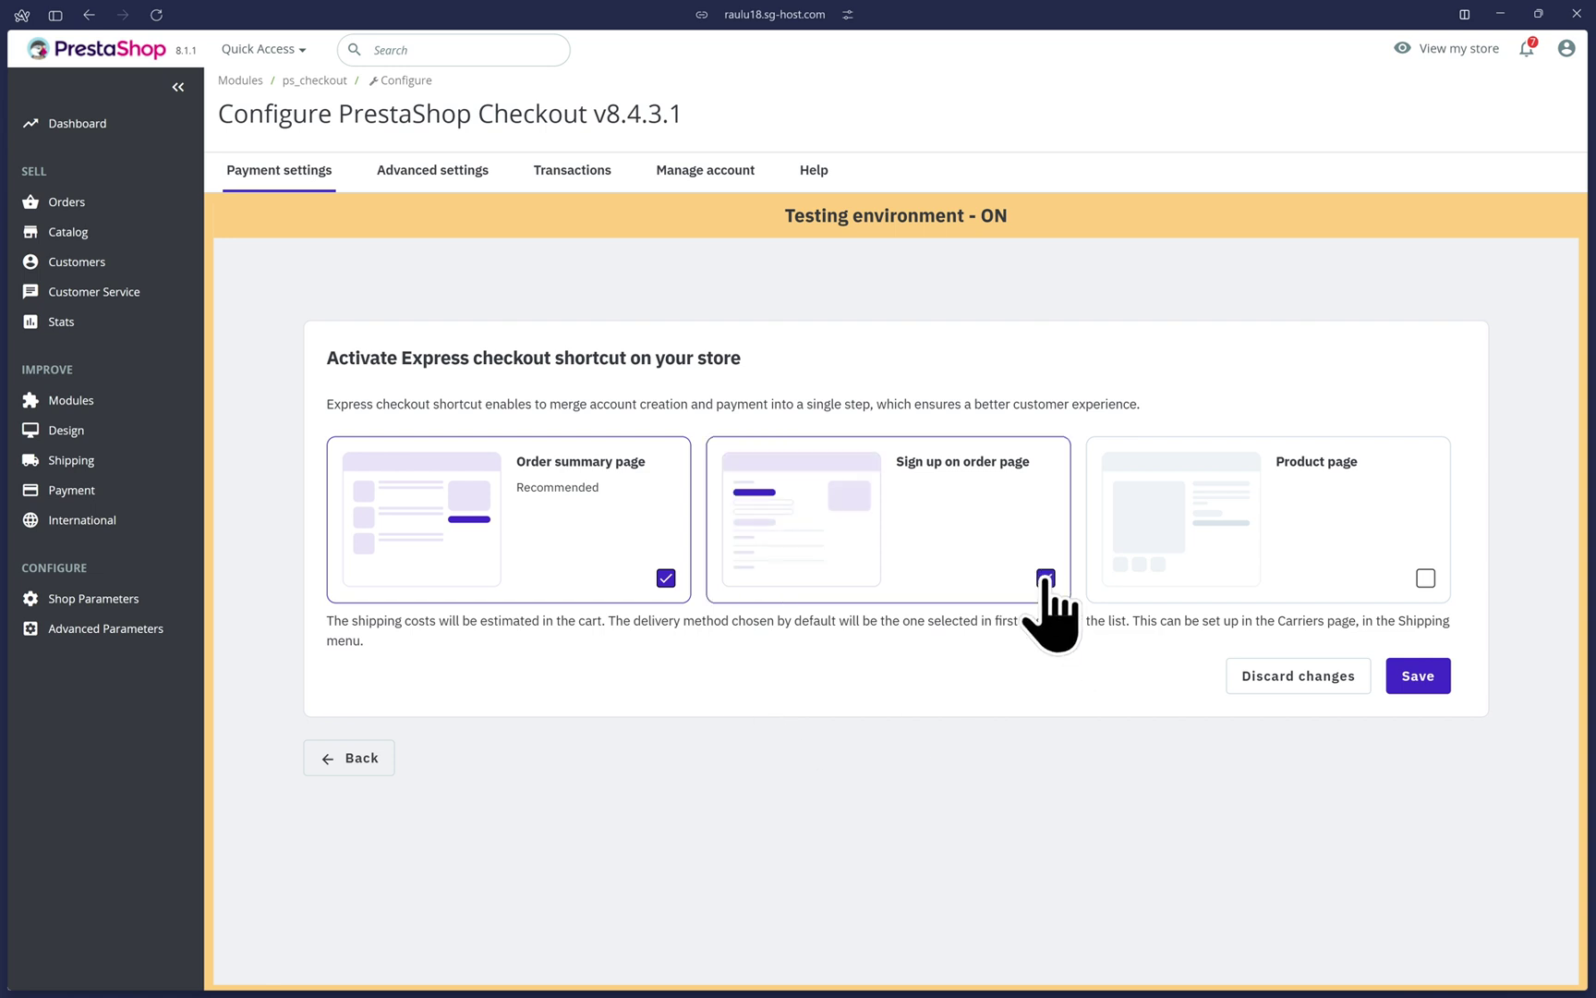
click(1425, 578)
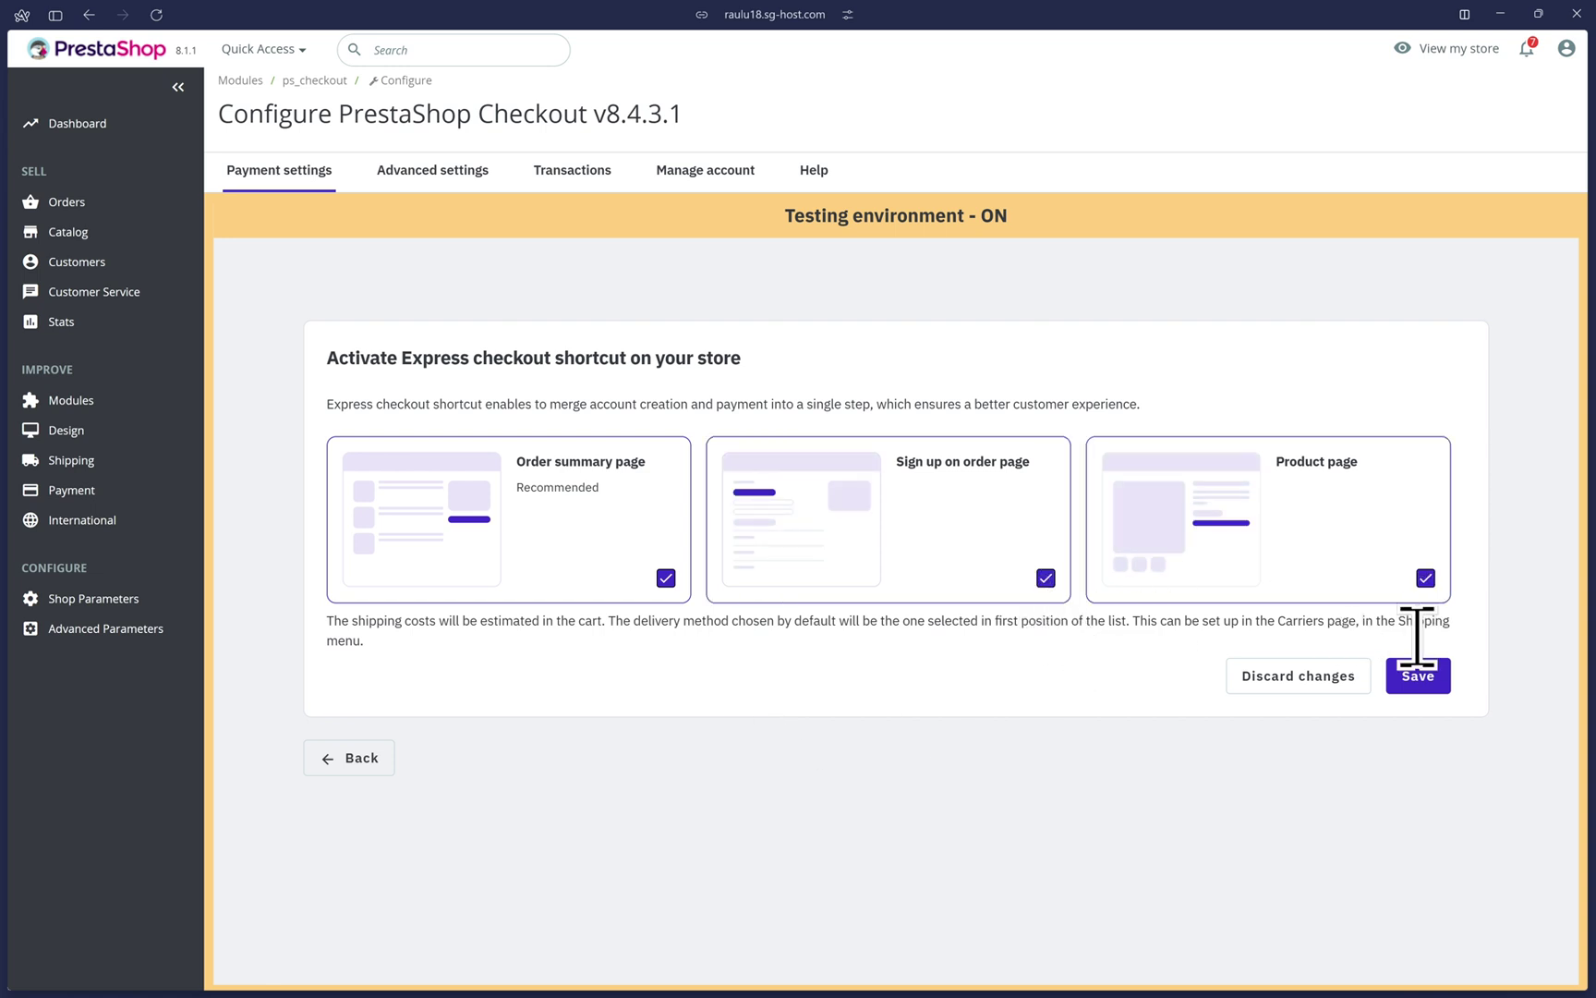
click(1418, 681)
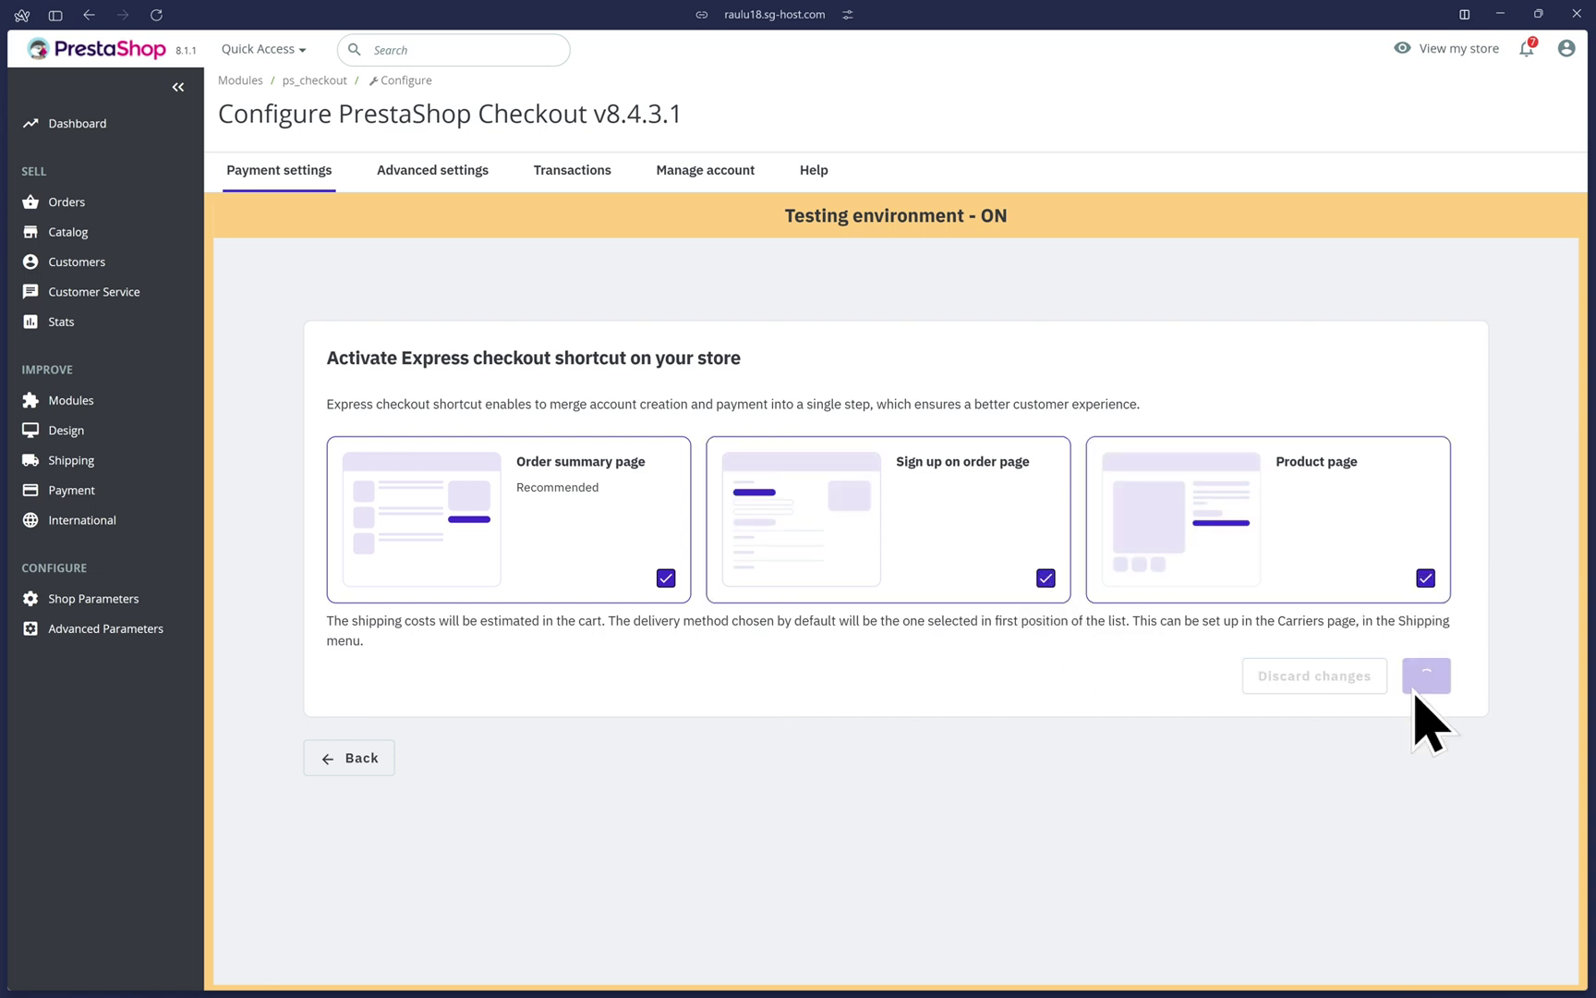
click(330, 761)
In Smart payment buttons, try Rectangle, then keep Pill shape with the Pay with PayPal label
drag(328, 753, 552, 785)
click(951, 760)
click(1427, 756)
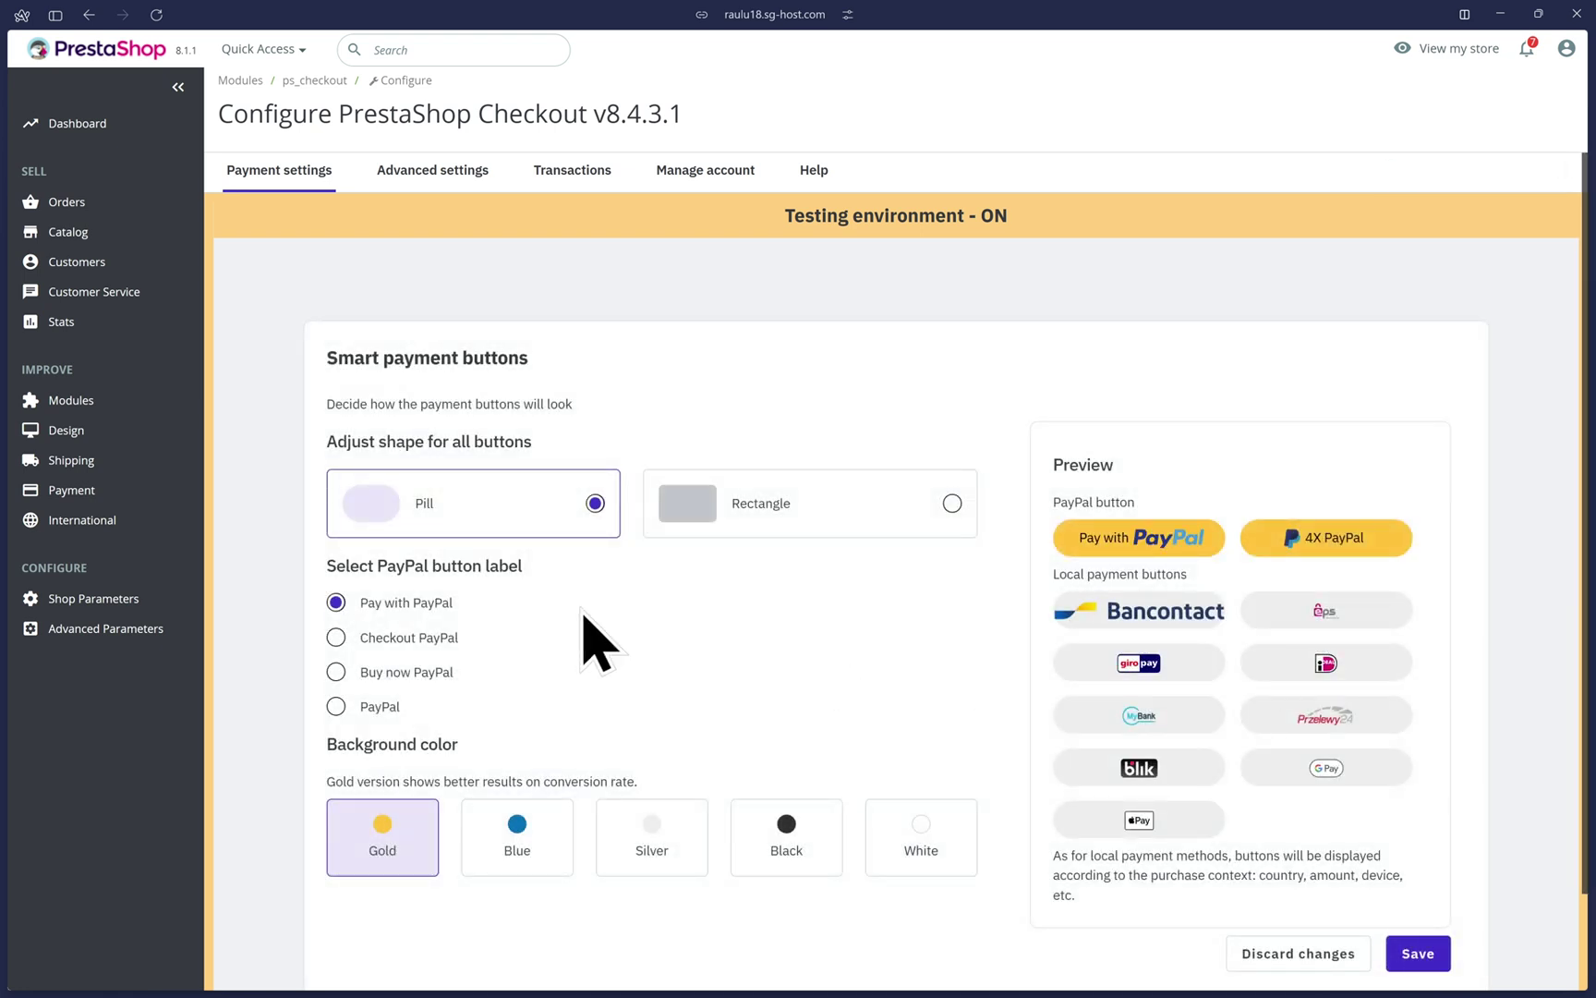
click(766, 517)
click(550, 527)
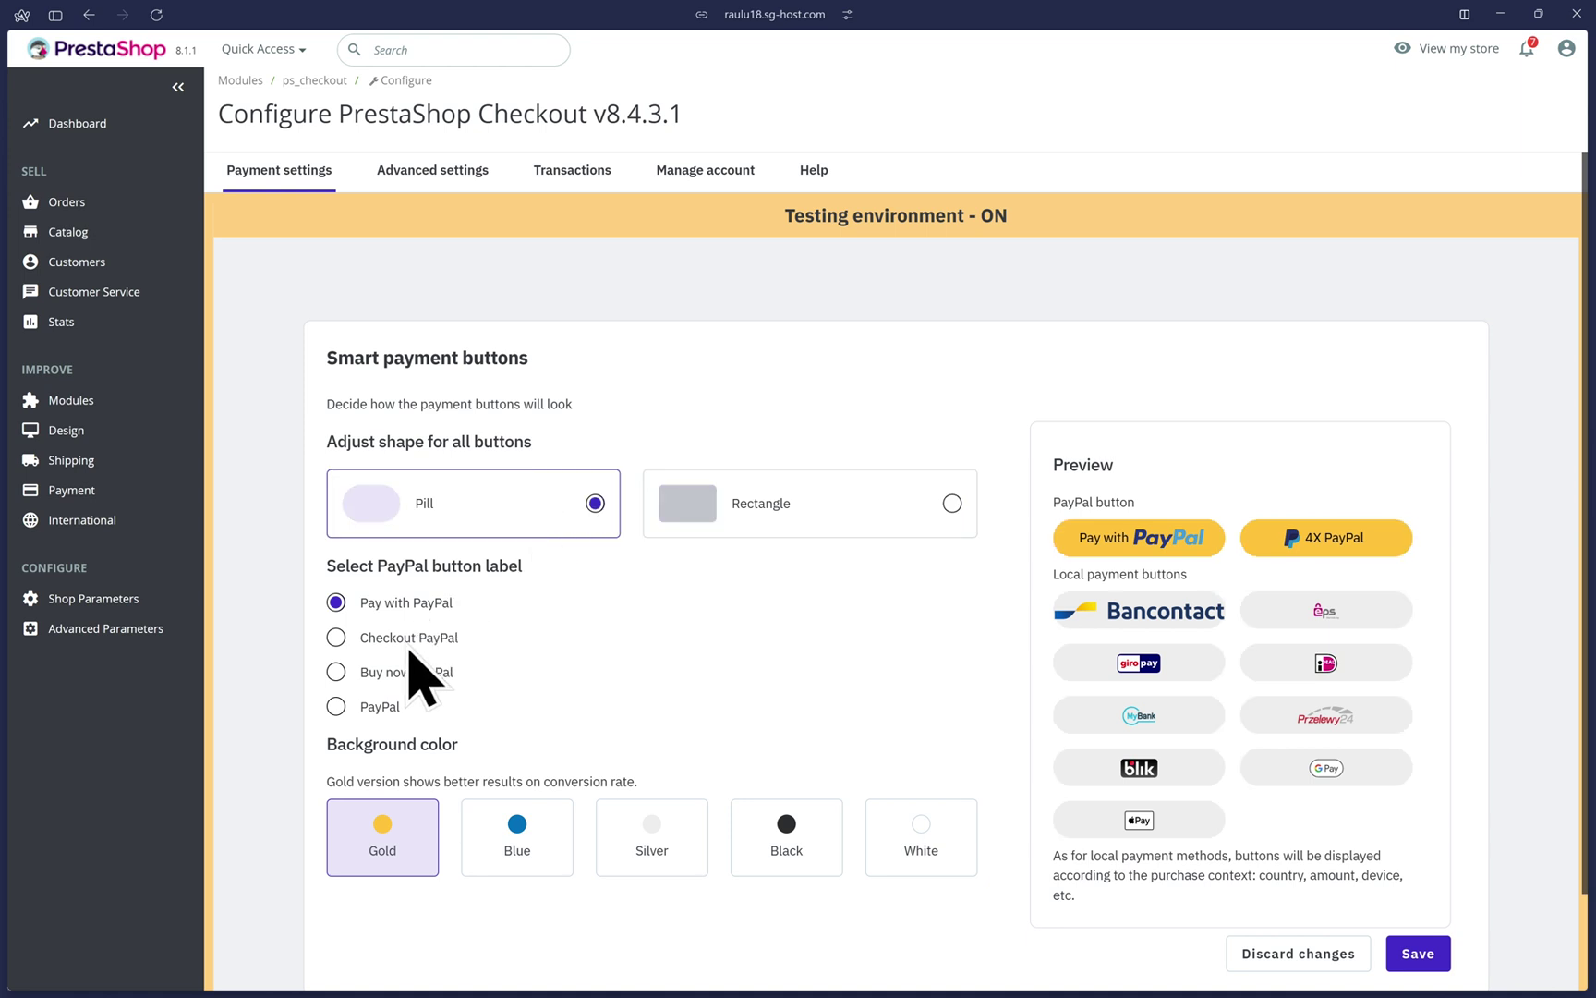
click(402, 606)
Preview Blue and Silver button backgrounds, then set it back to Gold
click(516, 845)
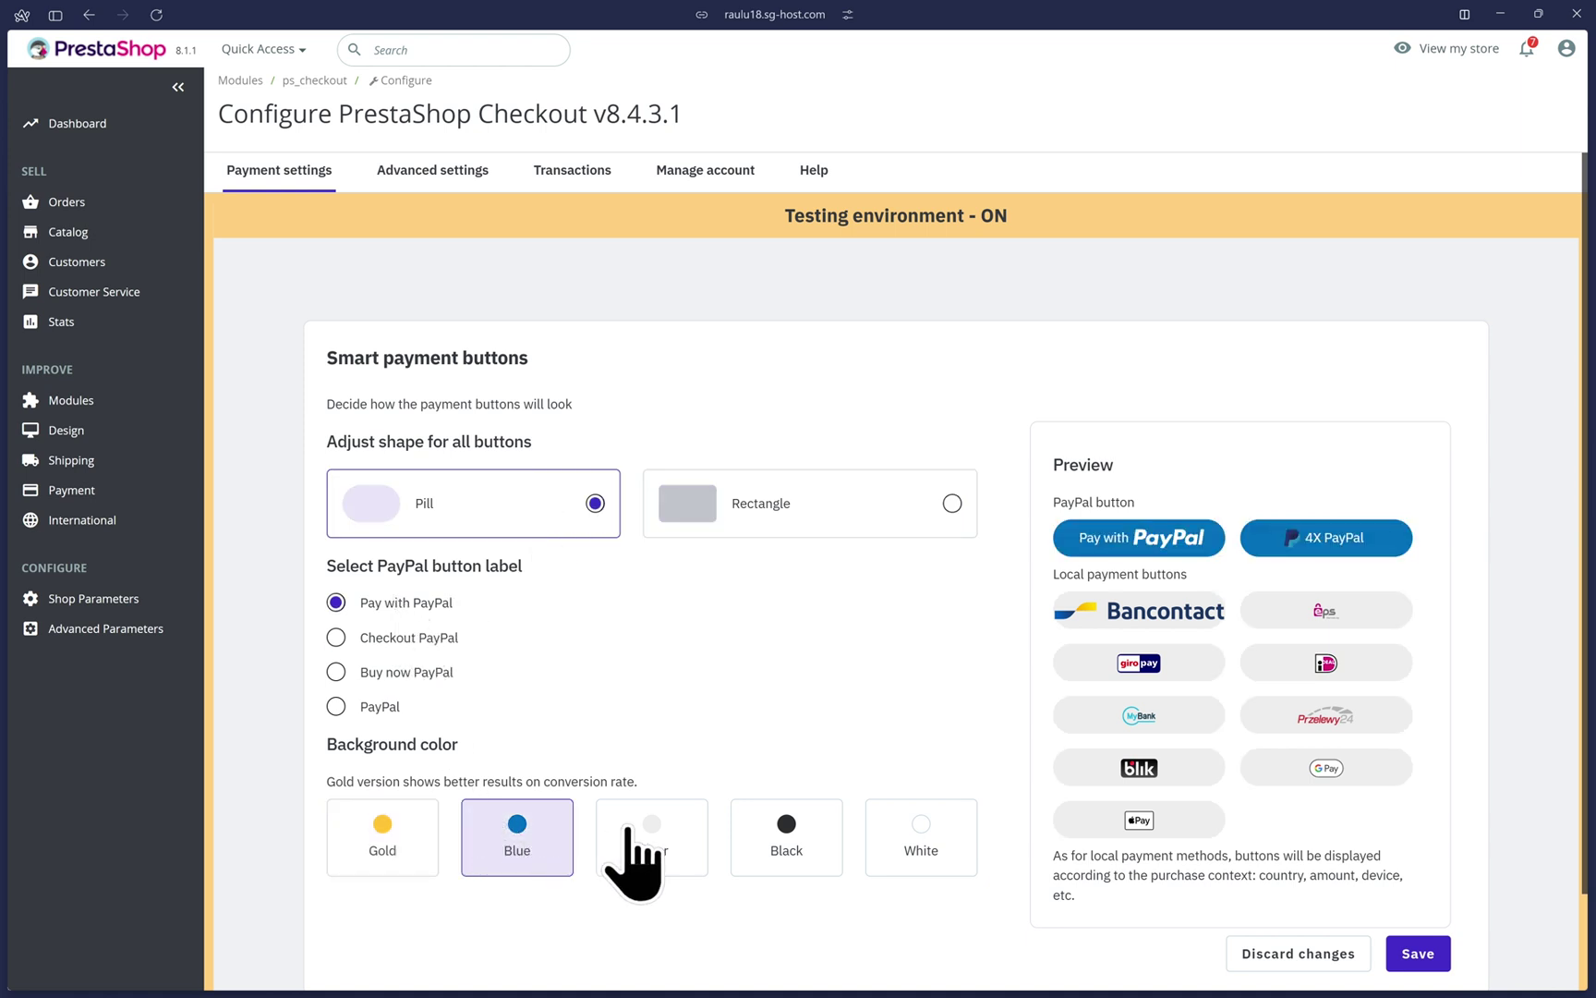
click(652, 836)
click(383, 831)
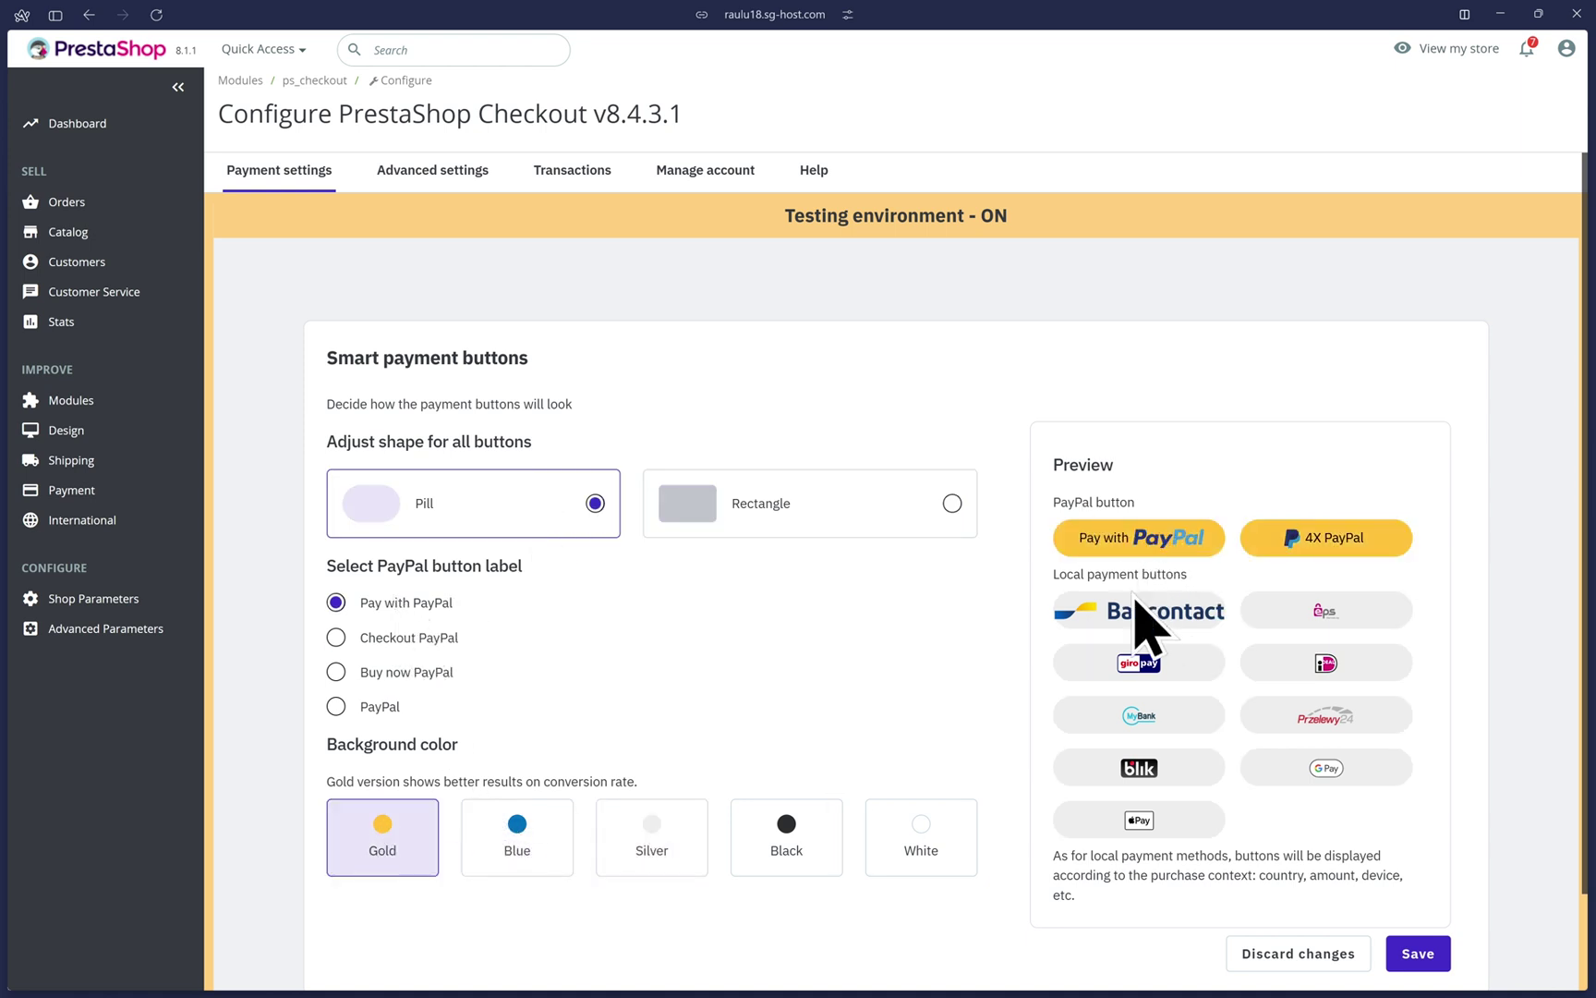
scroll(1146, 623, down, 2)
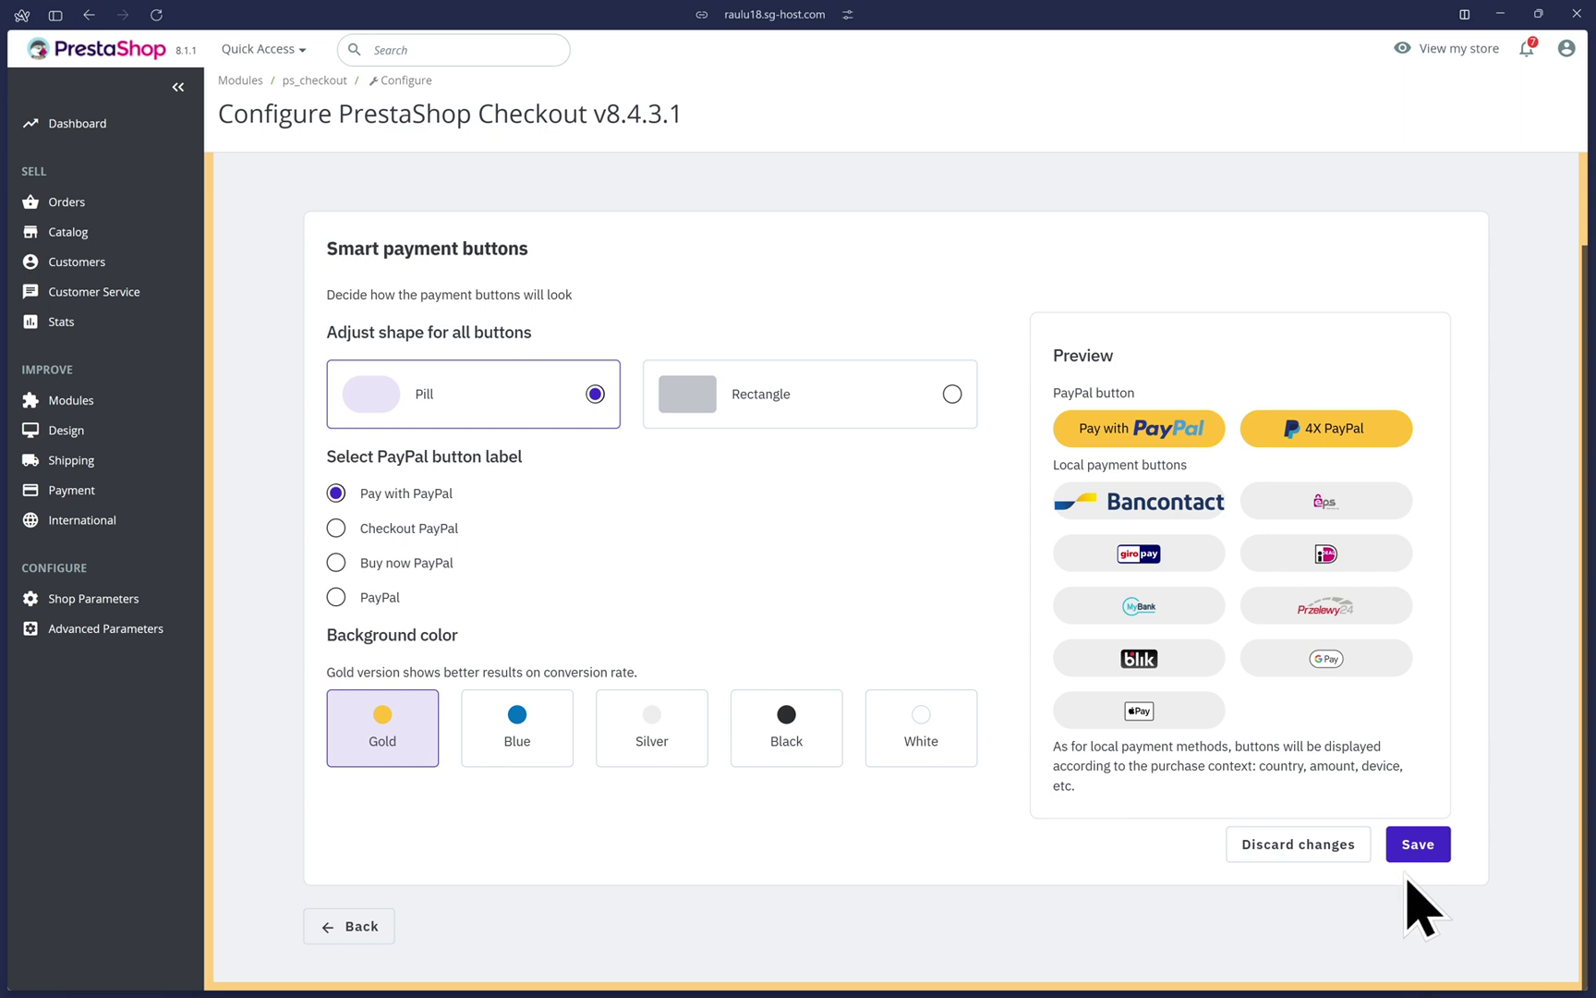
click(356, 927)
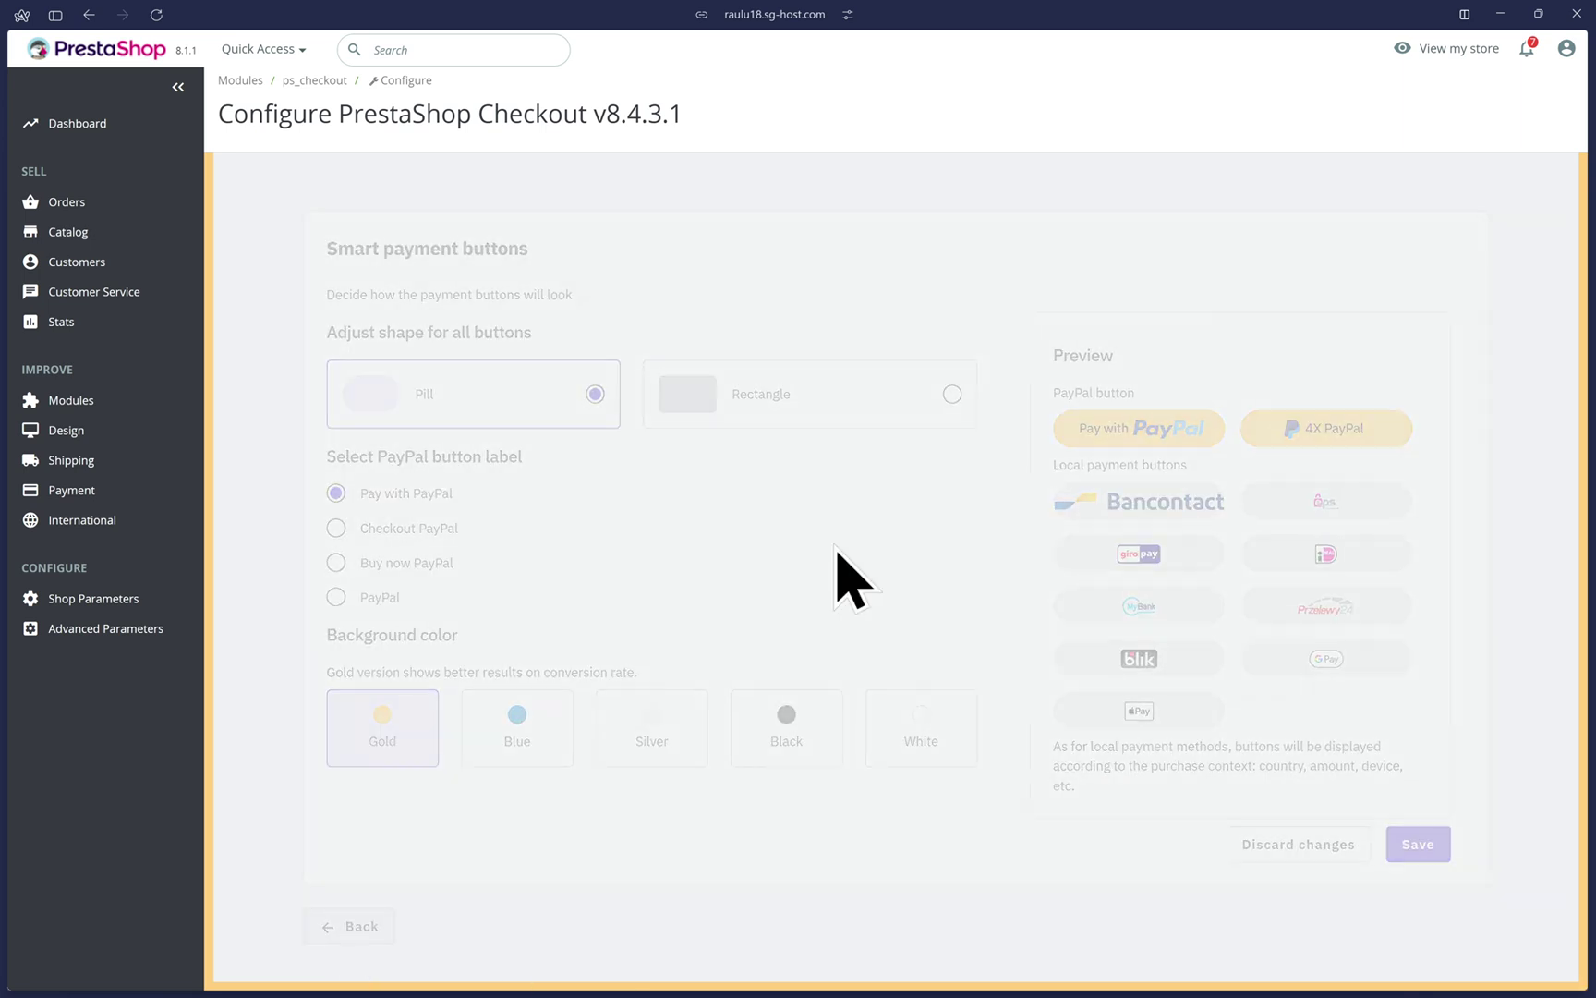
scroll(1137, 485, down, 2)
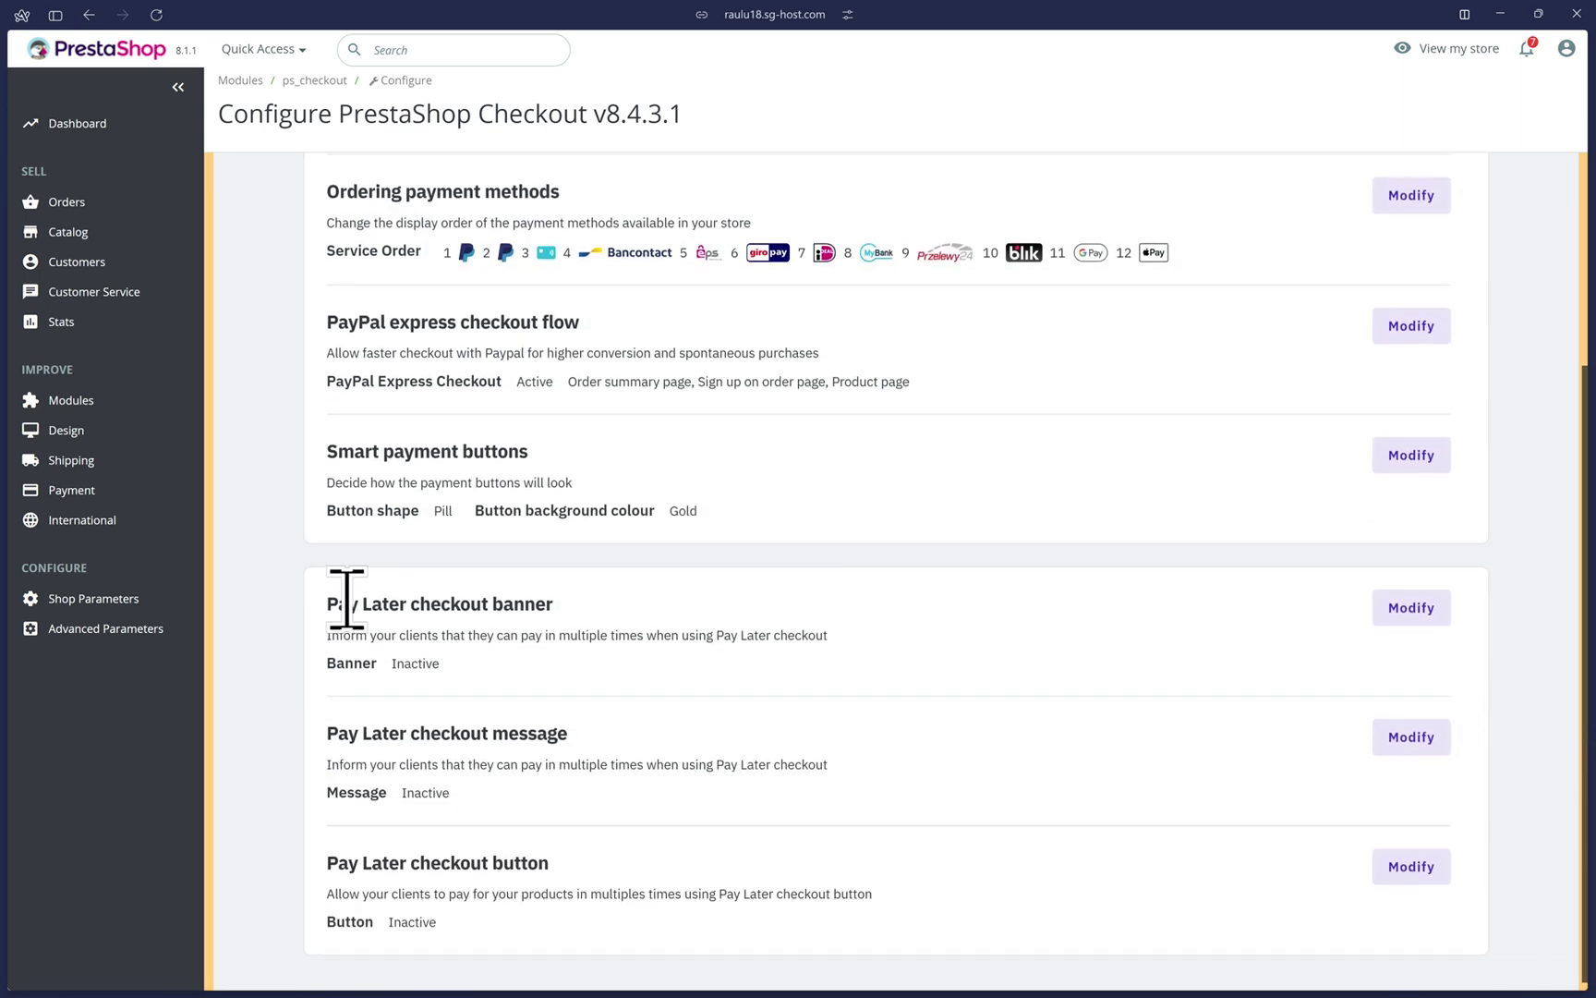
drag(339, 603, 568, 605)
Show the Pay Later banner on Homepage, Order summary and Product pages, and save
click(1436, 607)
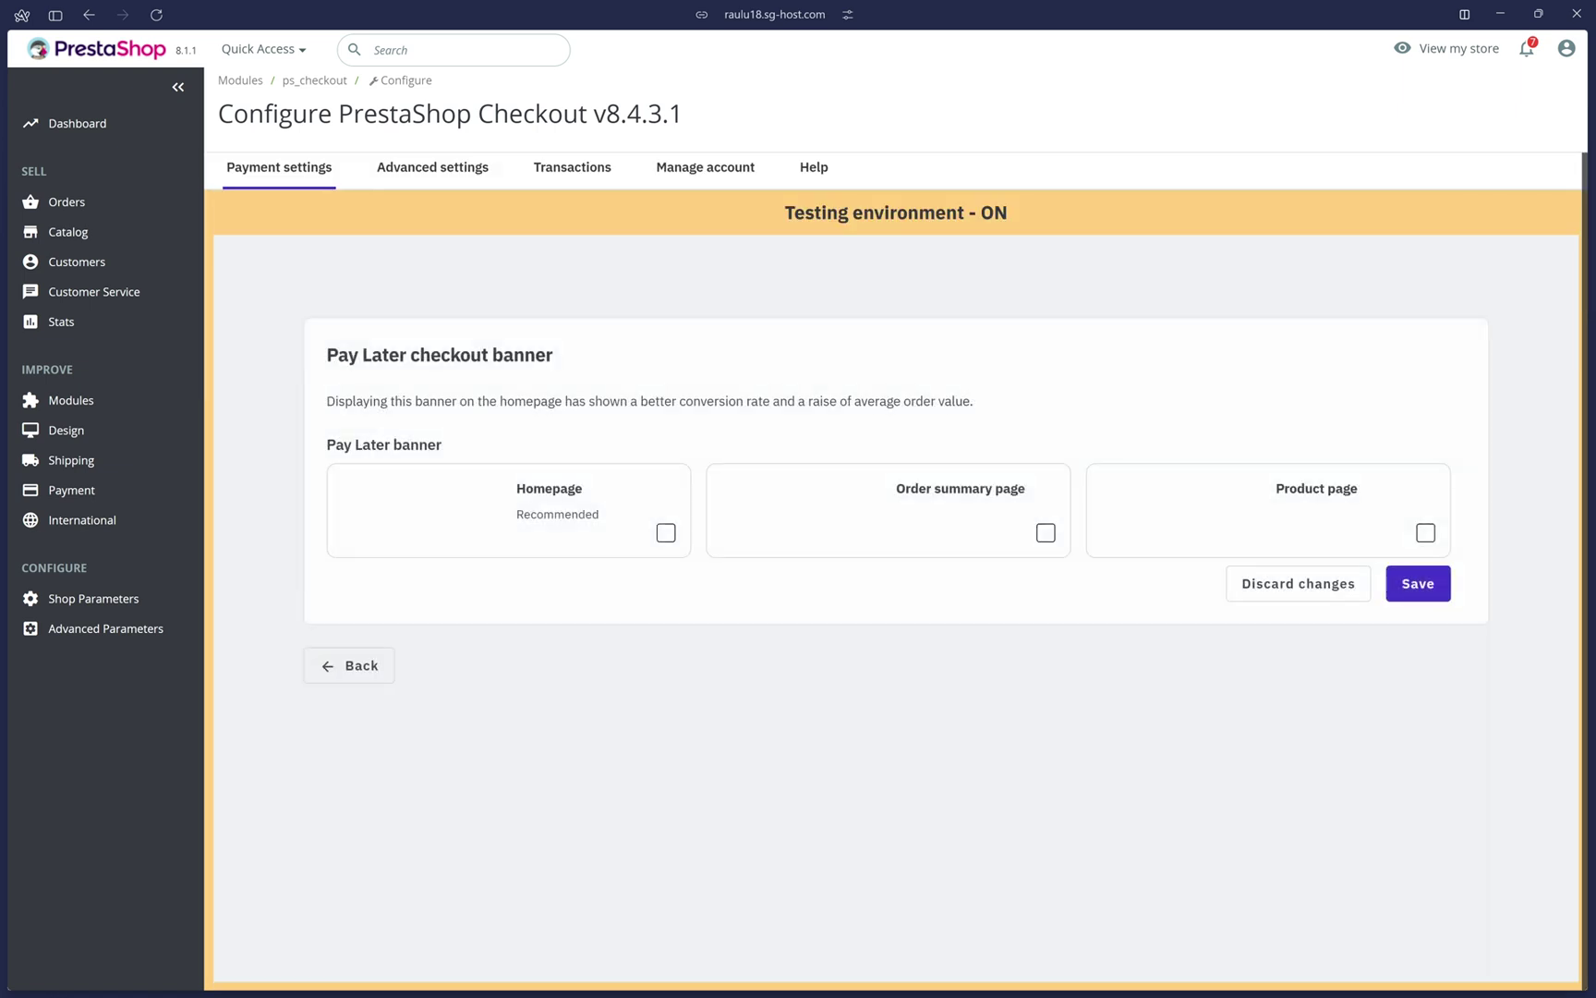
click(666, 605)
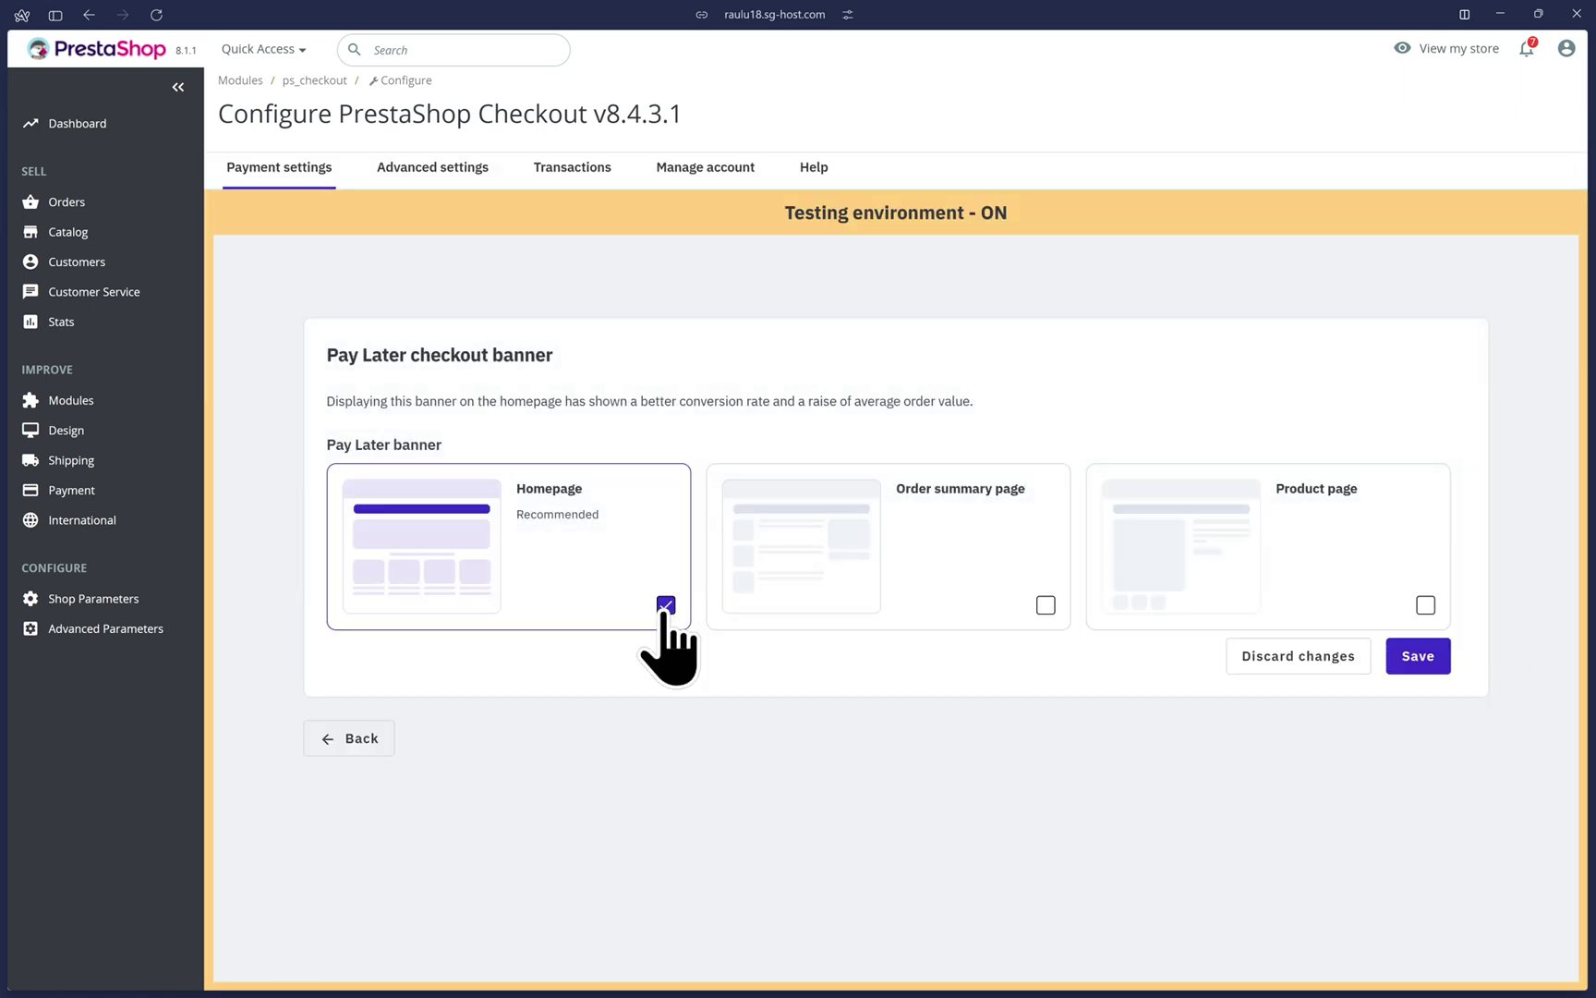
click(1046, 605)
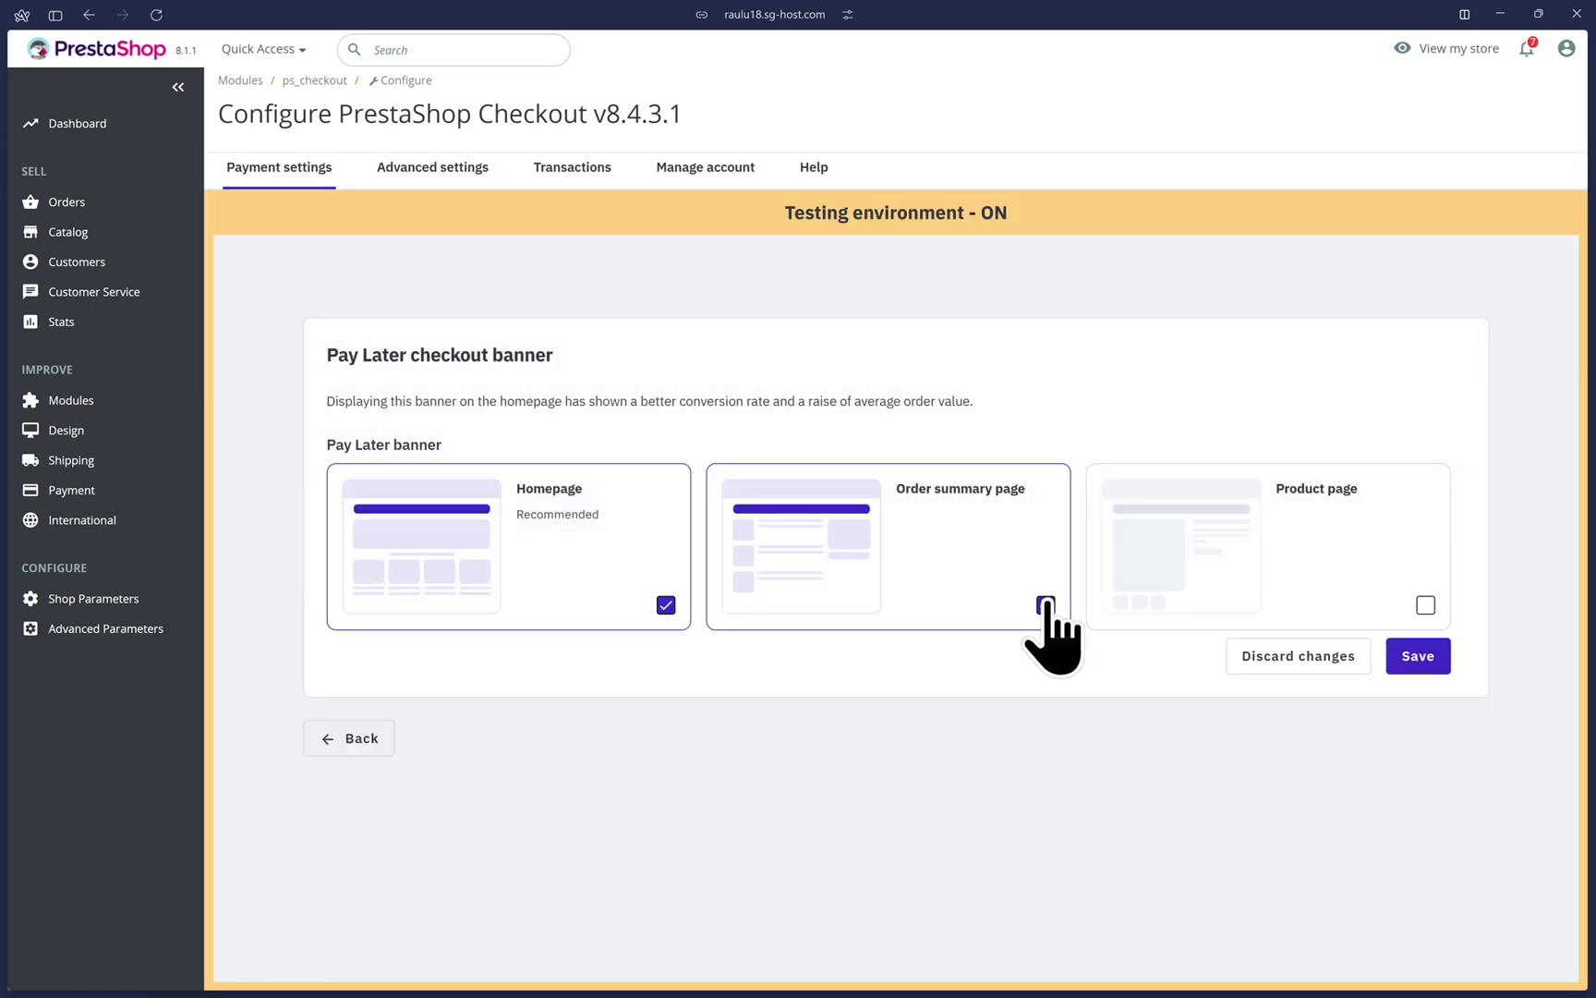
click(1426, 605)
click(1418, 656)
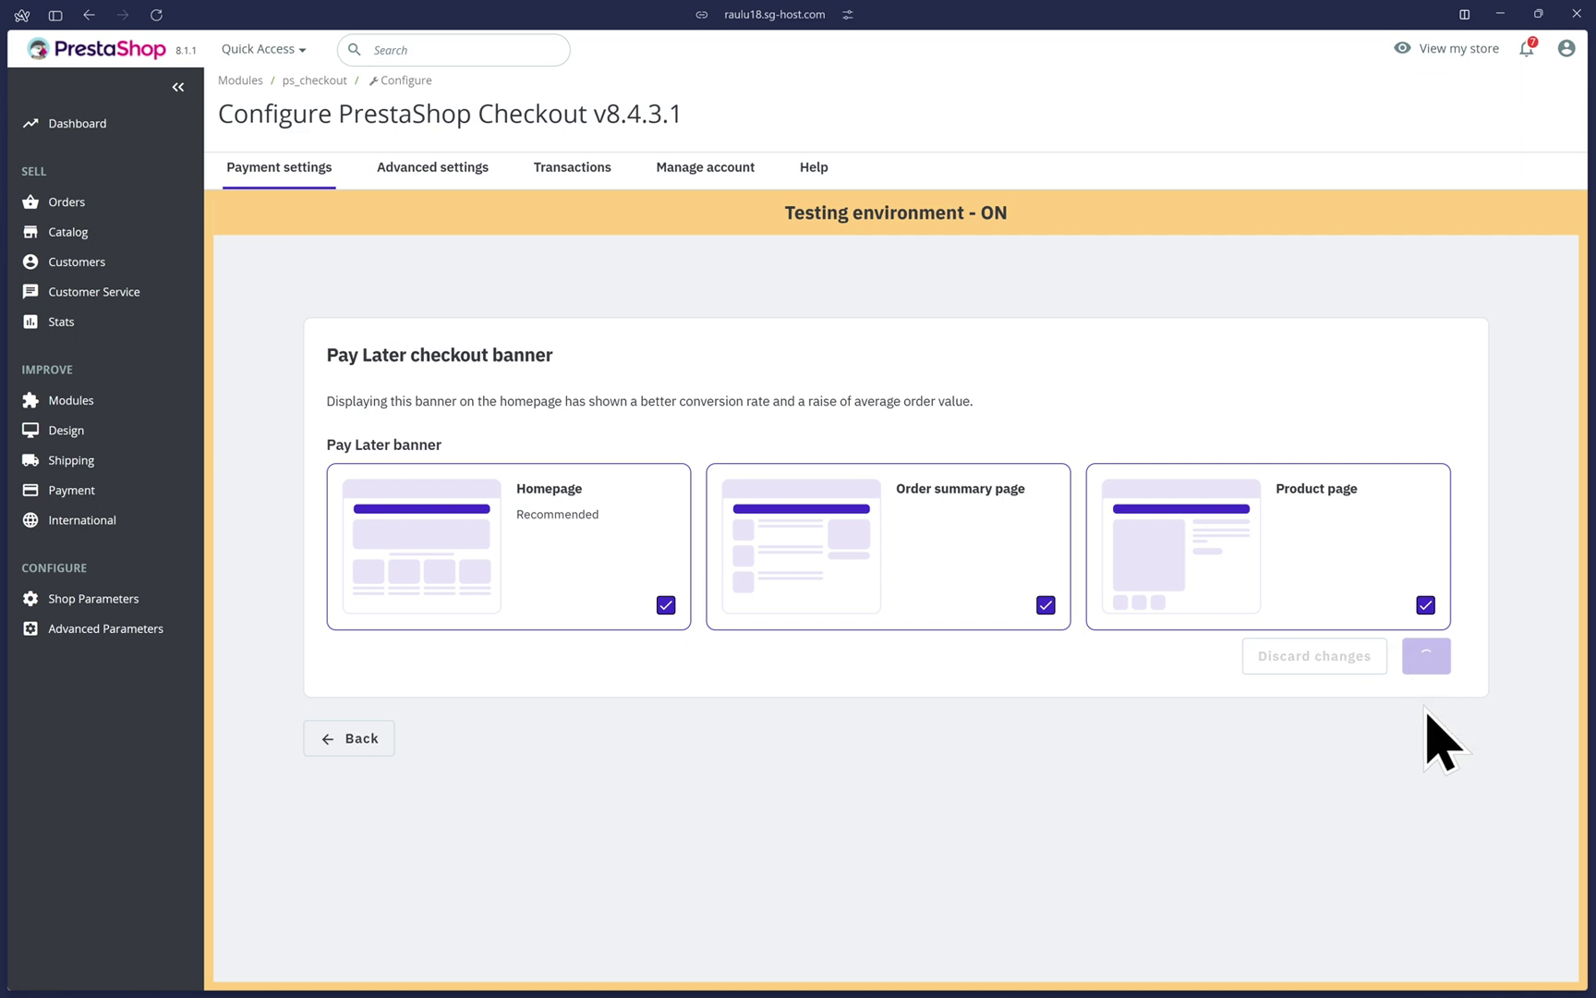
click(349, 738)
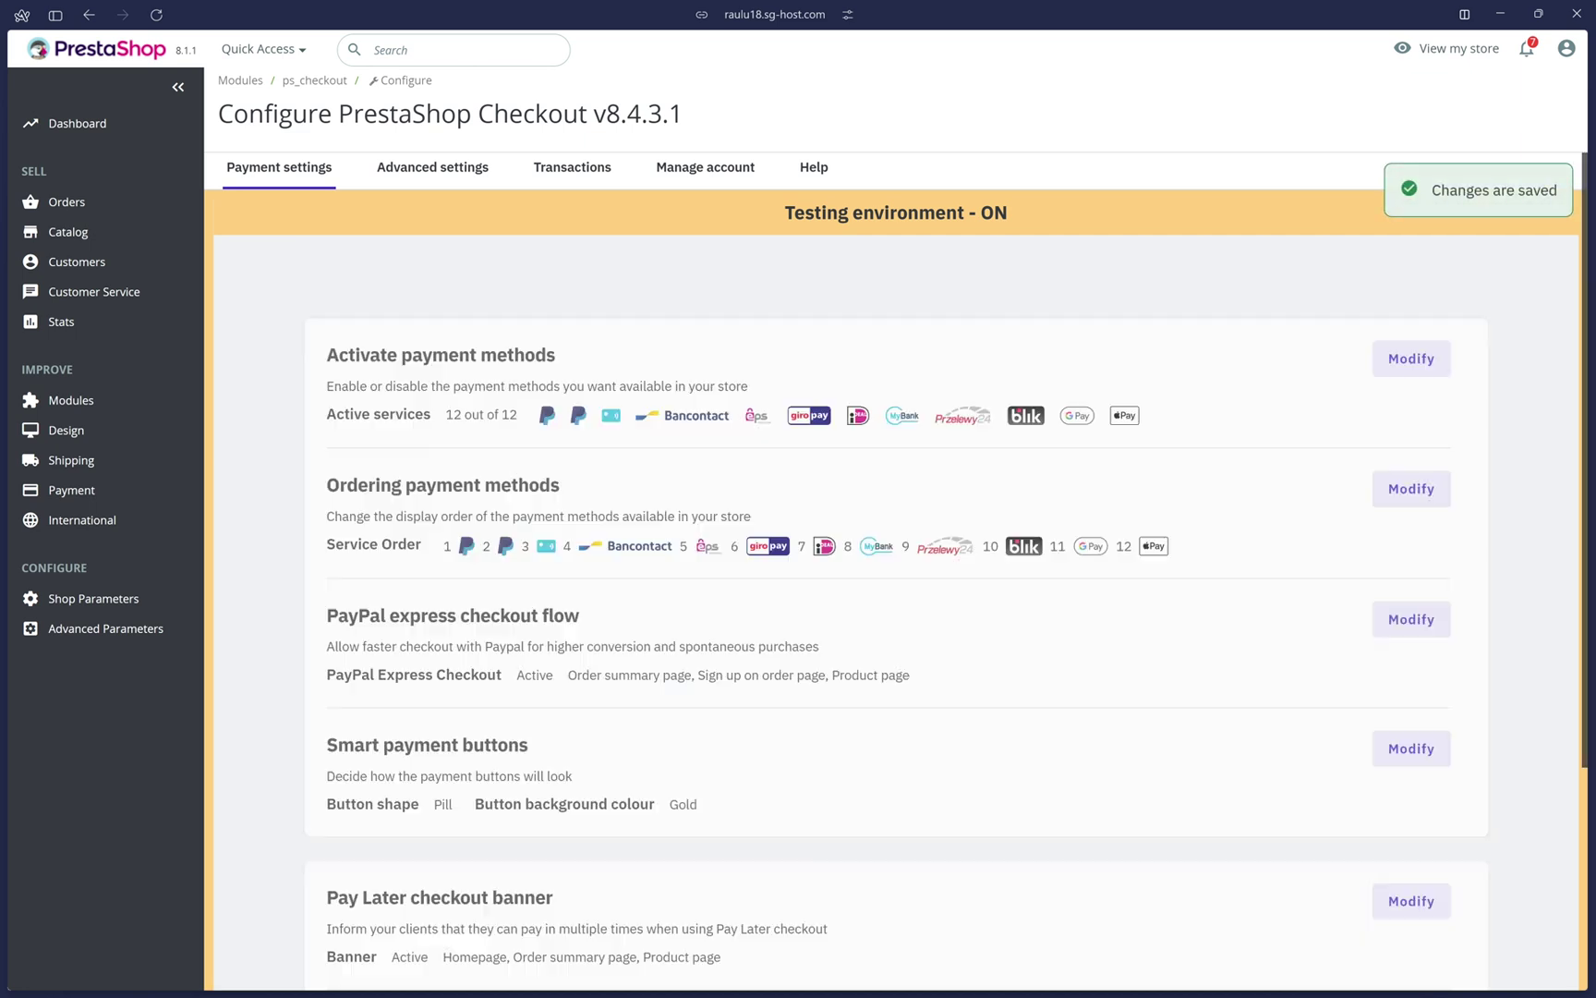
Show the Pay Later message on Order summary and Product pages, and save
scroll(1426, 588, down, 3)
drag(338, 721, 557, 721)
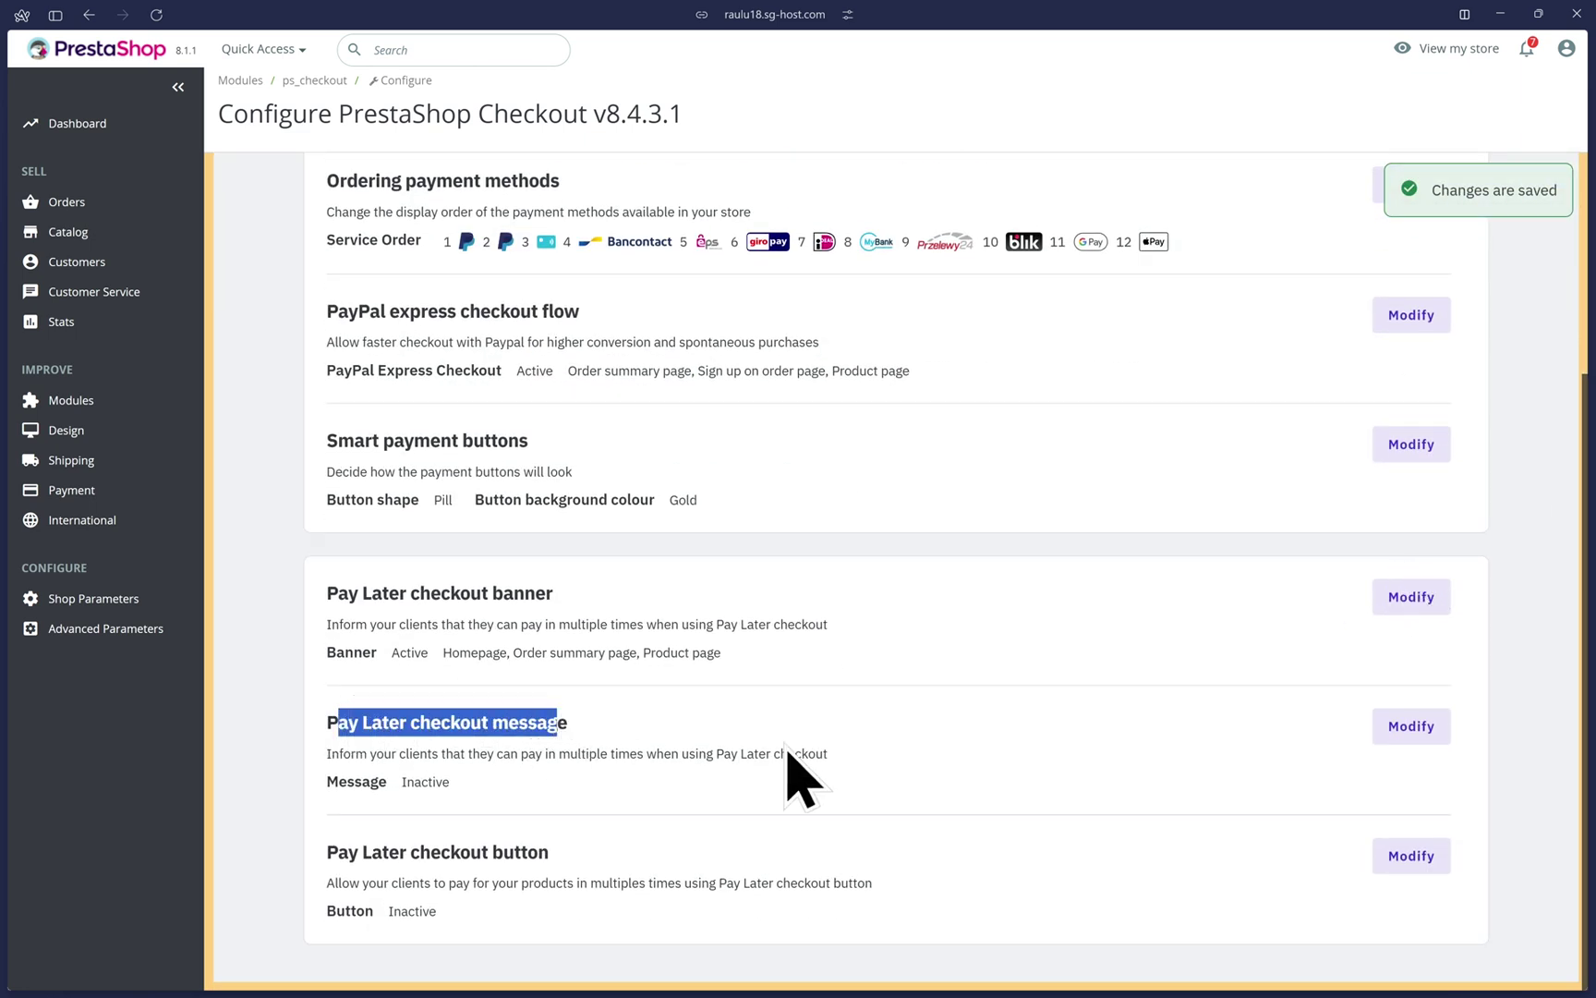
click(1411, 726)
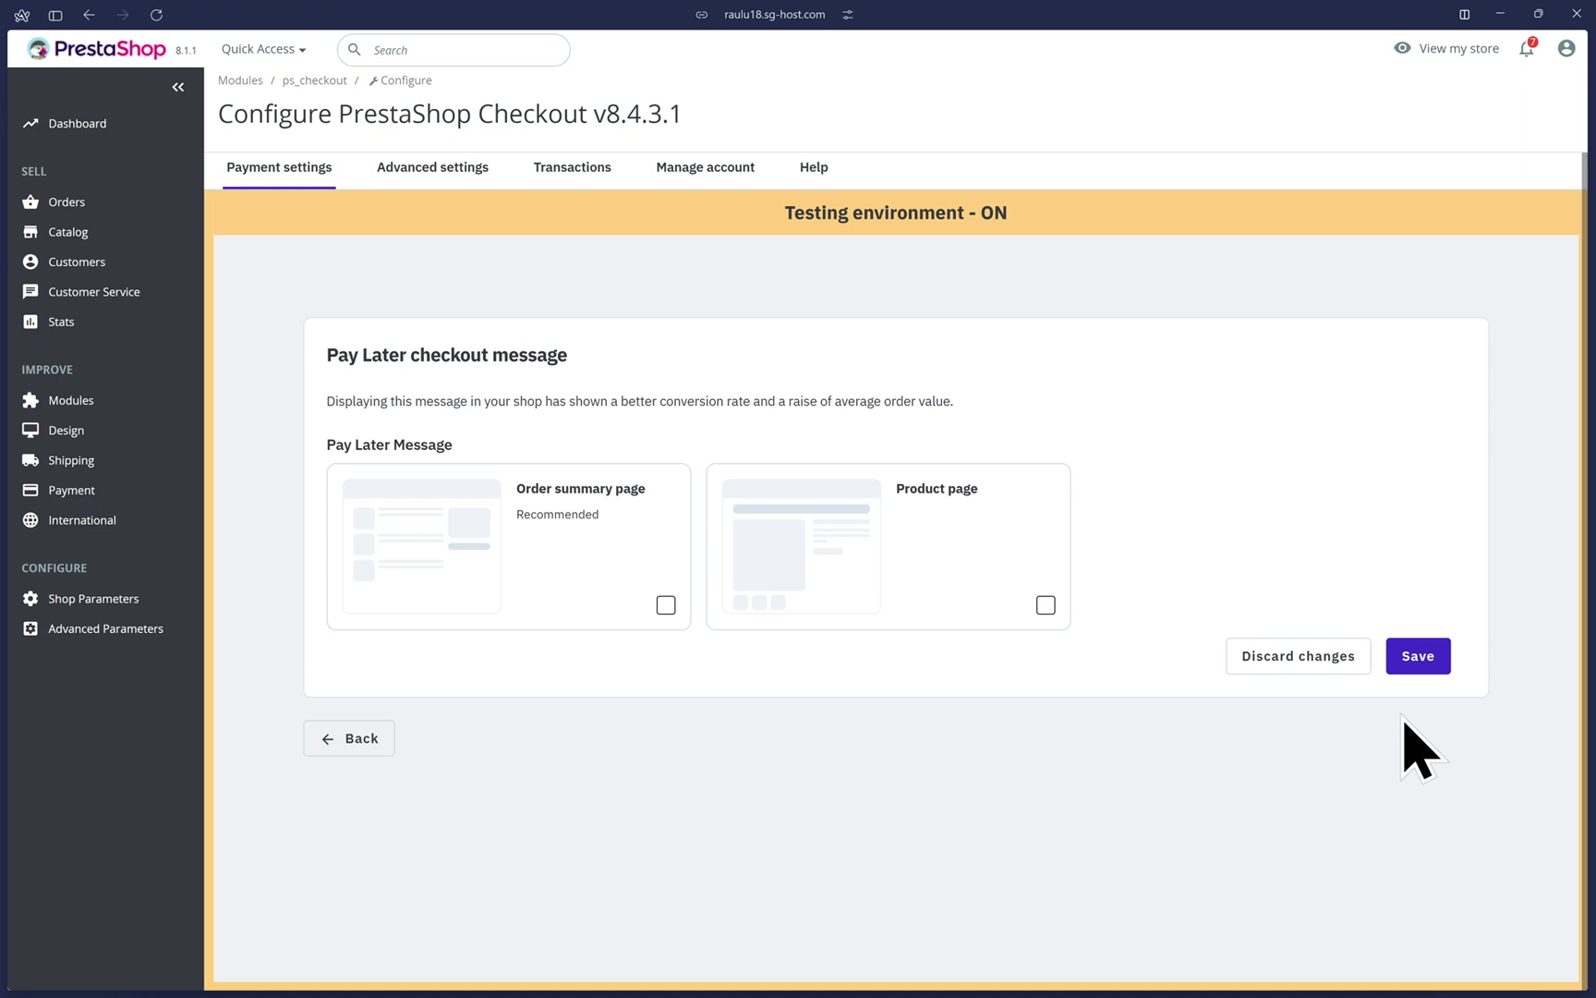
click(665, 606)
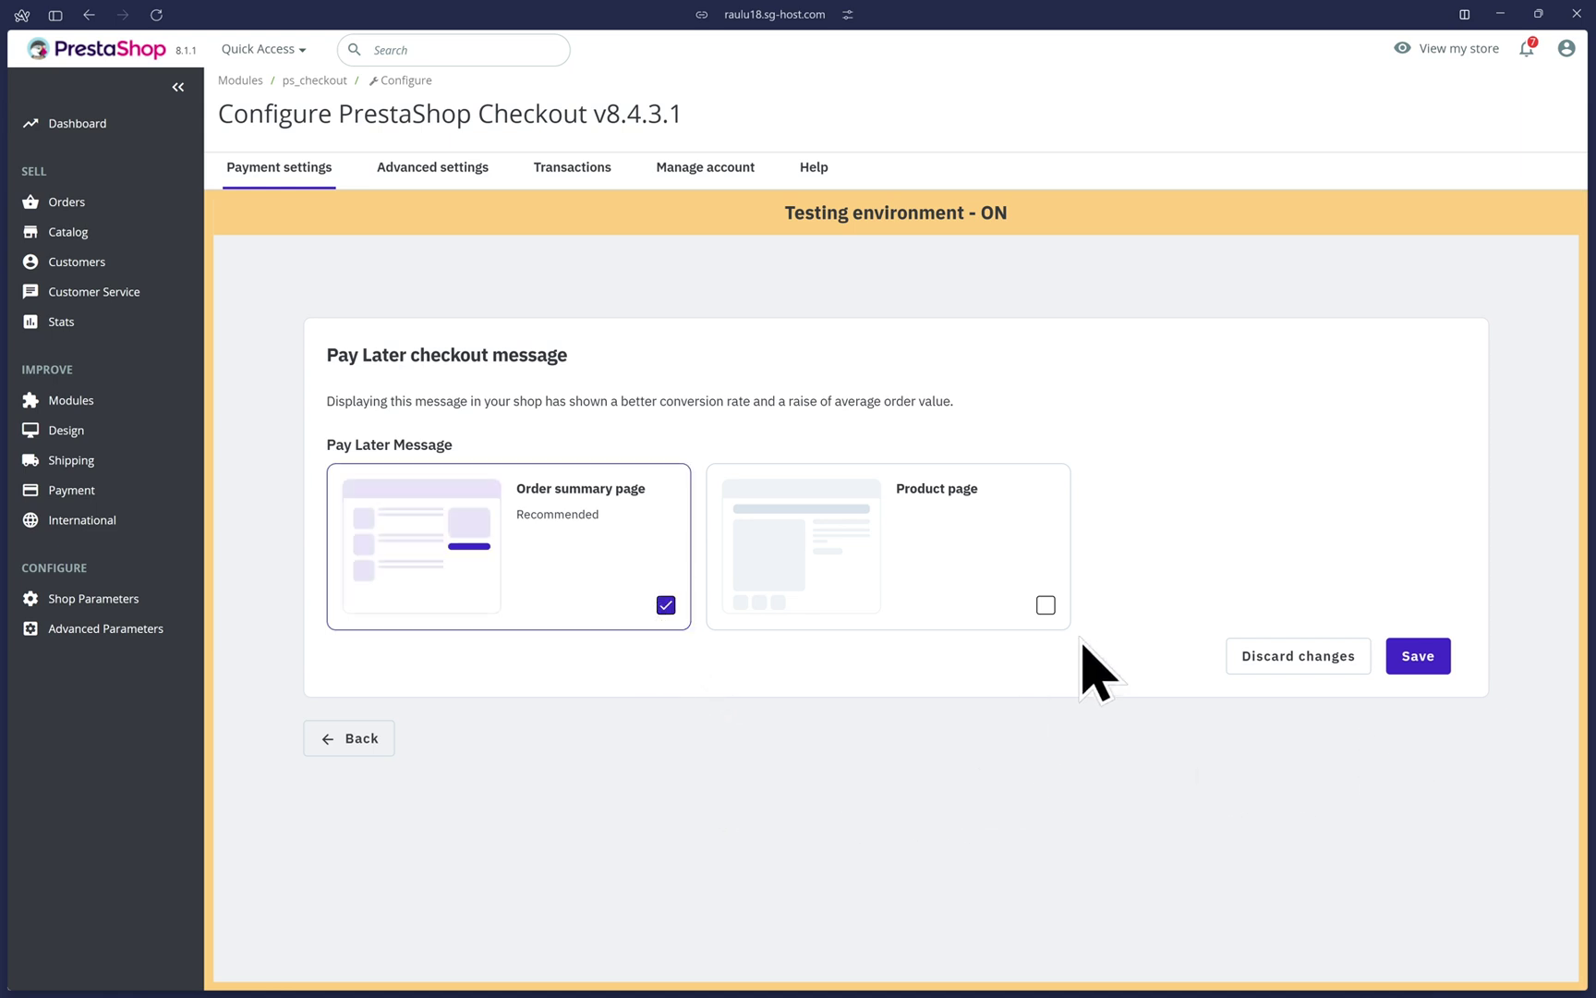
click(1044, 605)
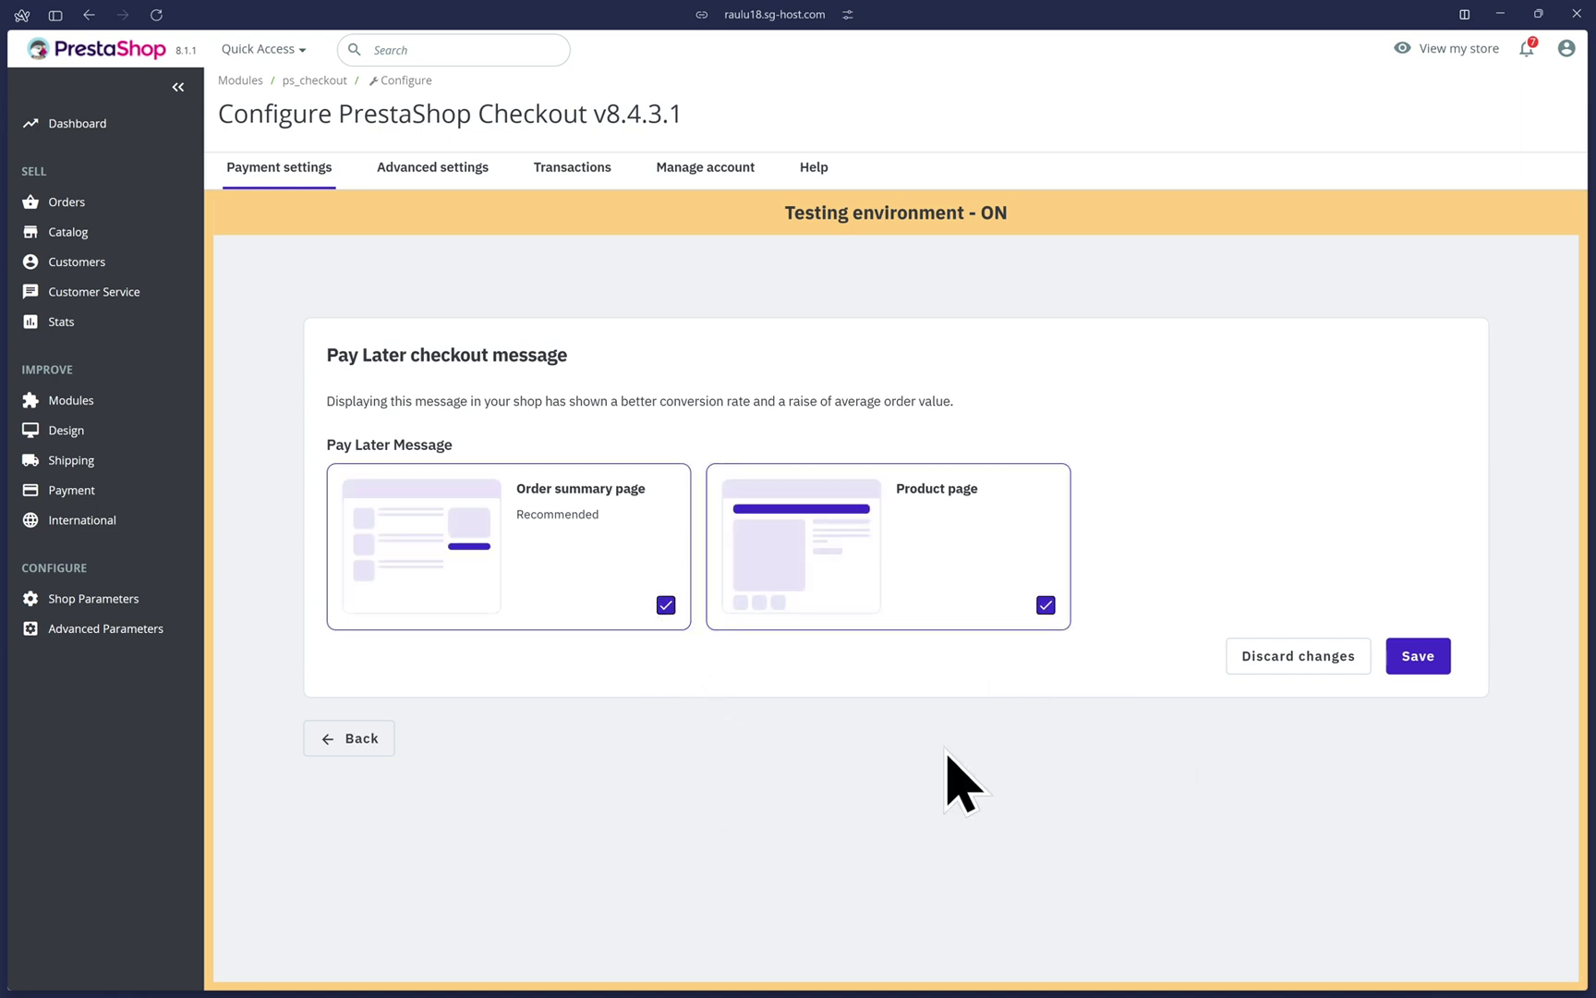
click(1422, 663)
click(380, 744)
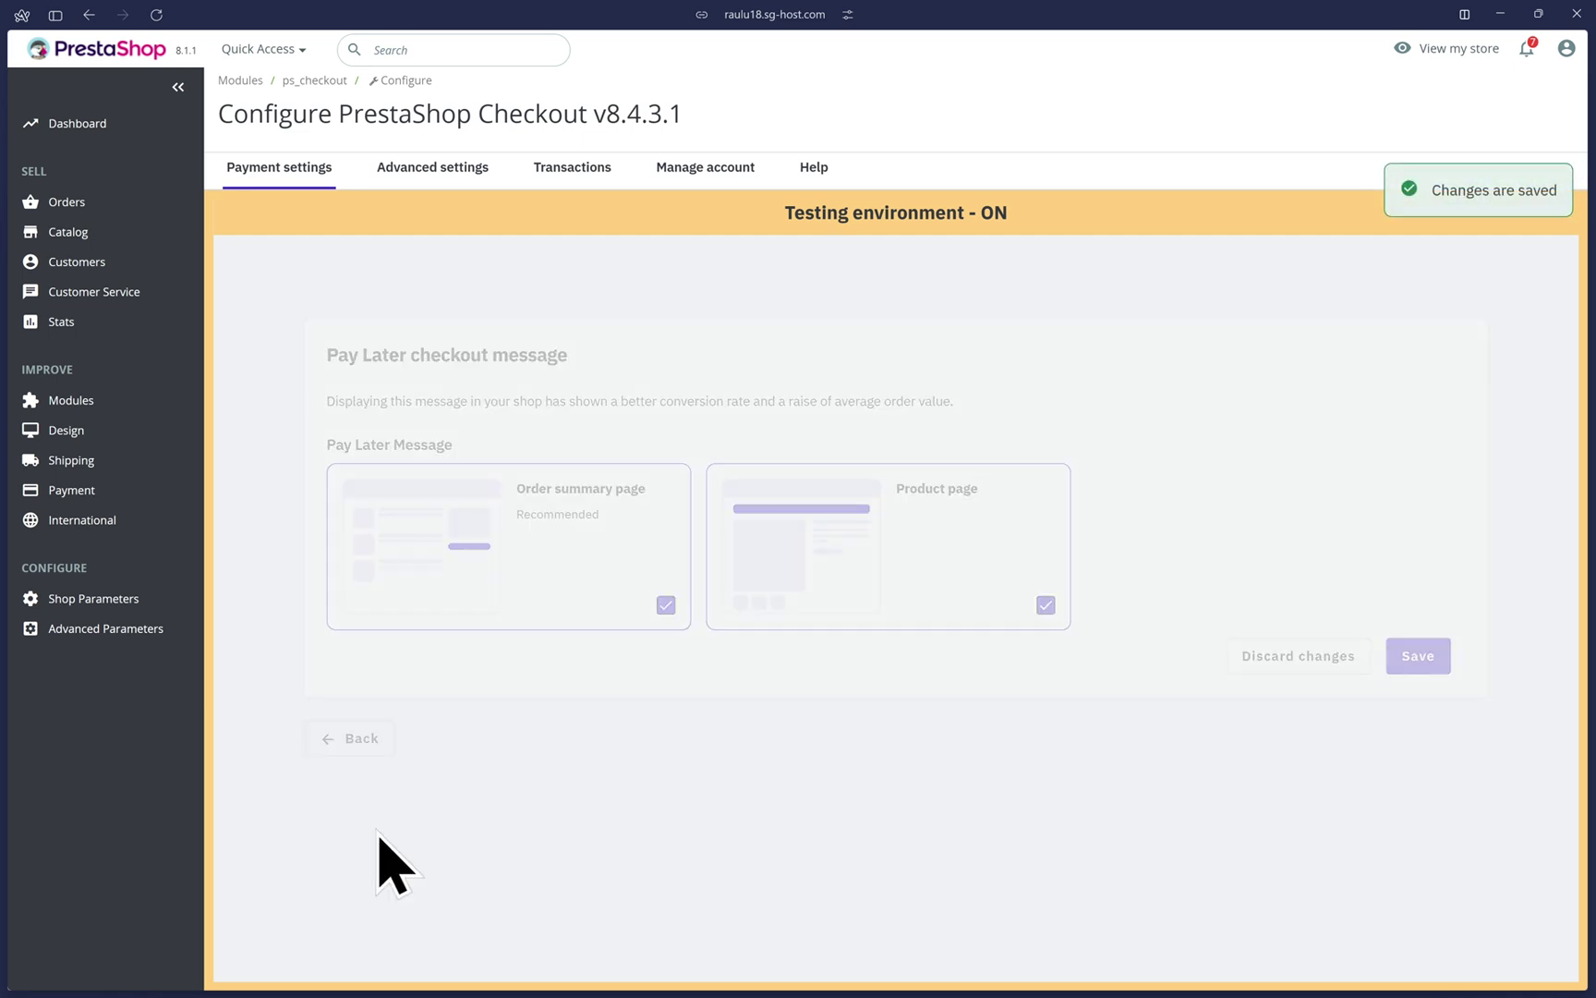
Tick Order summary, Sign up on order and Product page for the Pay Later button, then save
drag(349, 852, 634, 873)
click(634, 872)
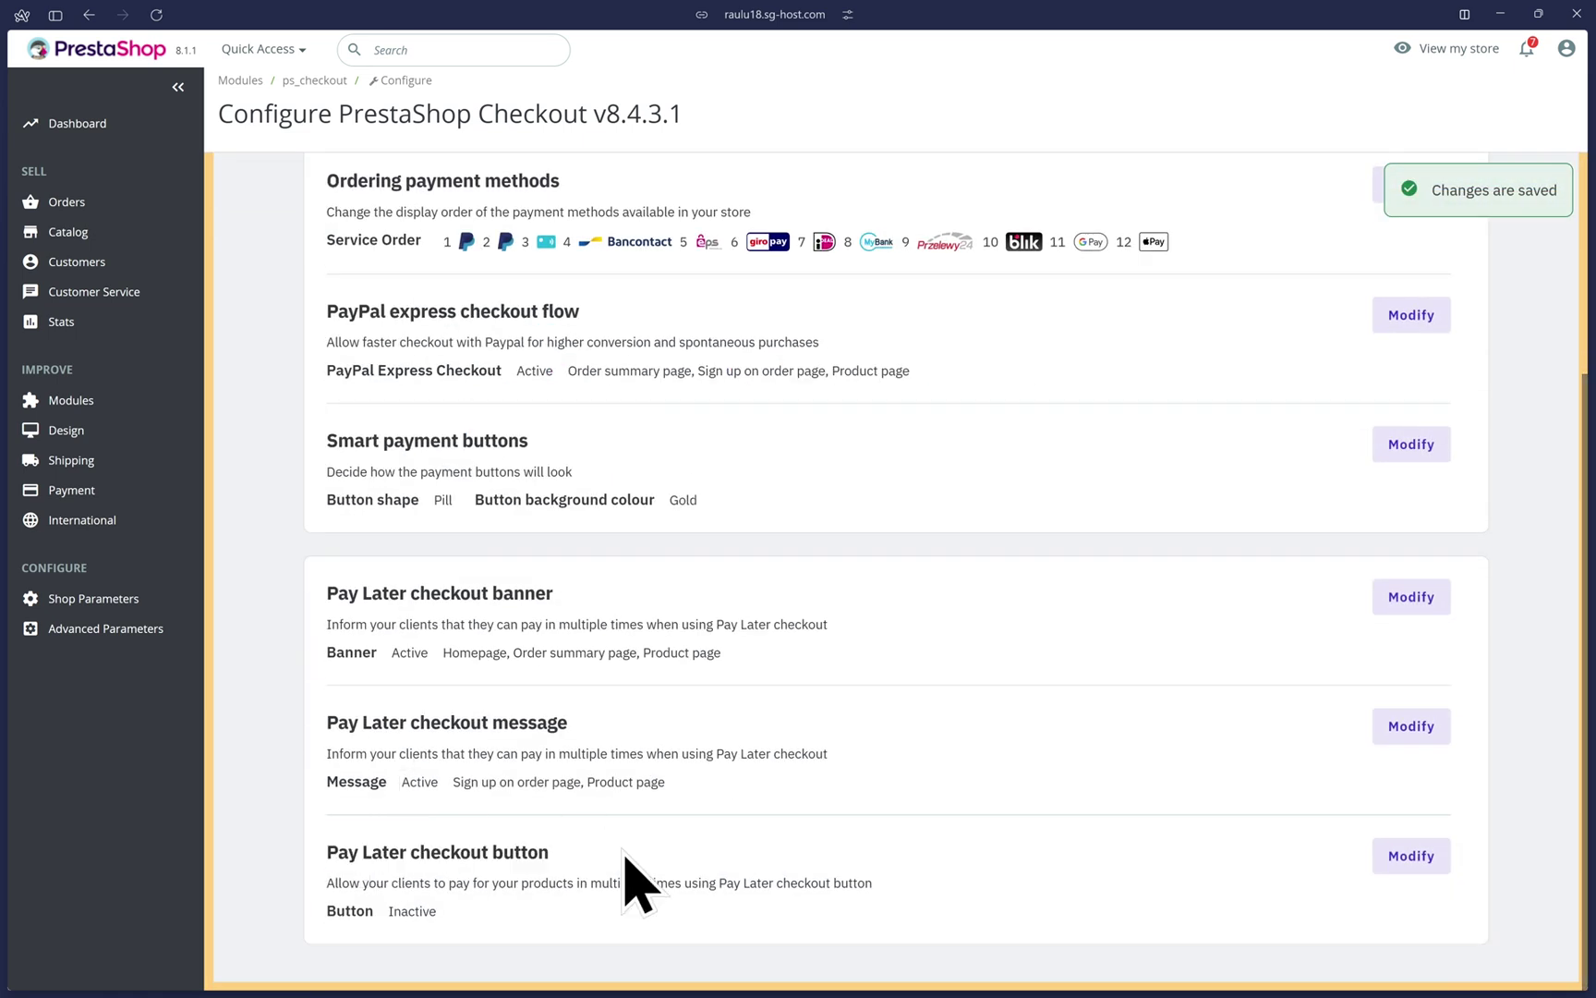
click(1423, 861)
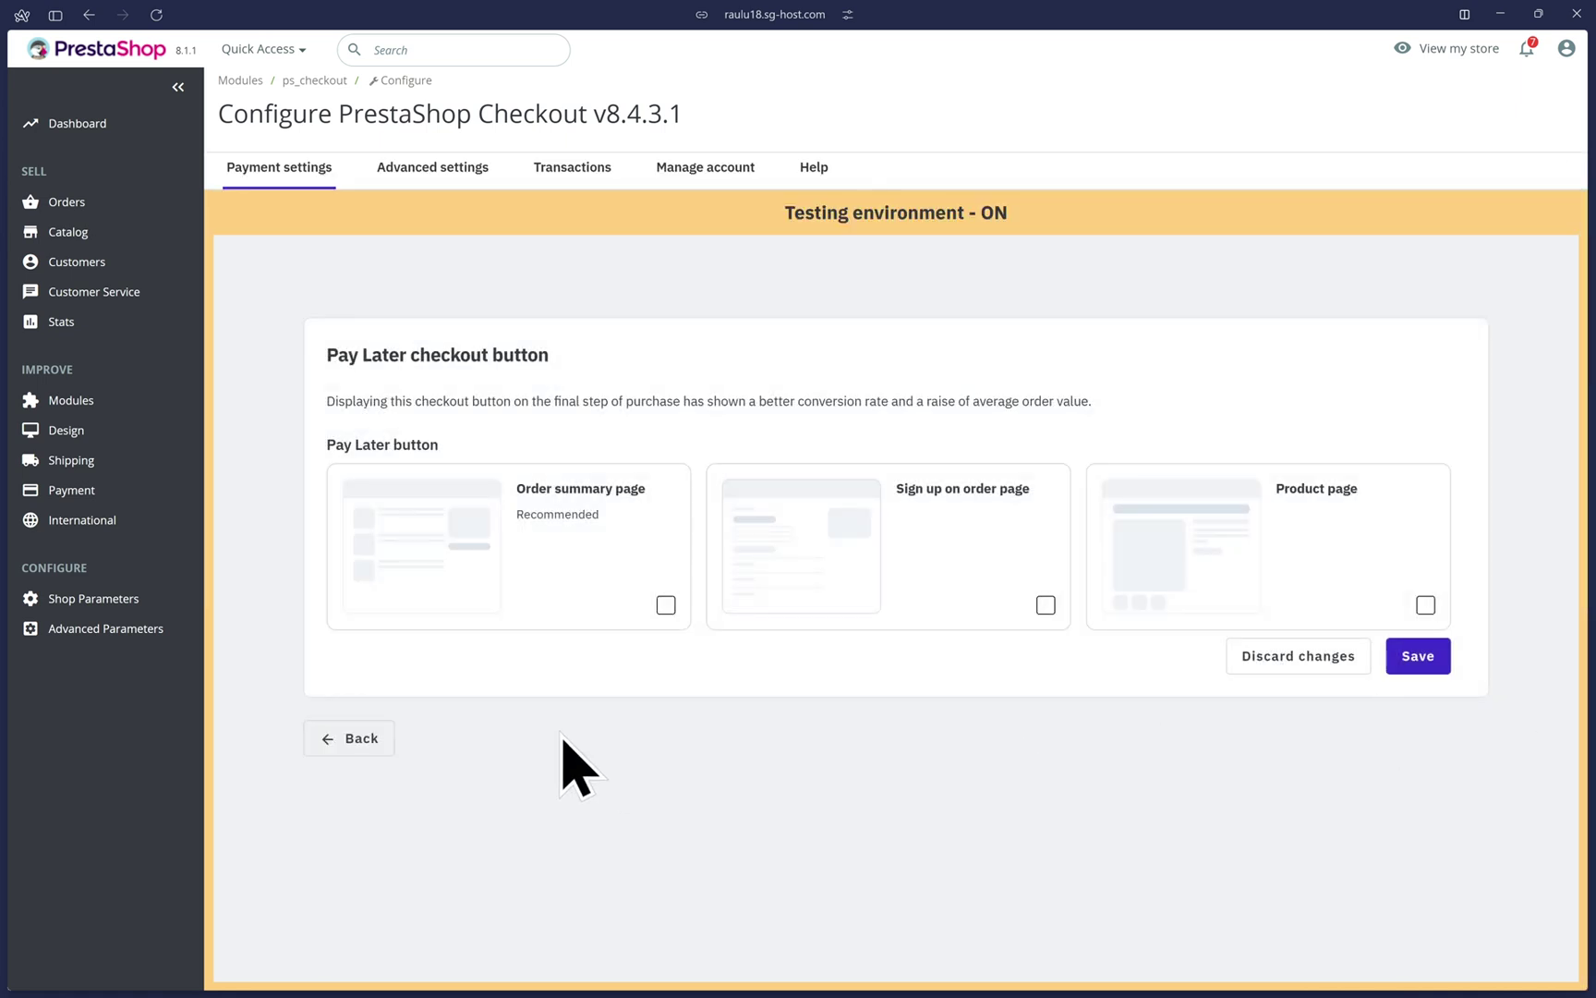
click(665, 606)
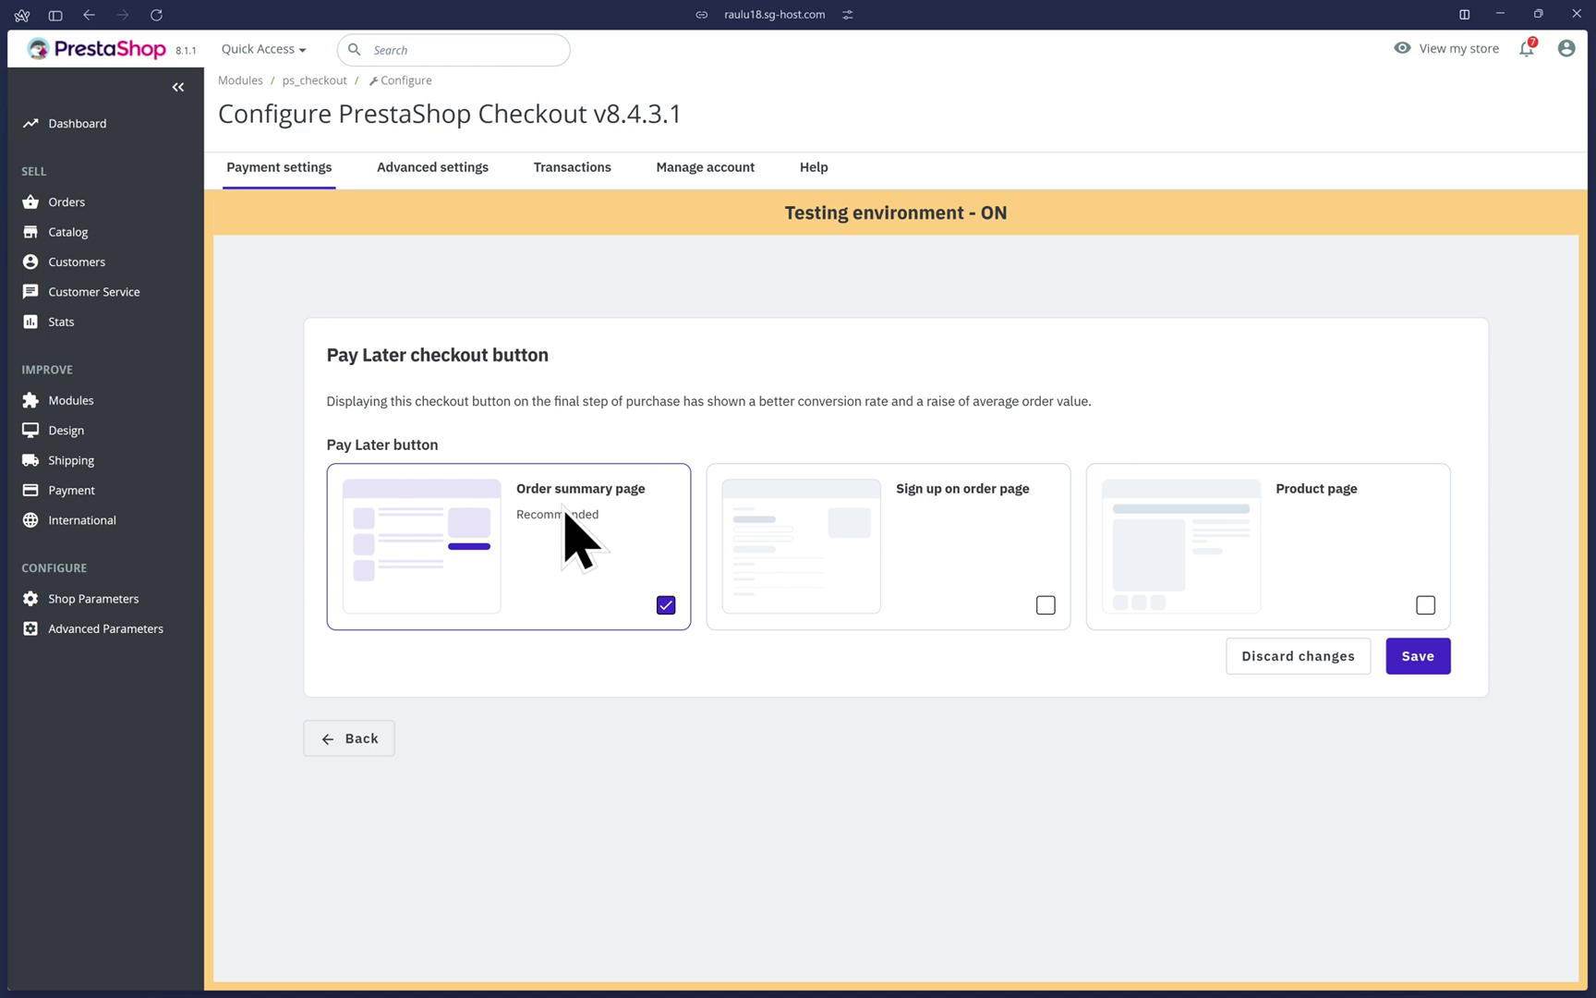
click(1044, 605)
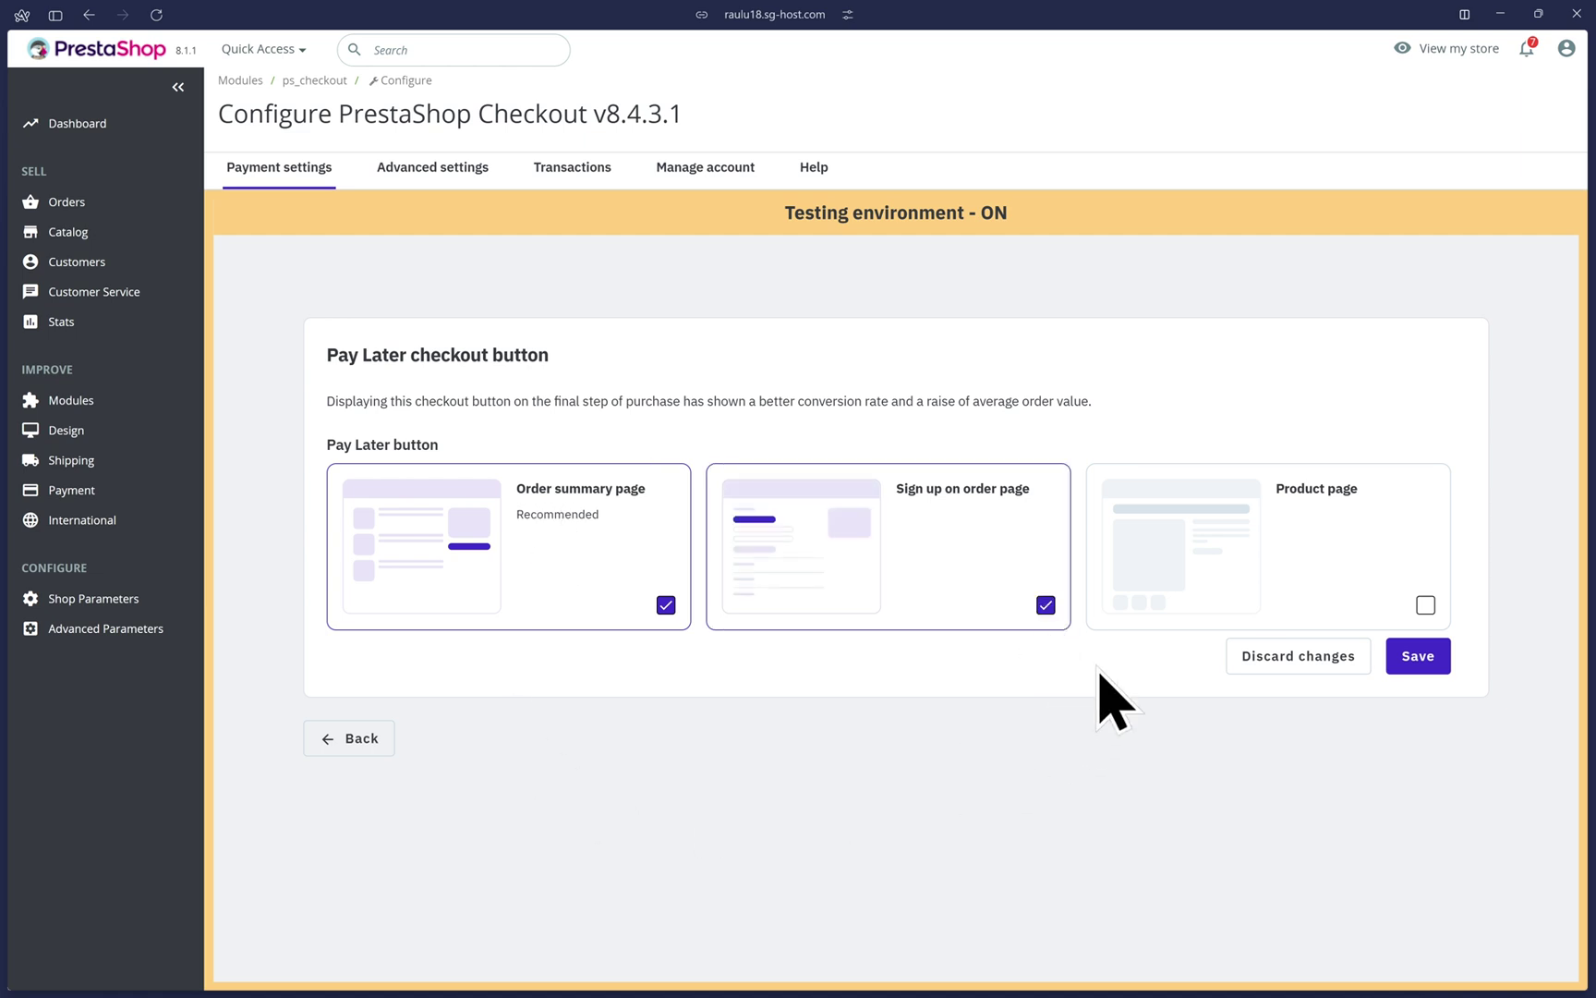
click(1425, 605)
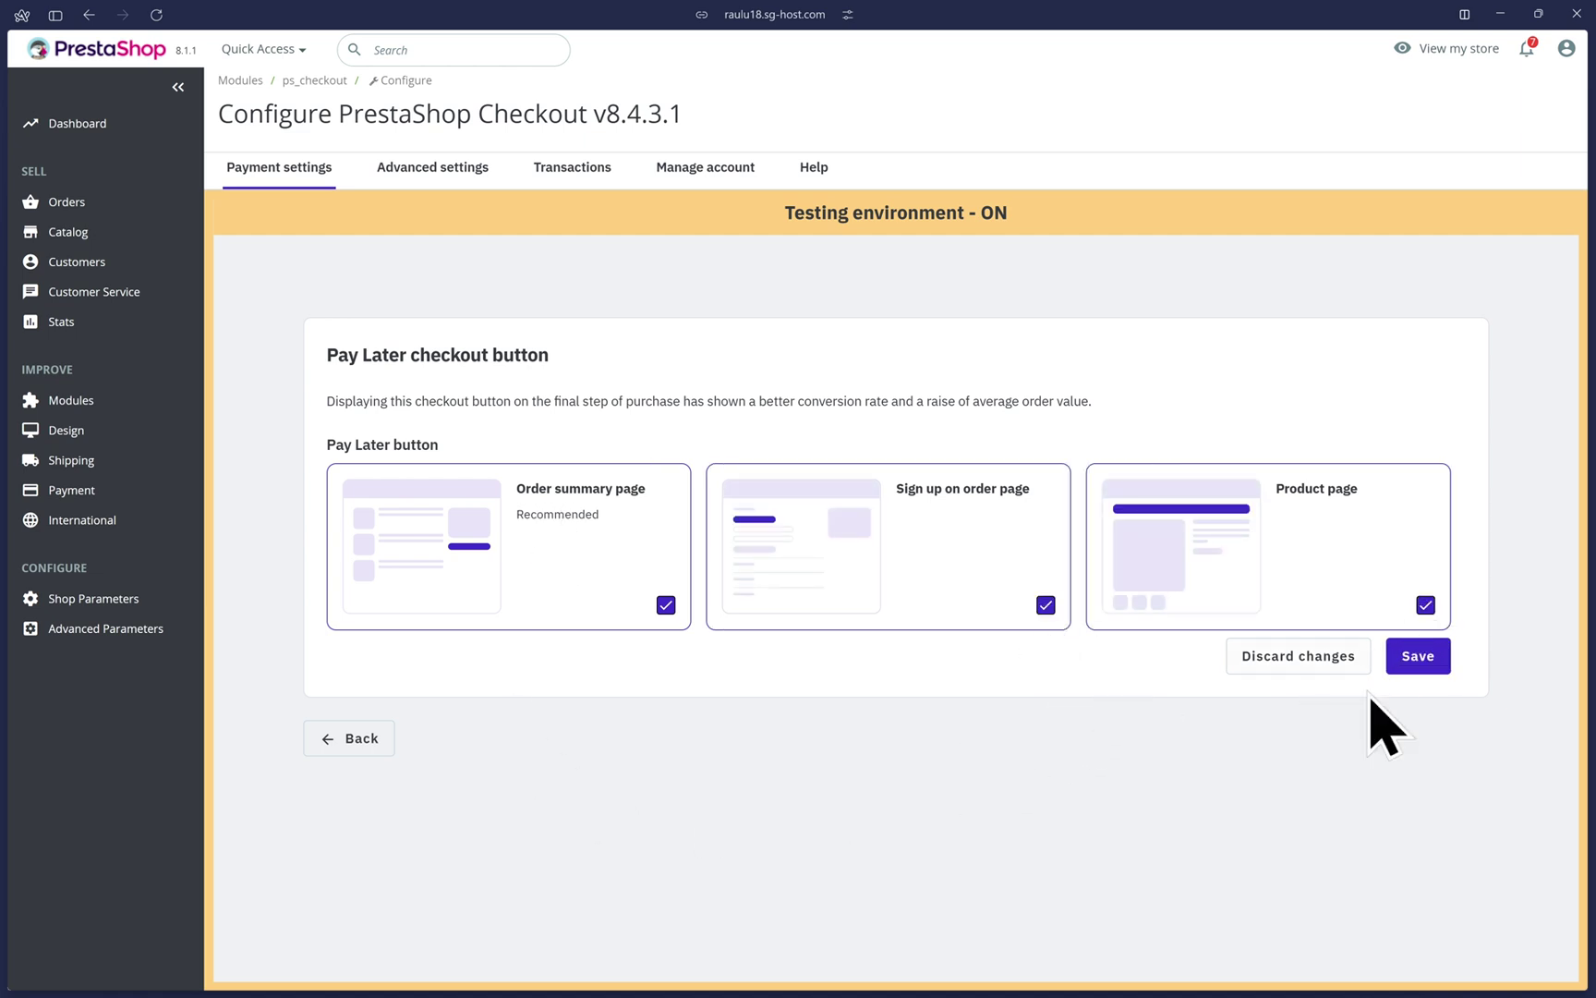
click(1417, 656)
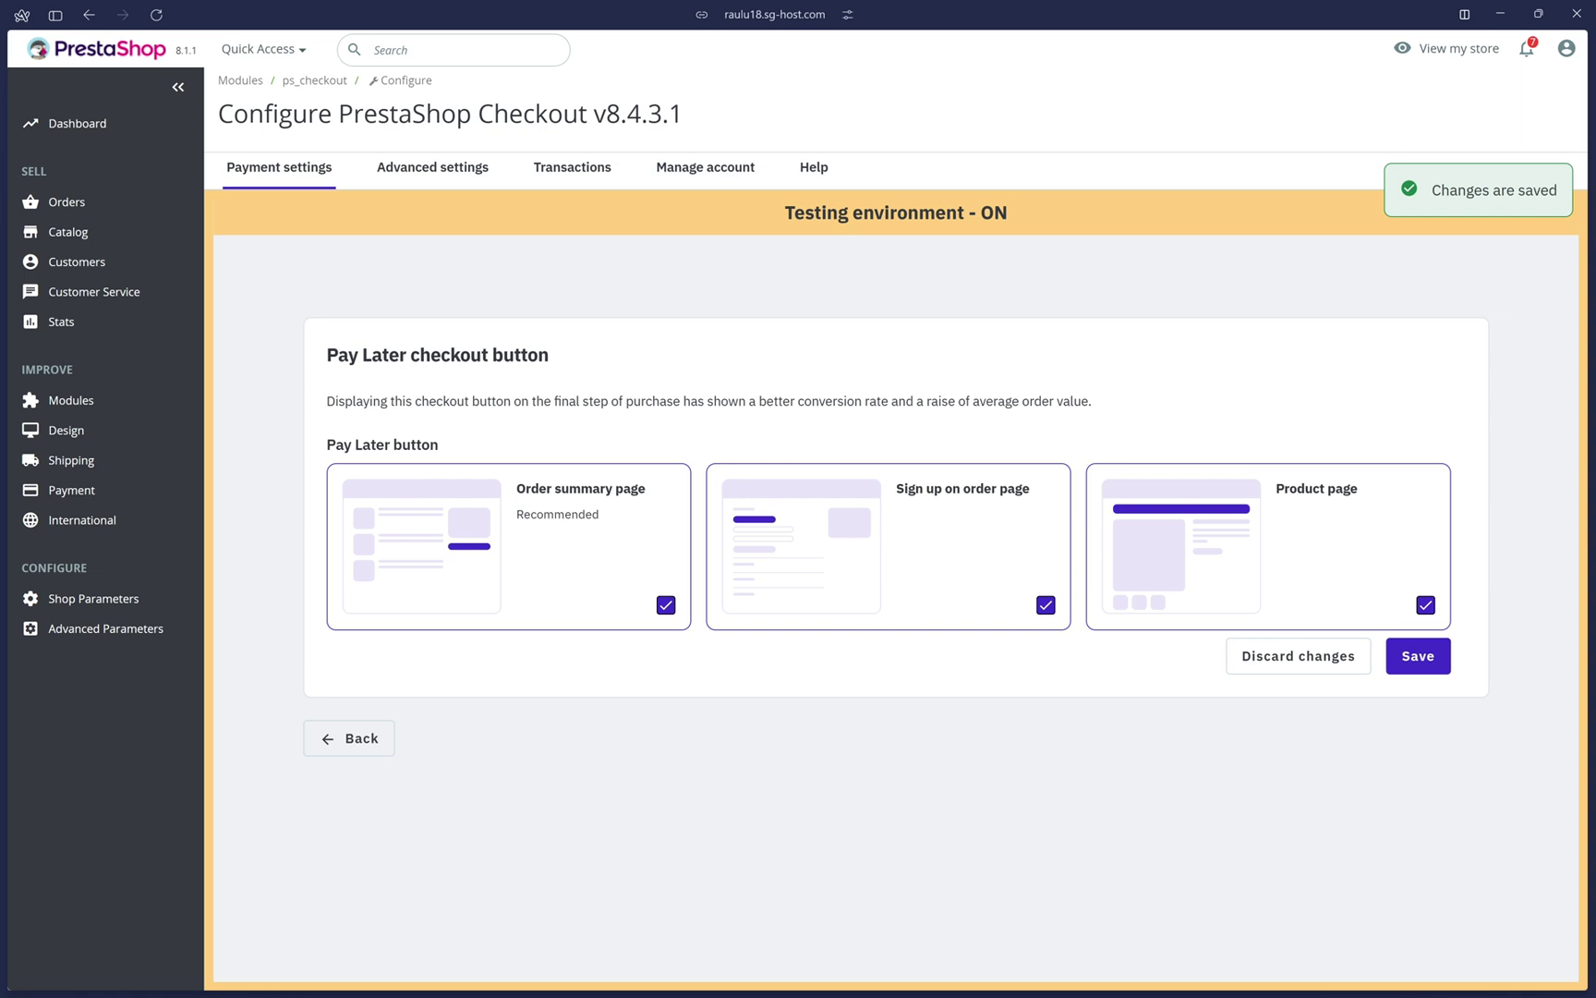
In Advanced settings, check the order status mapping, leaving Pending as Waiting for payment
click(434, 175)
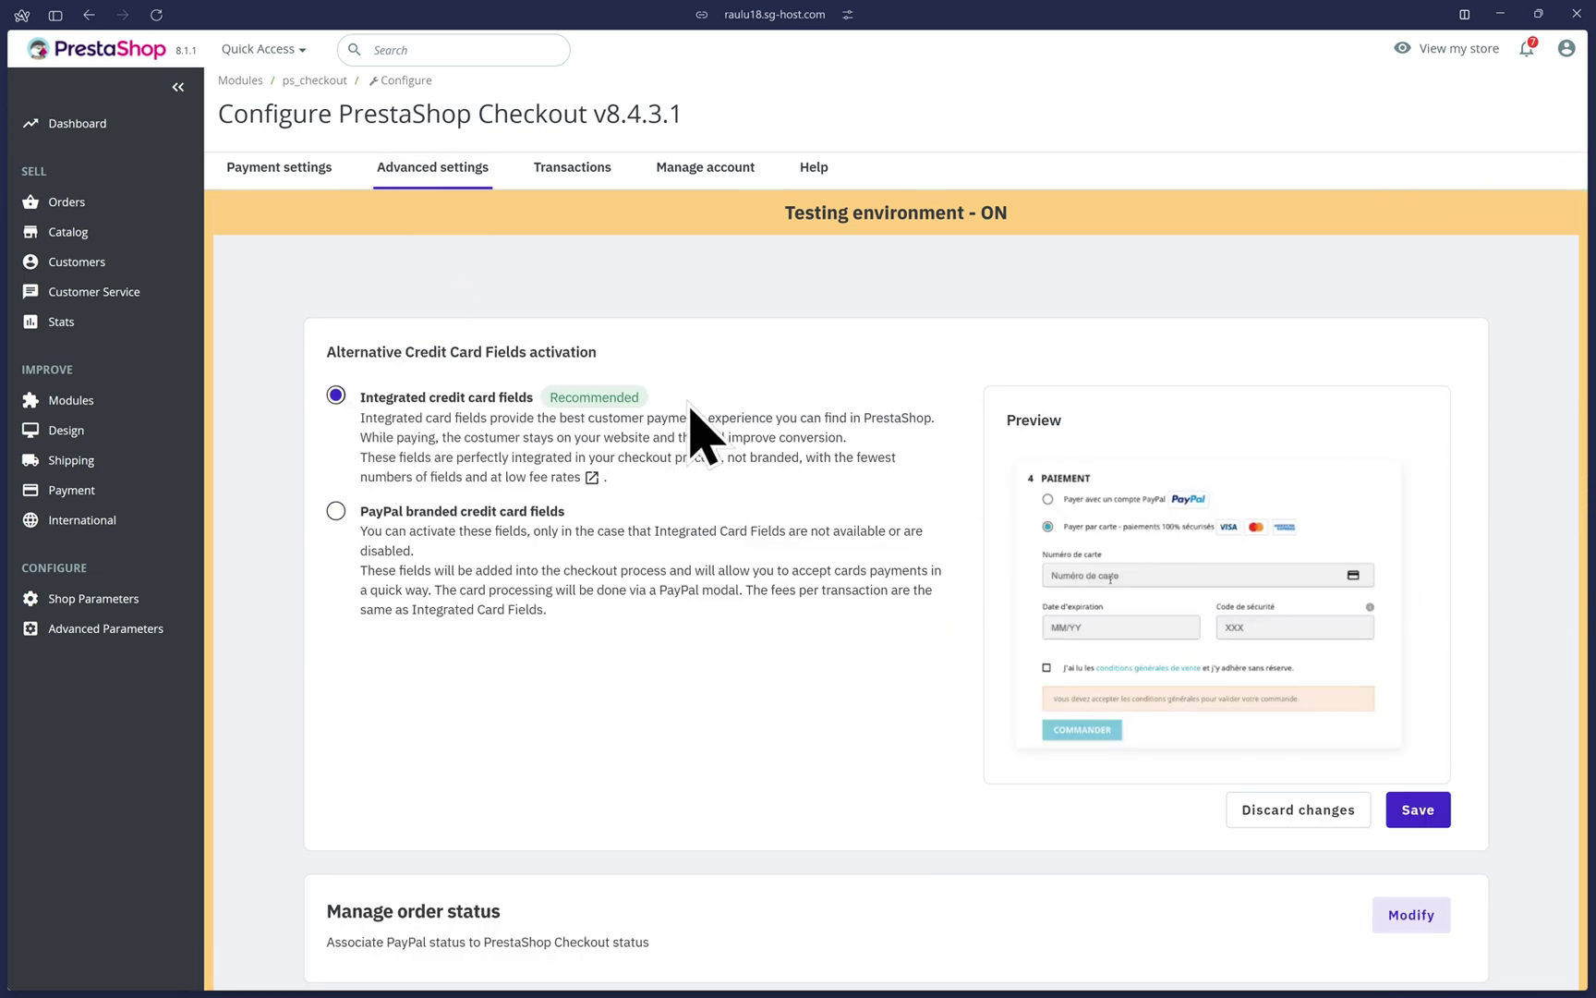
scroll(1559, 396, down, 6)
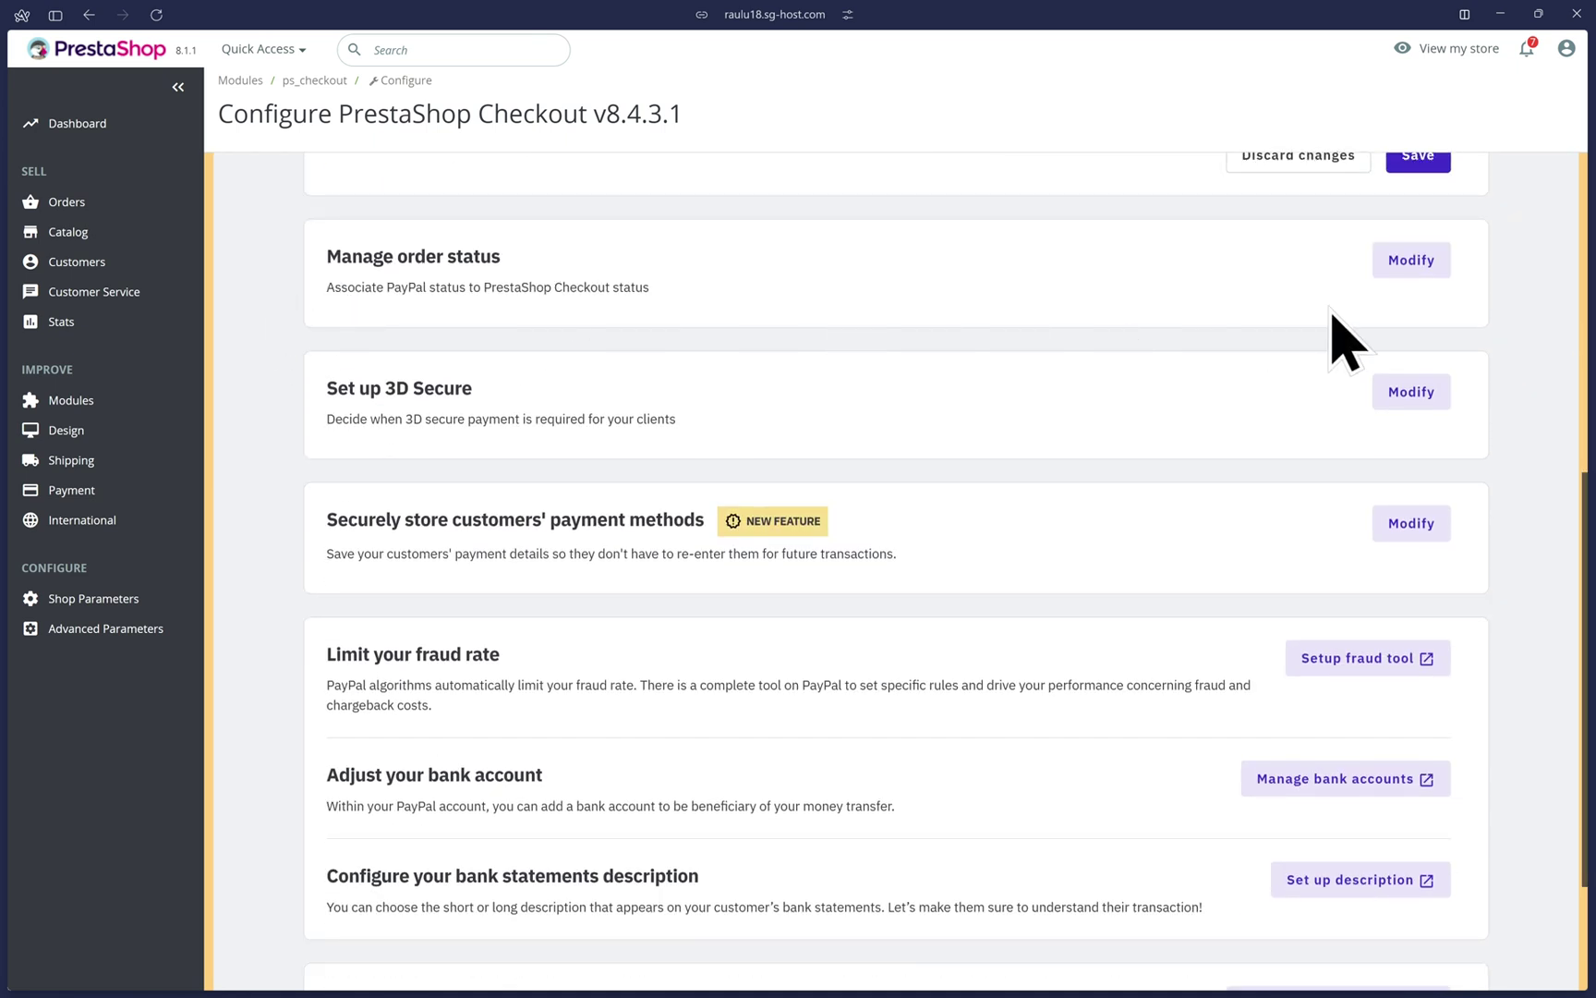
click(1397, 261)
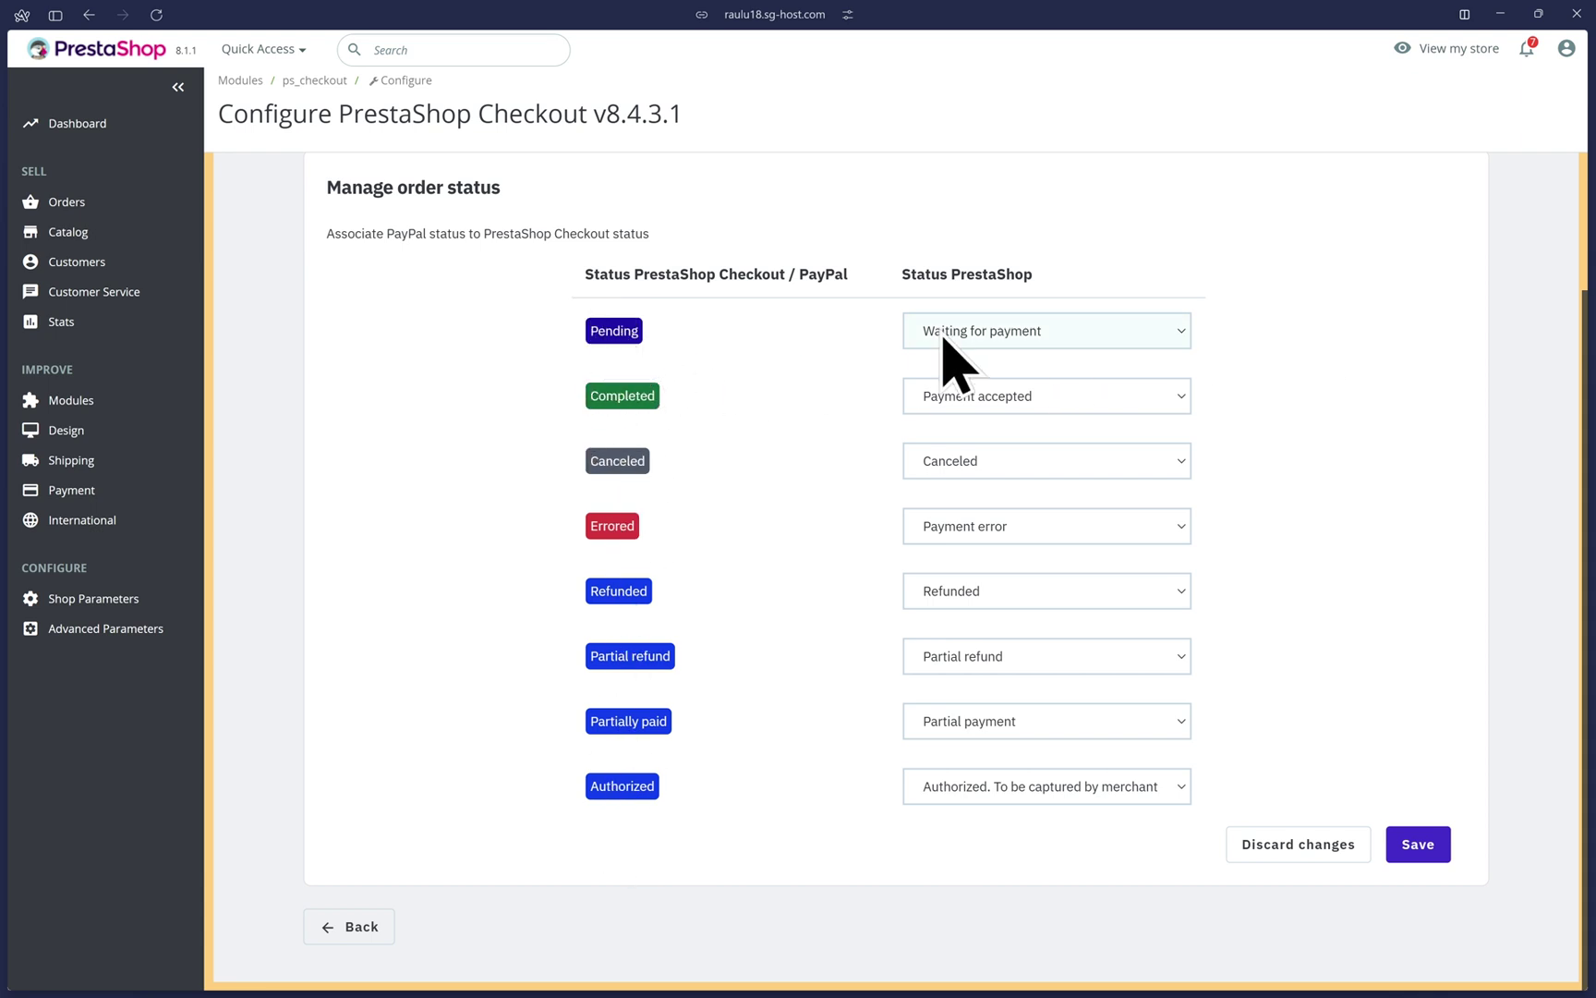
click(1035, 333)
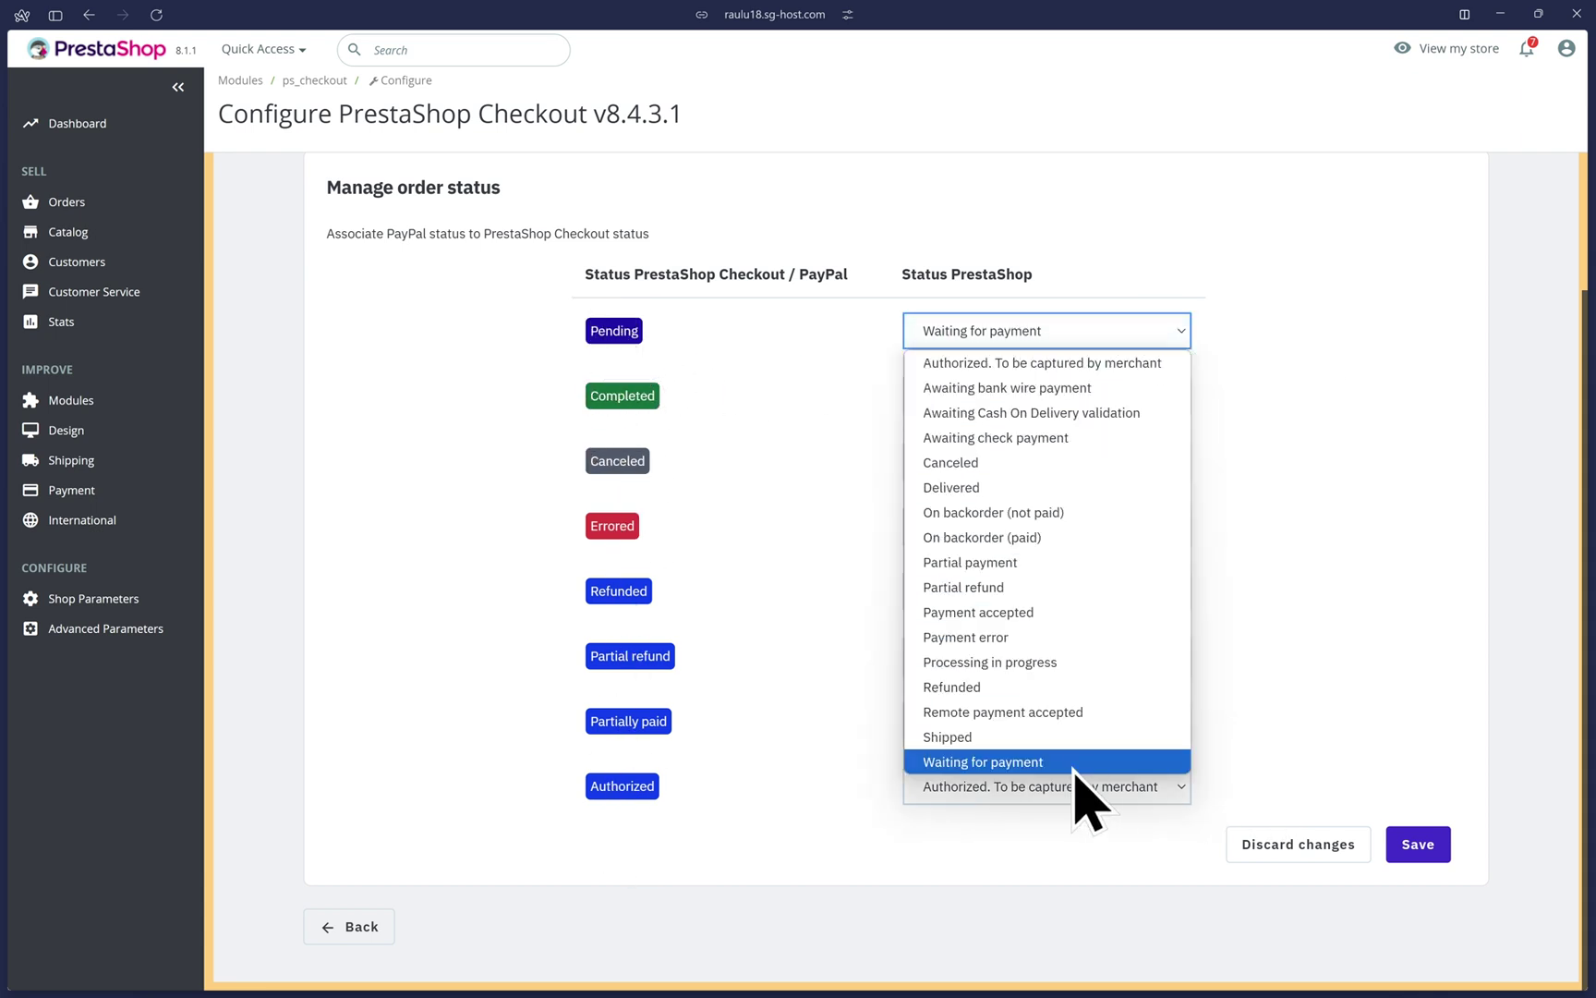
click(929, 233)
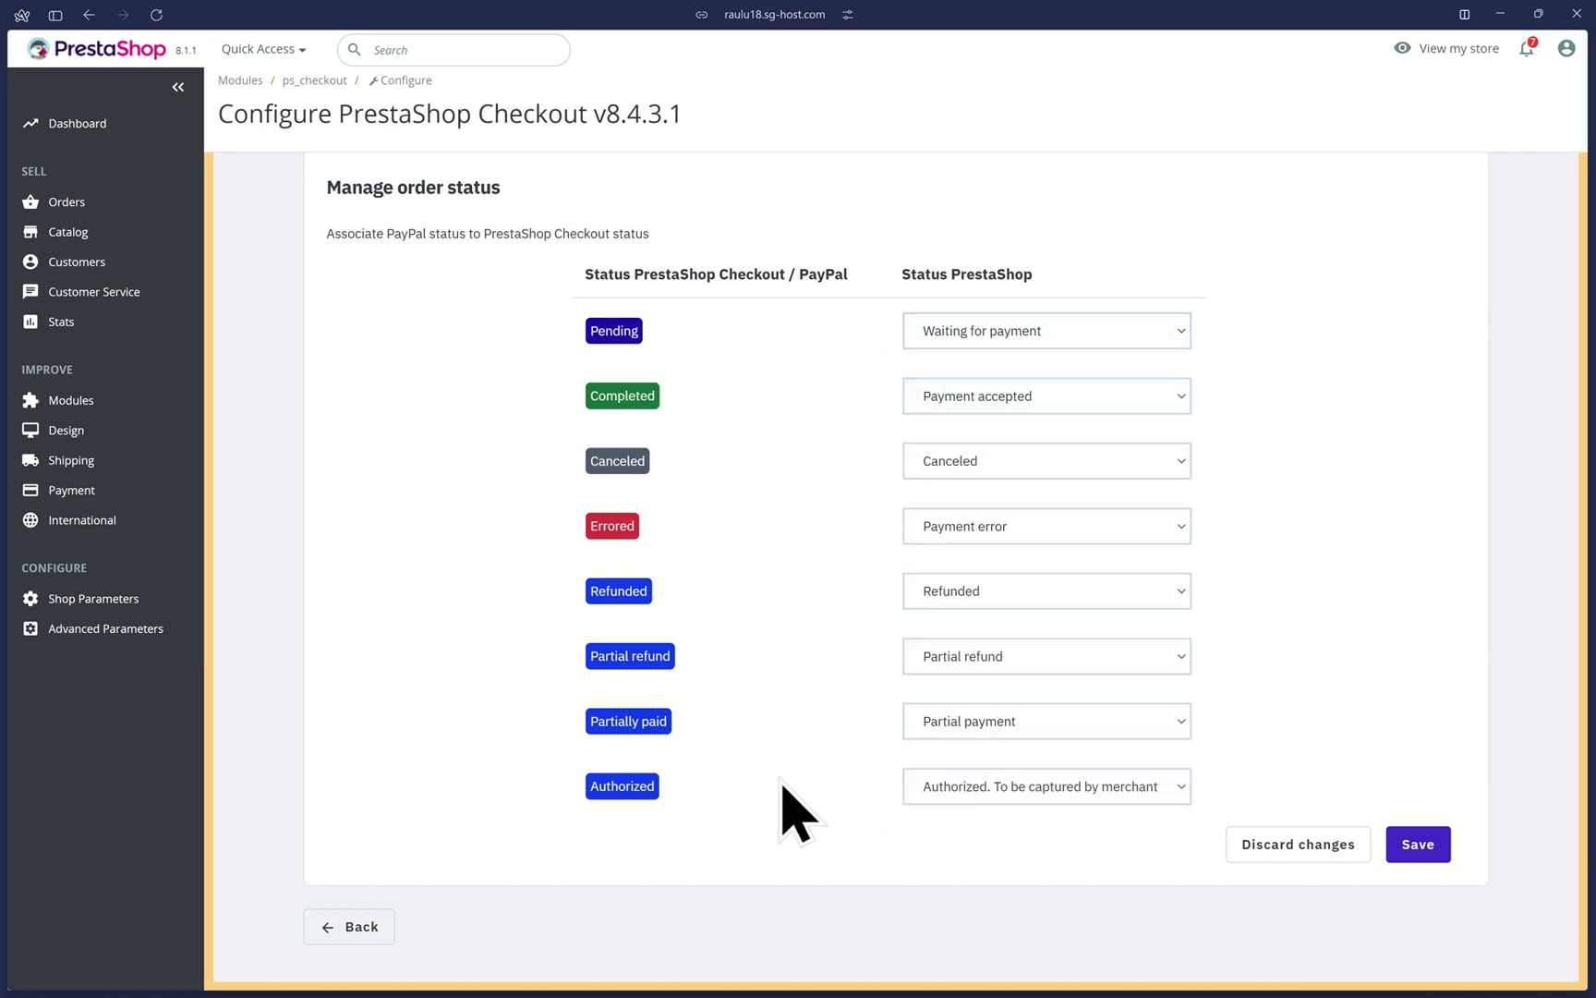
click(356, 927)
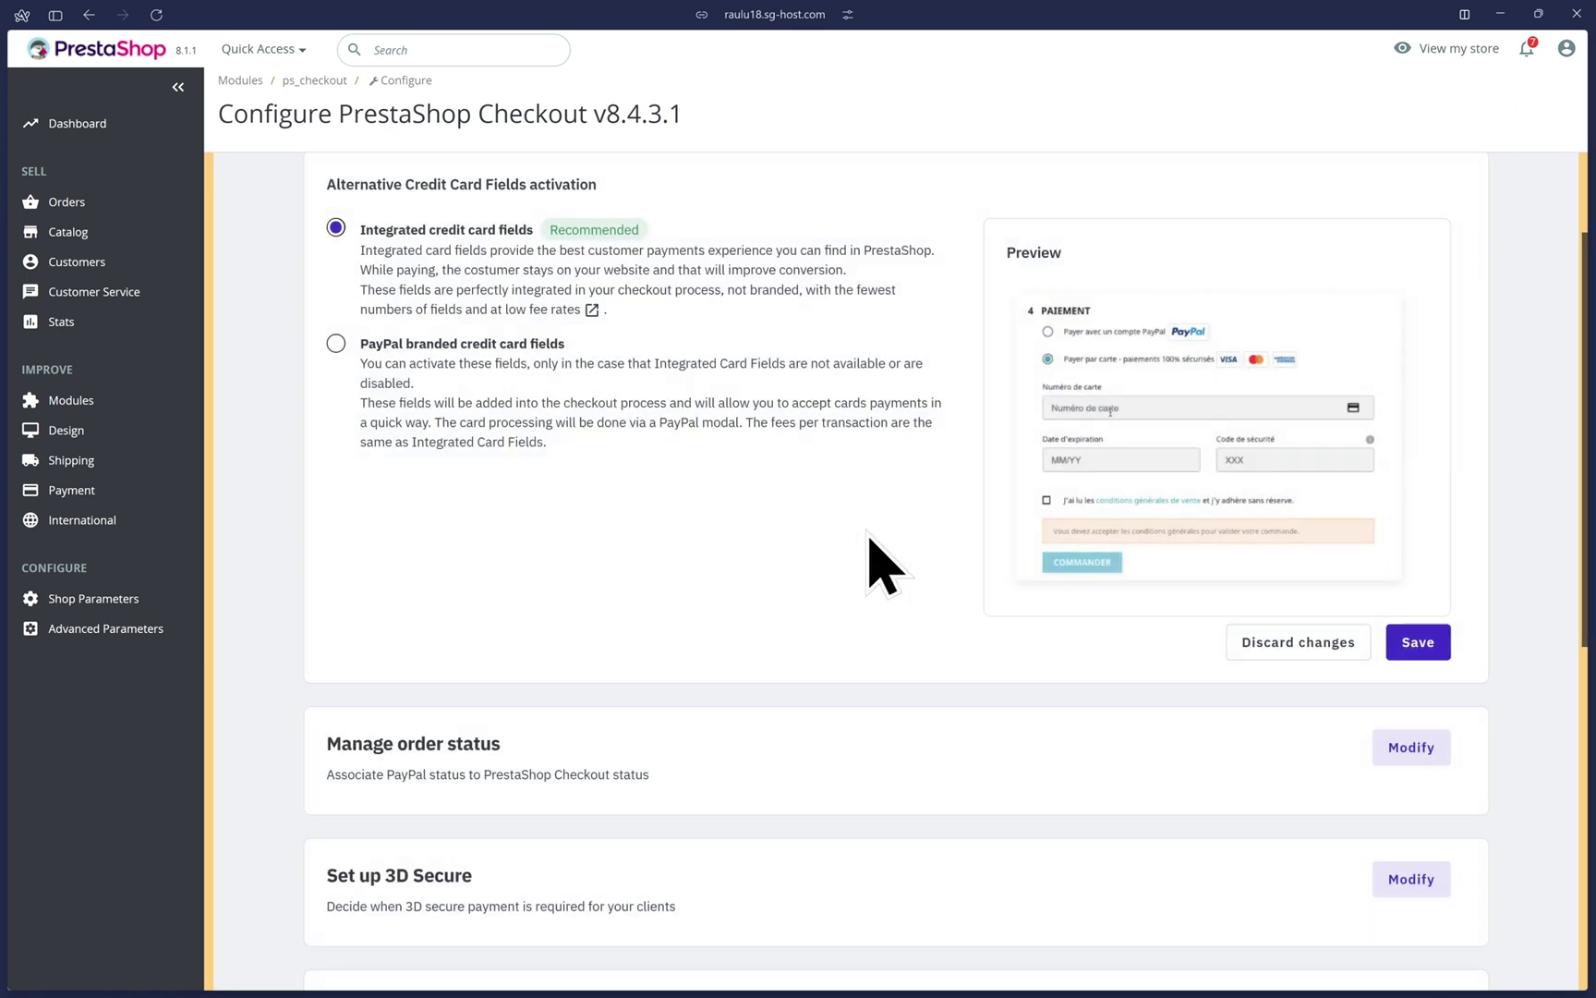
scroll(869, 538, down, 3)
drag(347, 596, 485, 599)
click(488, 601)
click(1385, 599)
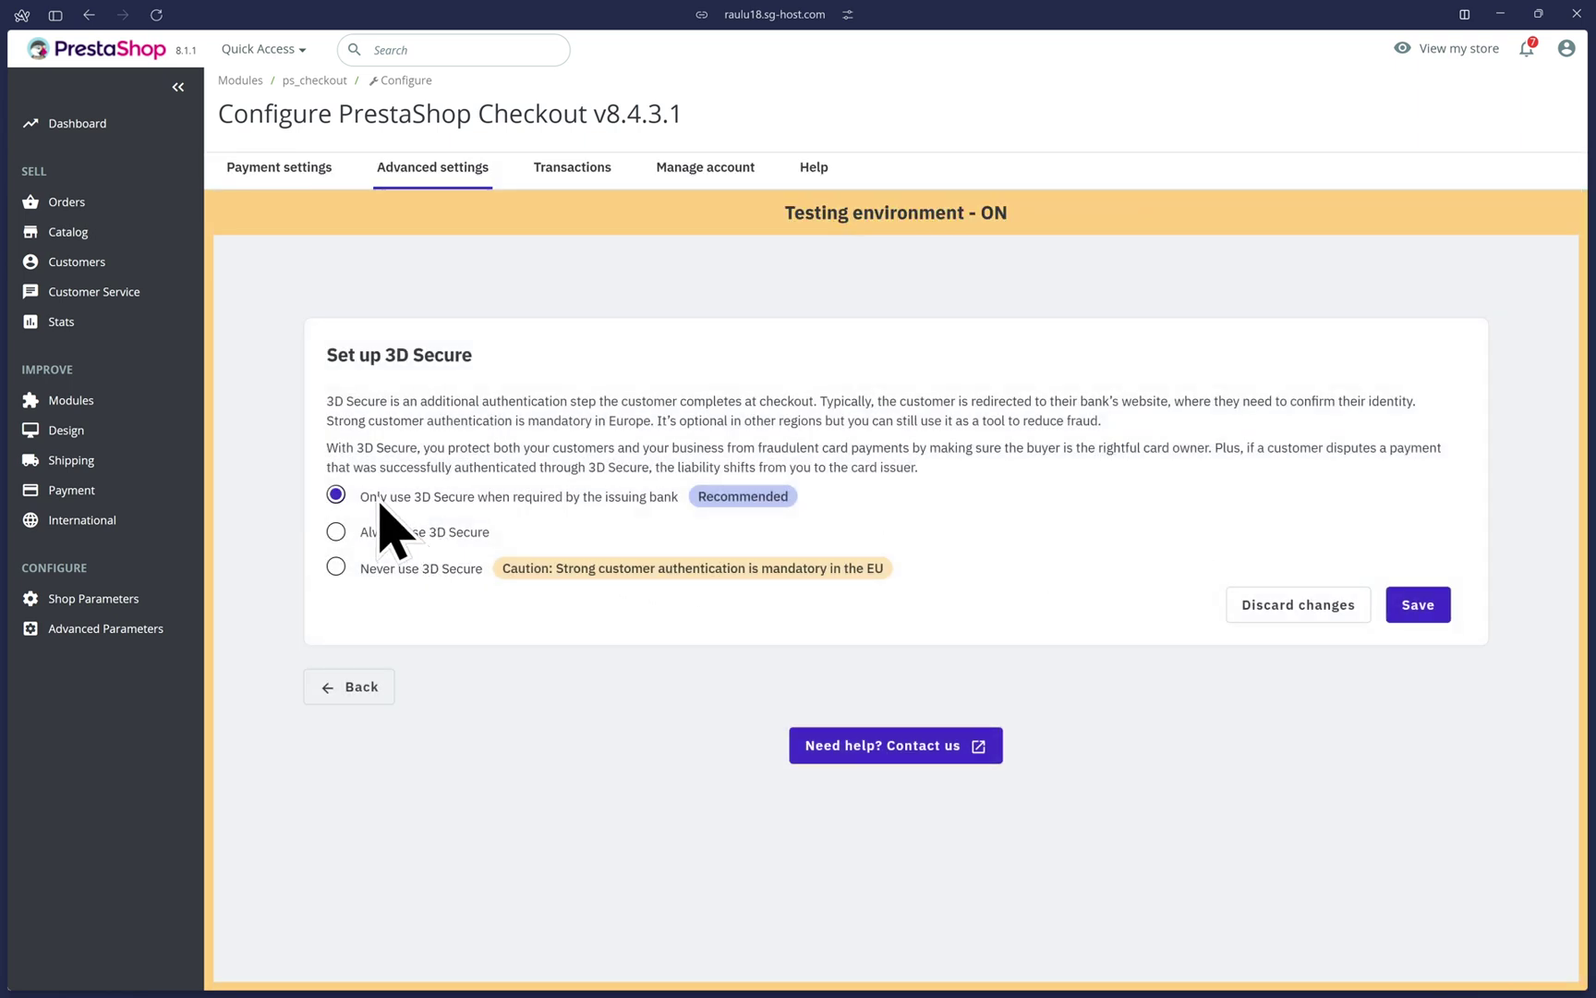
drag(380, 500, 791, 524)
click(819, 473)
click(333, 693)
scroll(278, 868, down, 7)
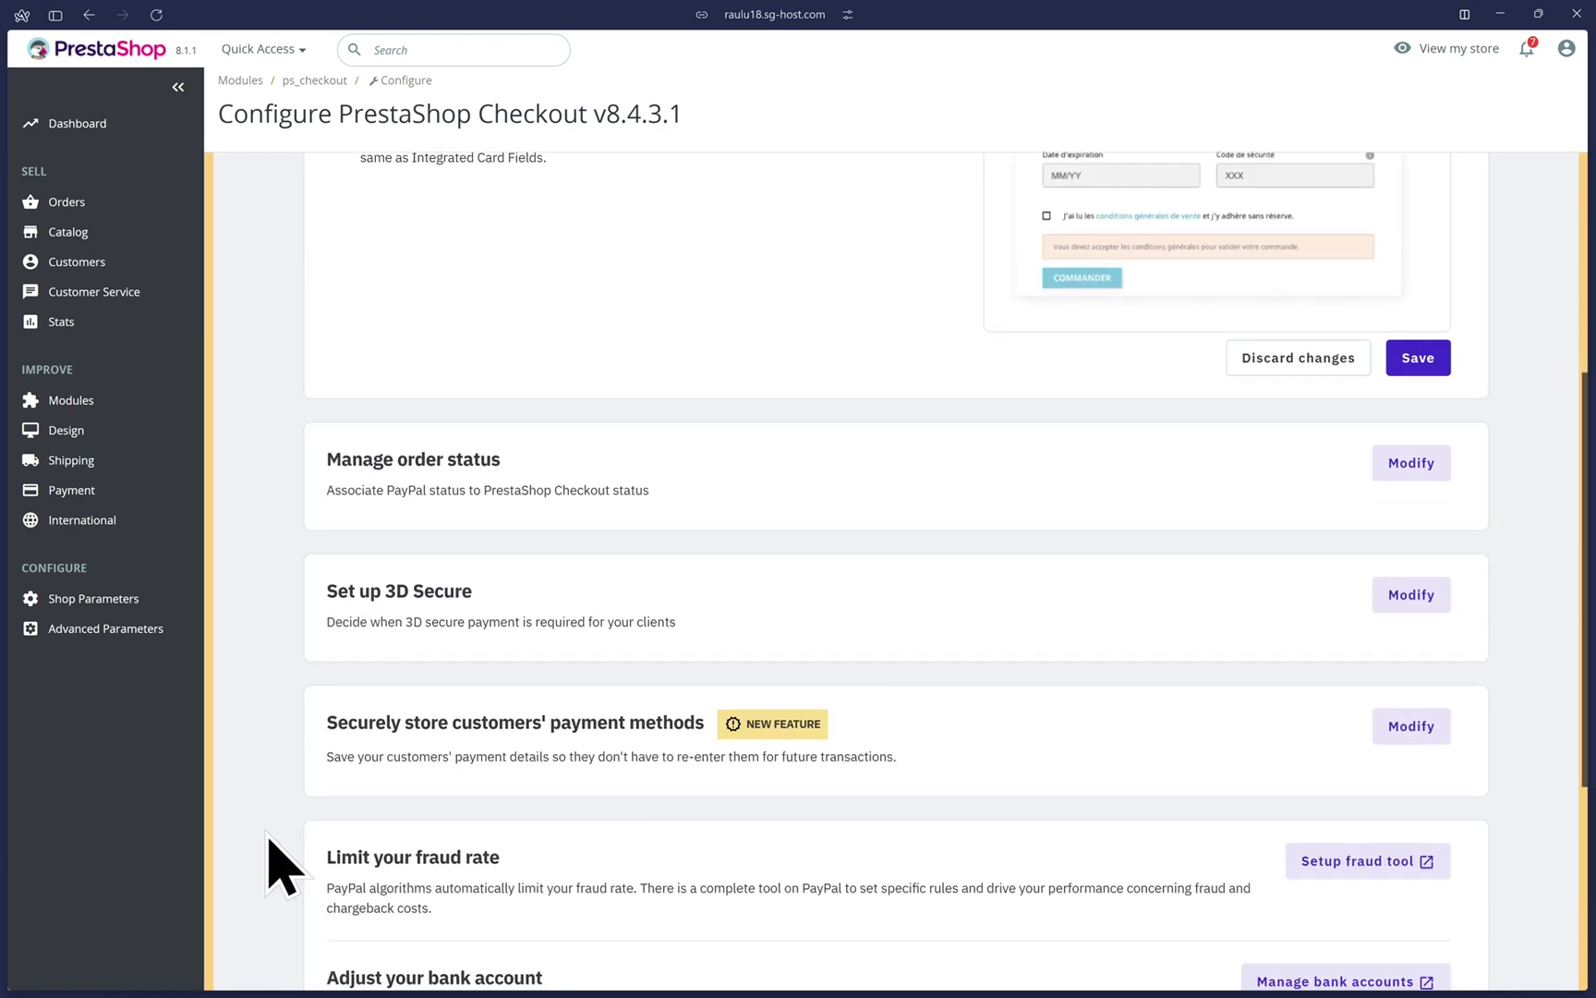
drag(357, 524, 610, 523)
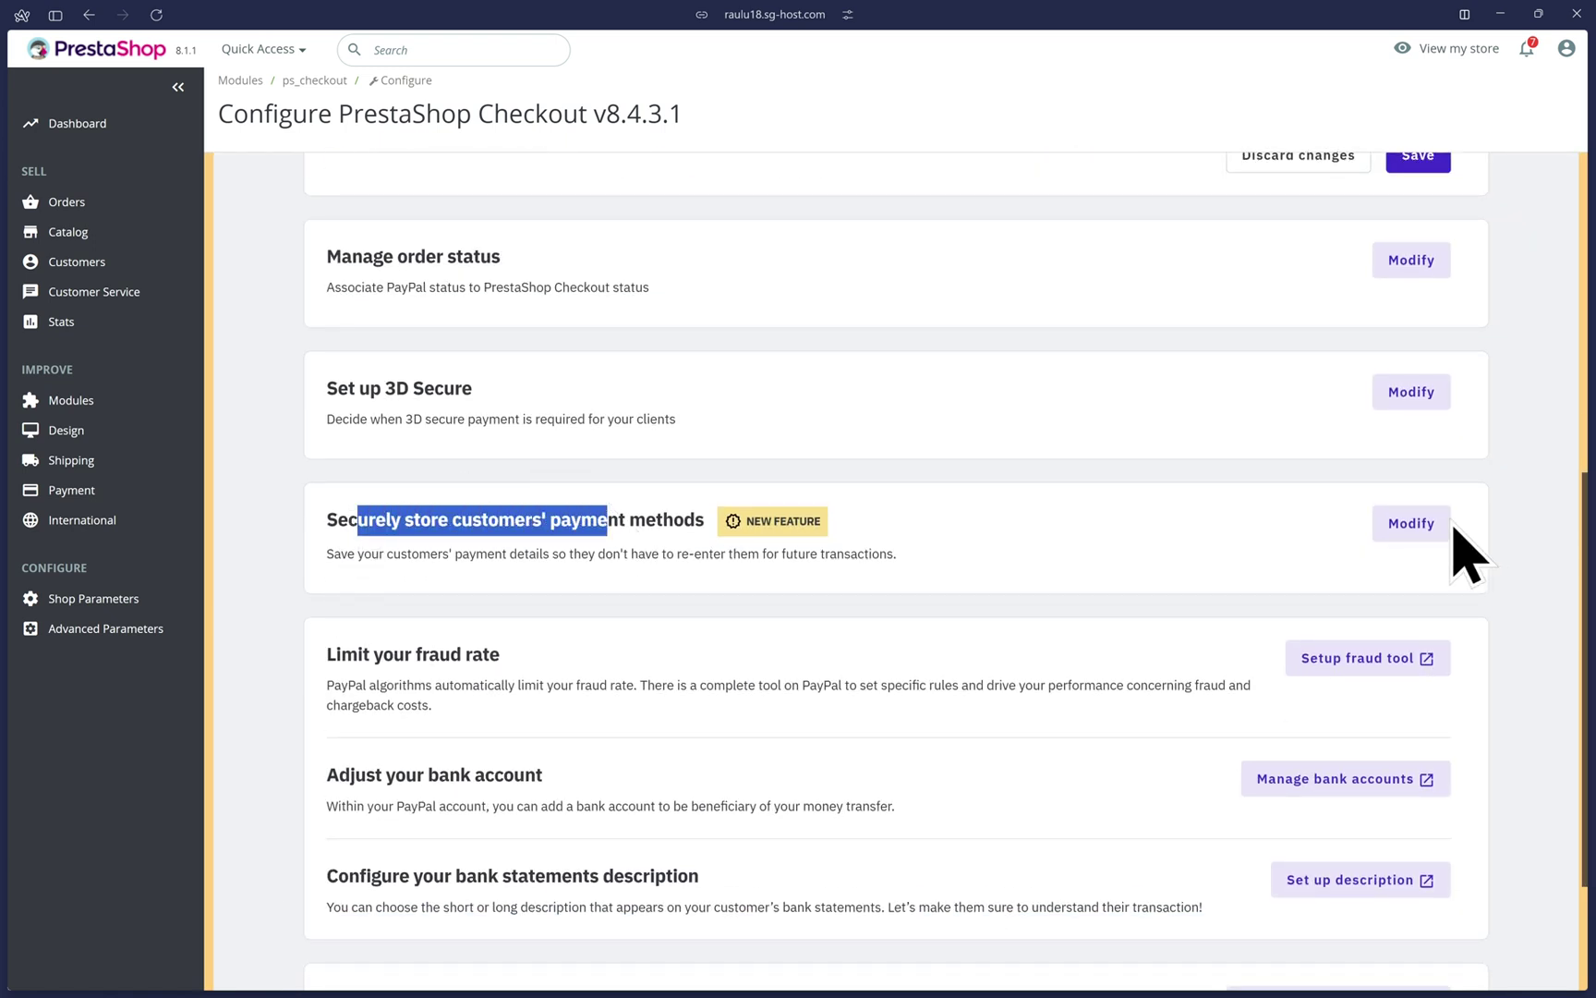
click(1410, 522)
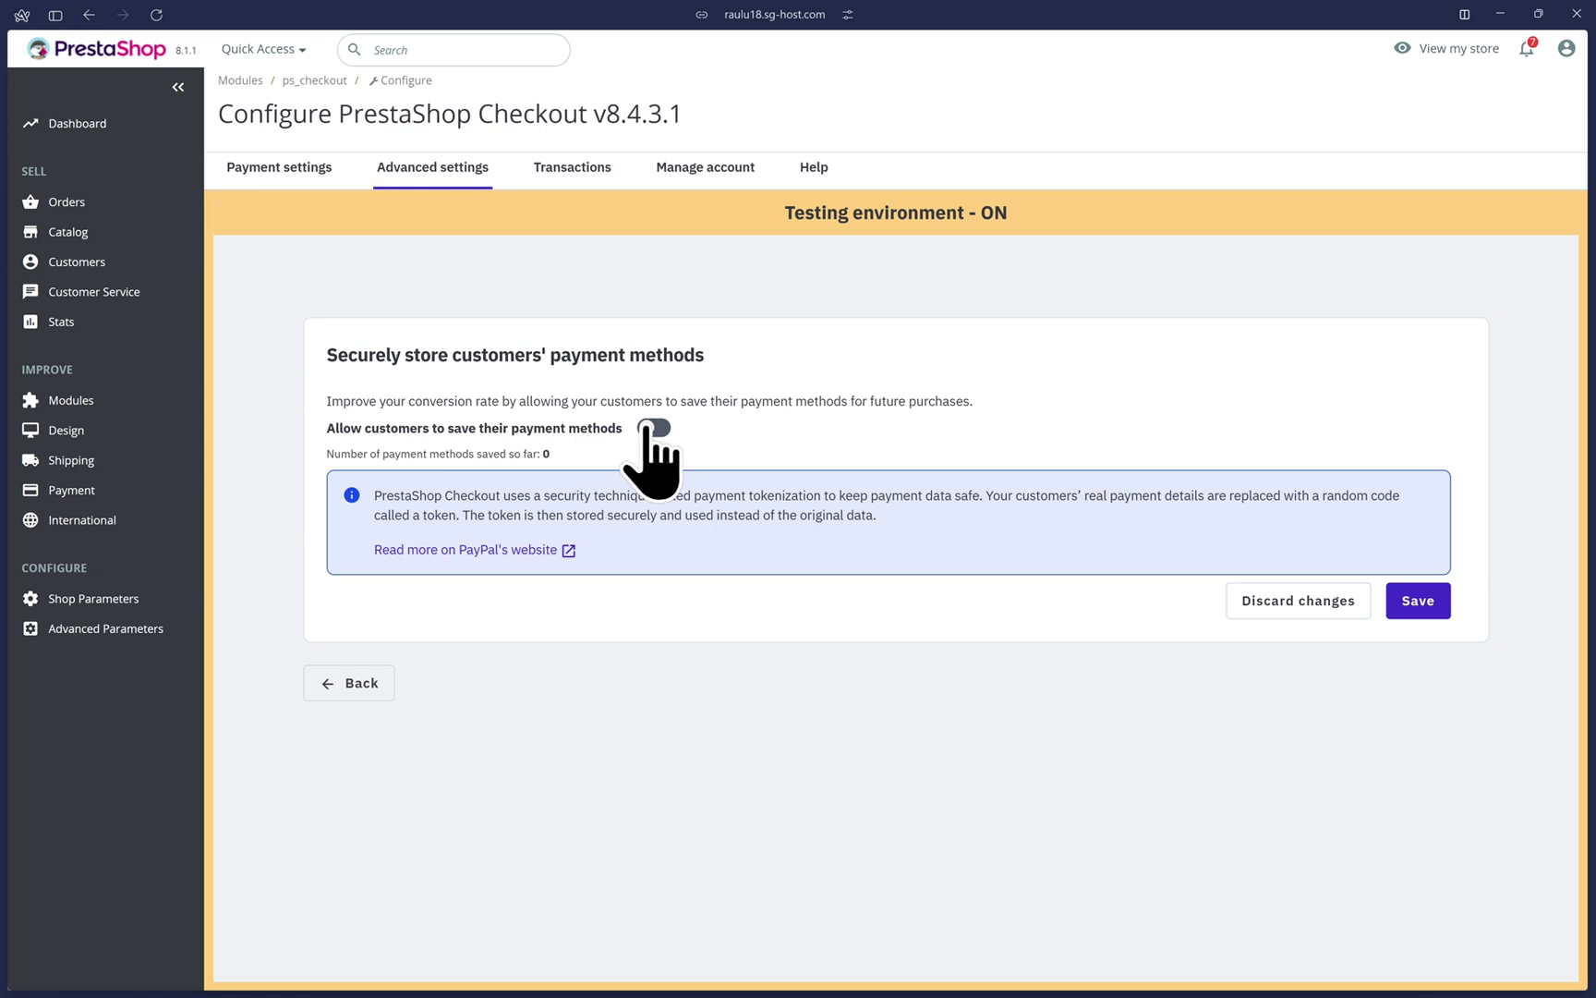
click(653, 428)
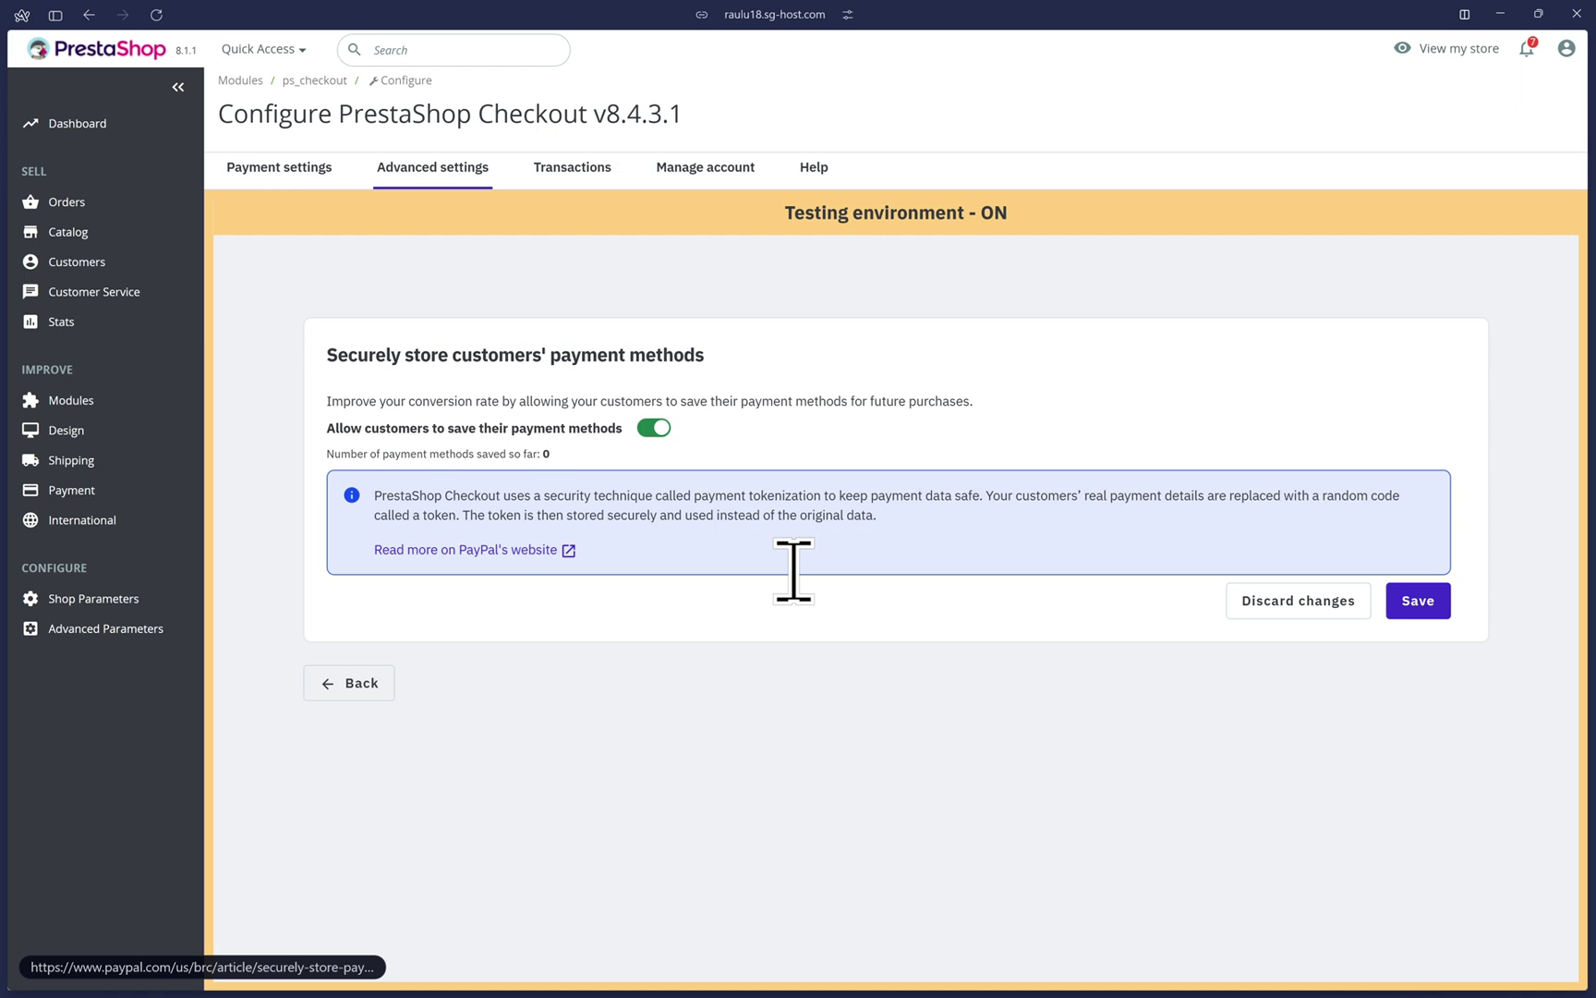
click(653, 428)
Return to the Advanced settings list and scroll through its remaining options
click(360, 683)
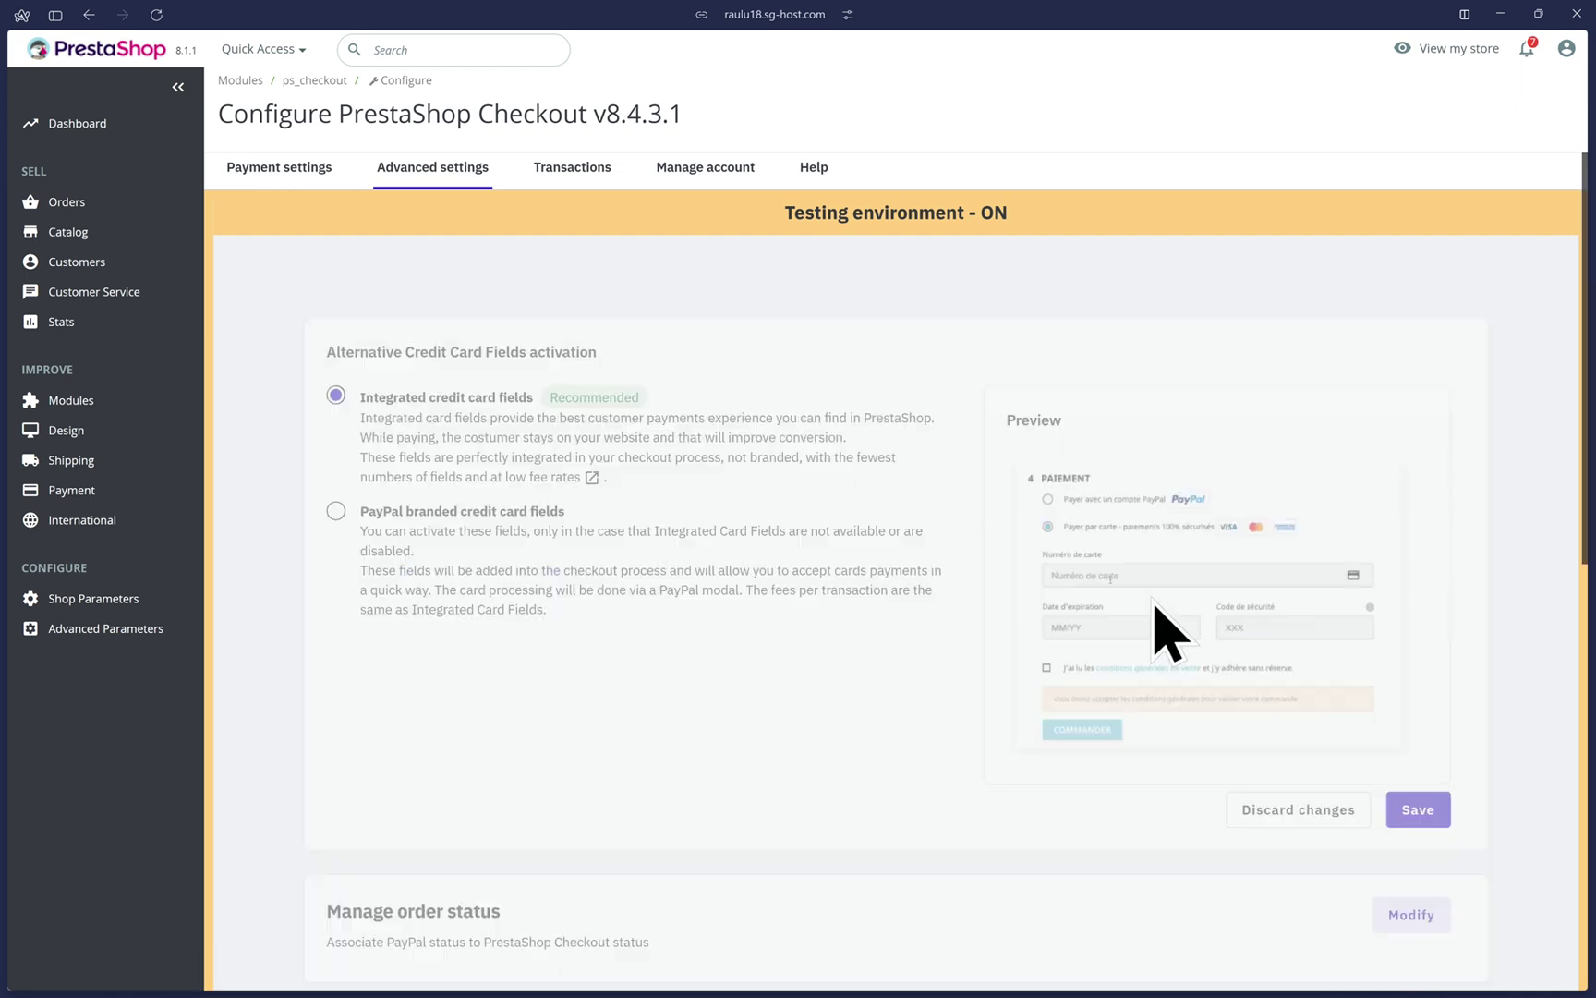
scroll(1404, 564, down, 10)
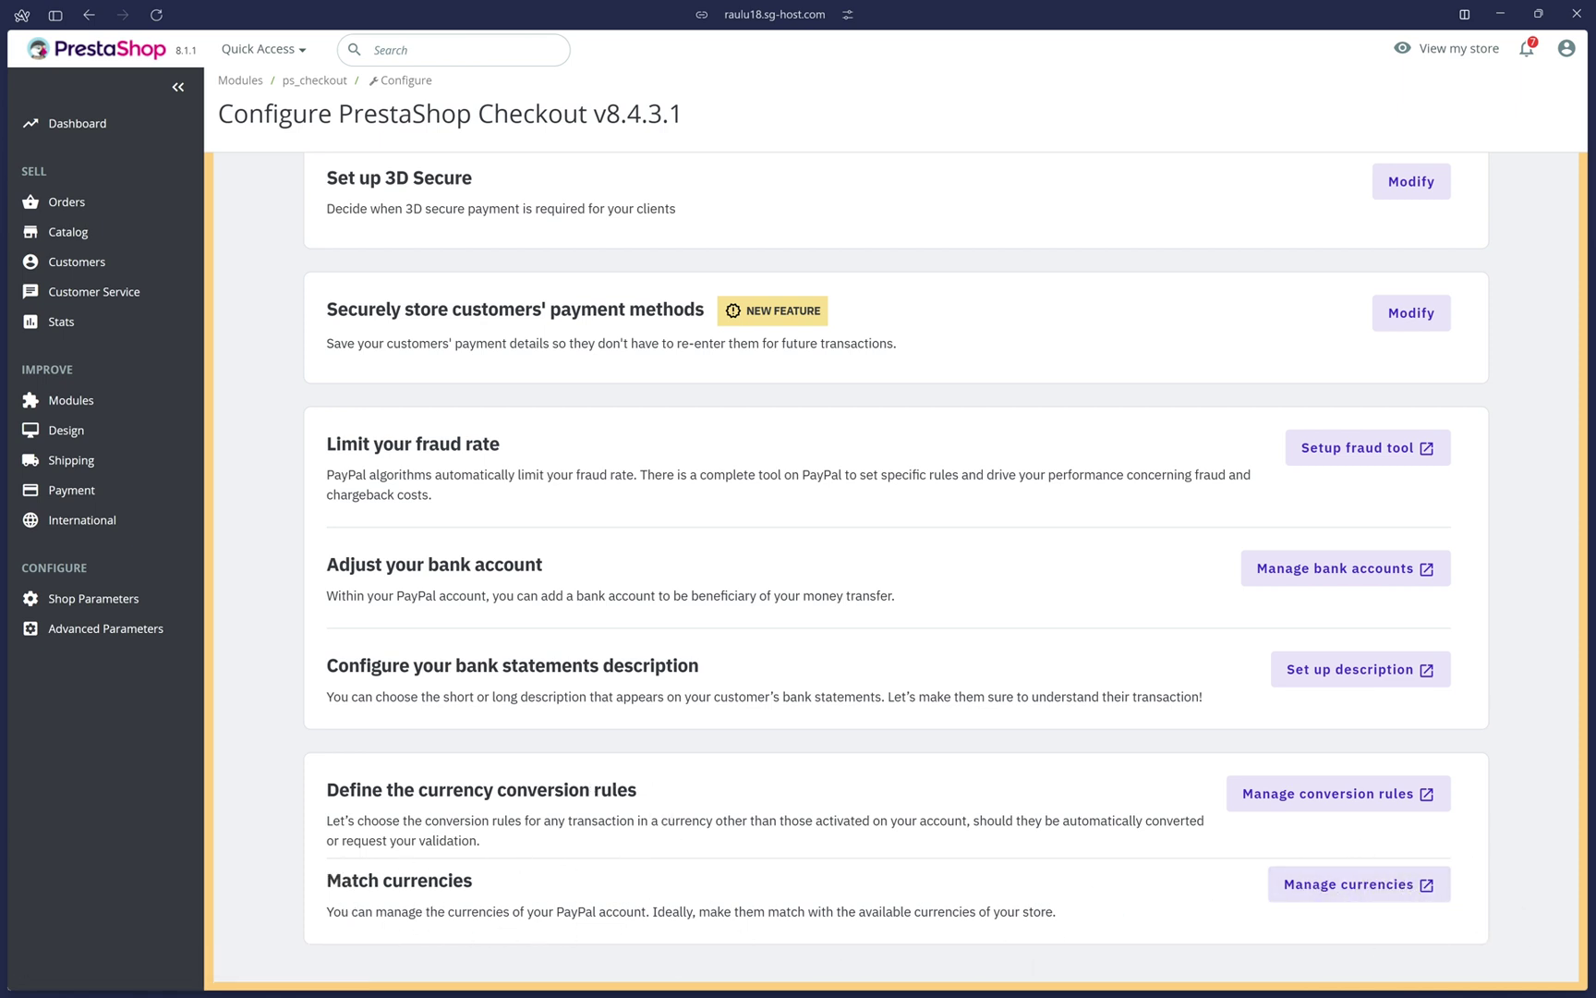
scroll(1293, 666, up, 10)
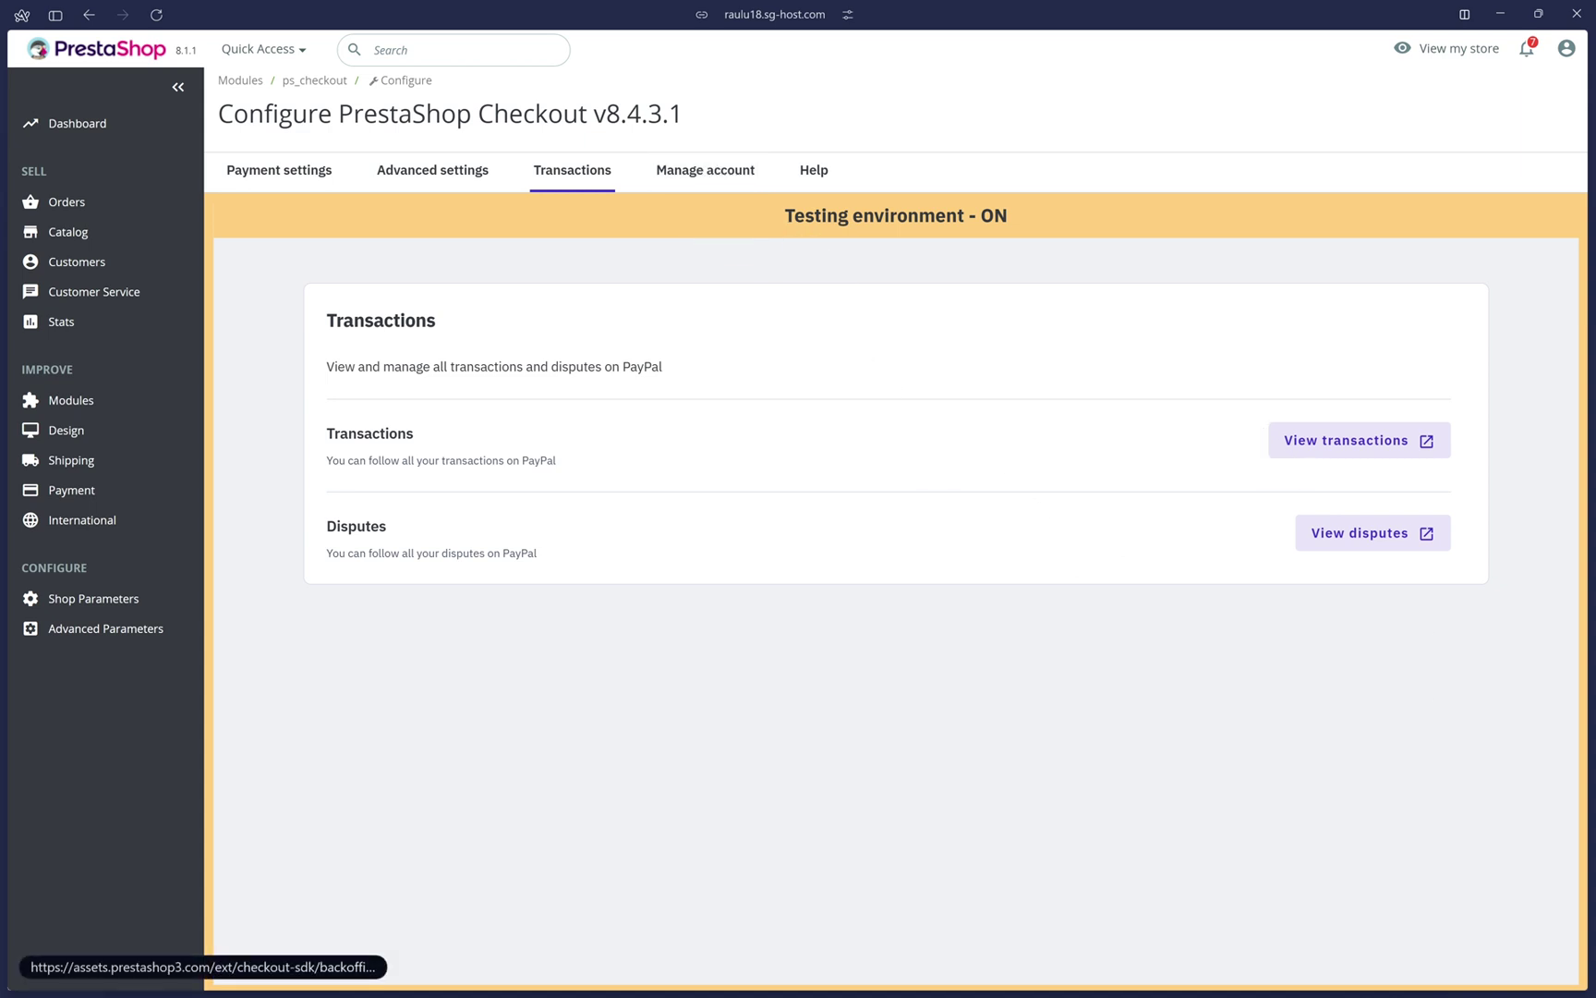
On the Manage account section, turn off the Testing environment (PayPal sandbox) toggle
click(705, 170)
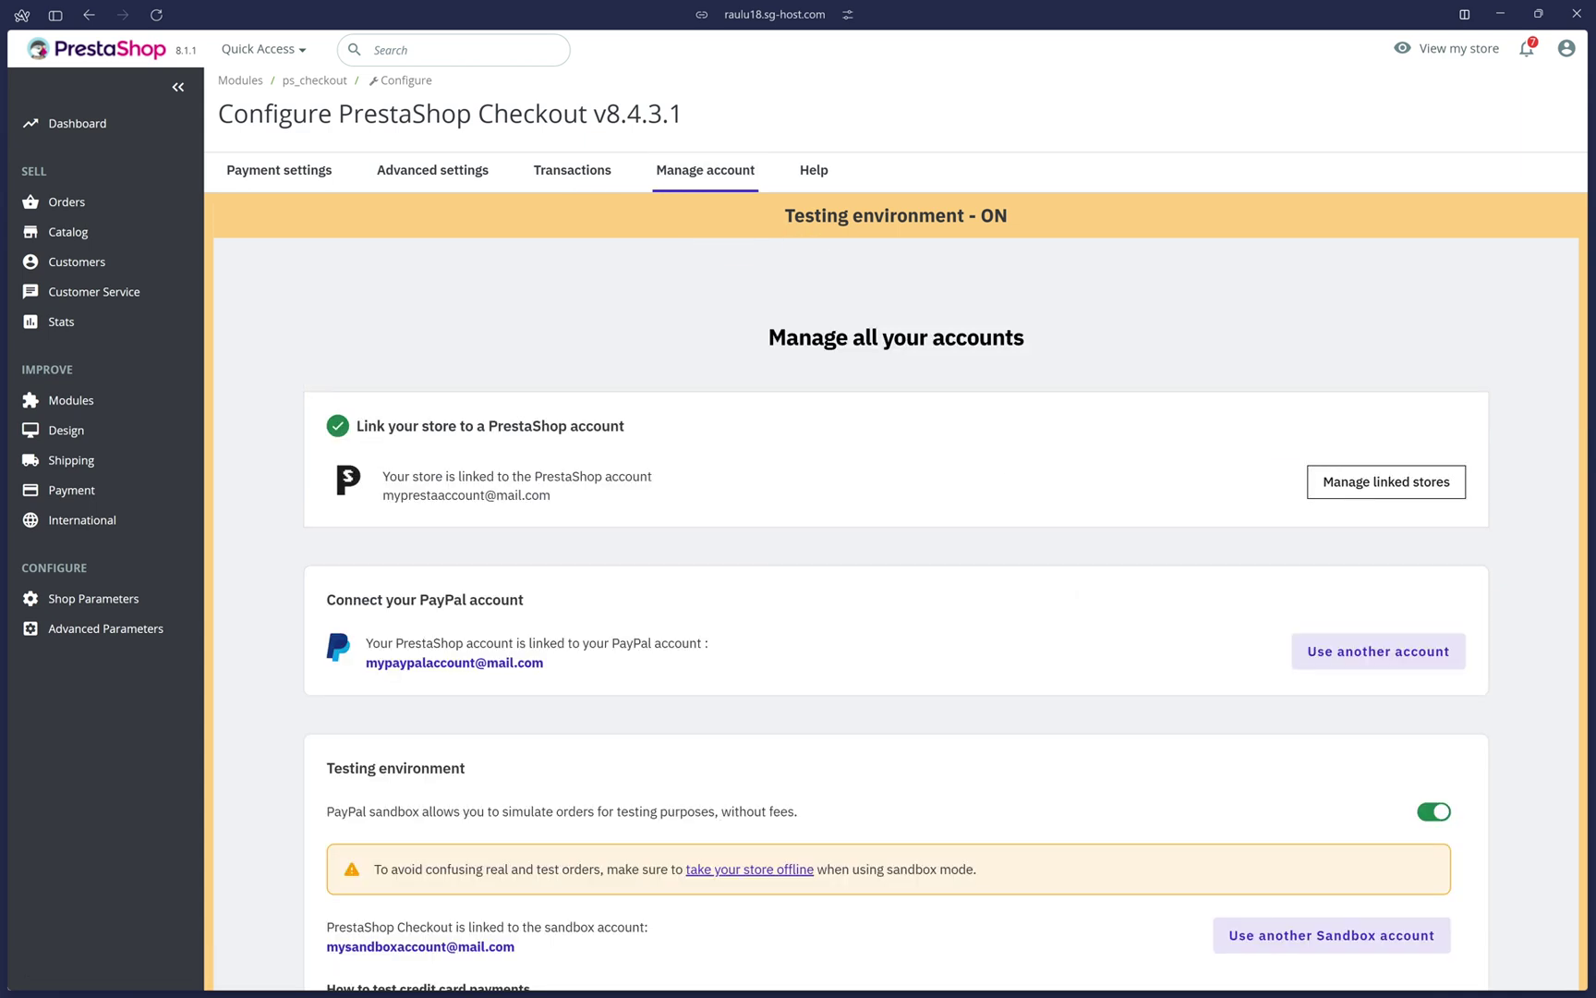
scroll(1247, 341, down, 1)
scroll(1346, 324, up, 1)
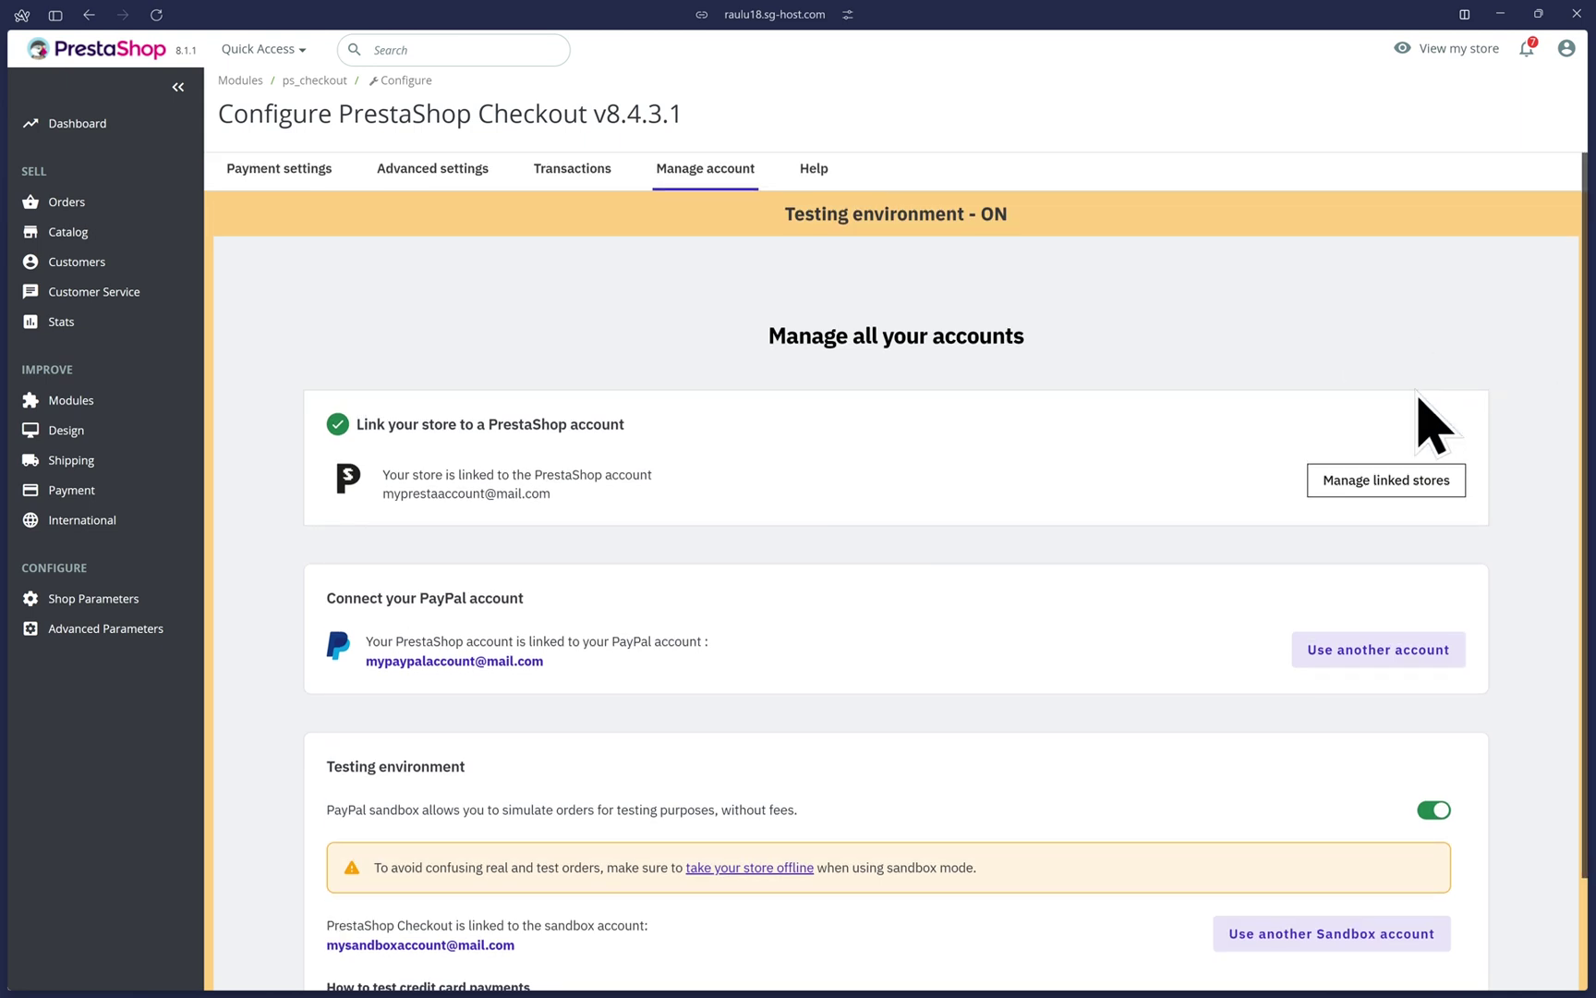
scroll(1247, 461, down, 1)
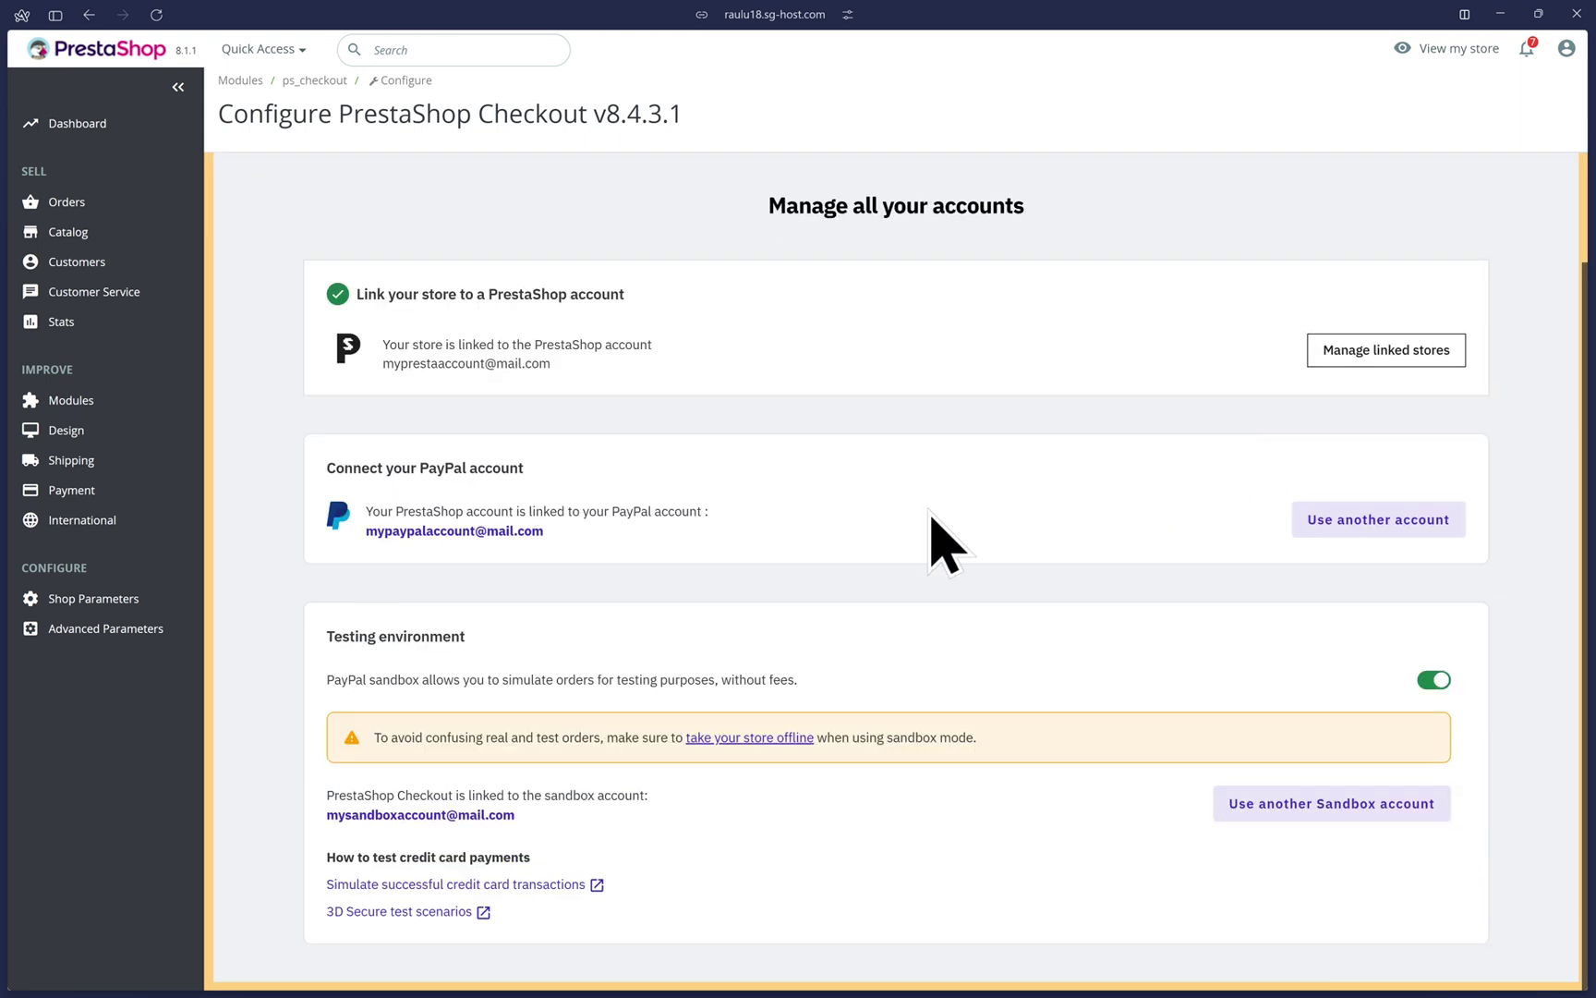
click(1434, 680)
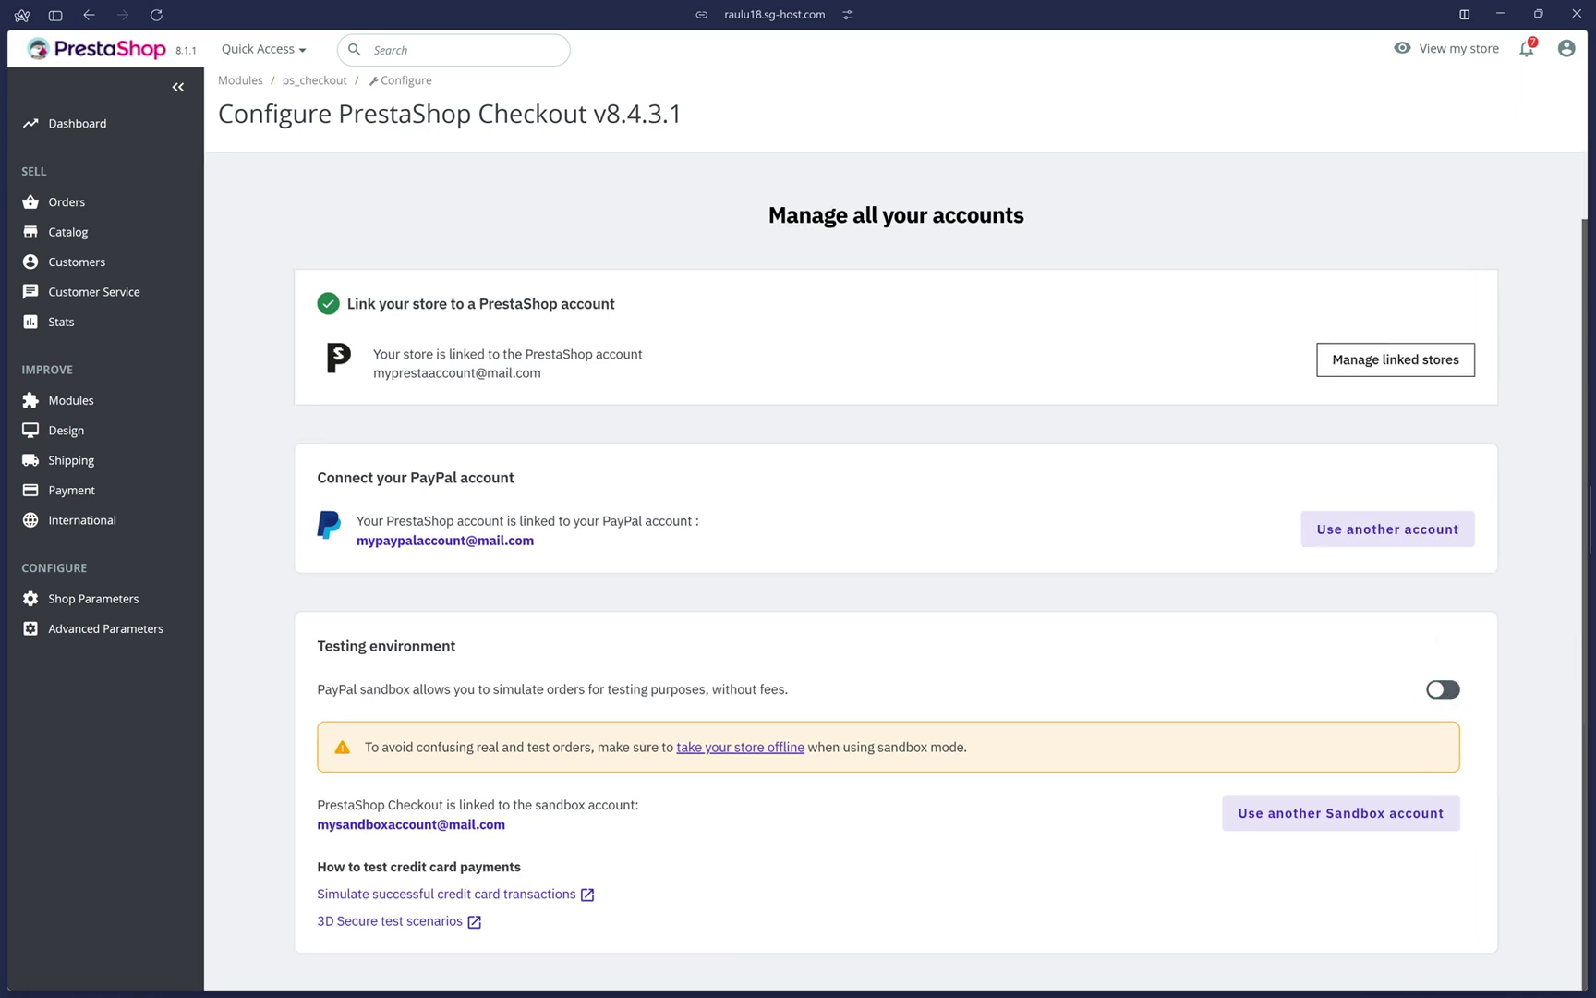
scroll(1584, 522, up, 1)
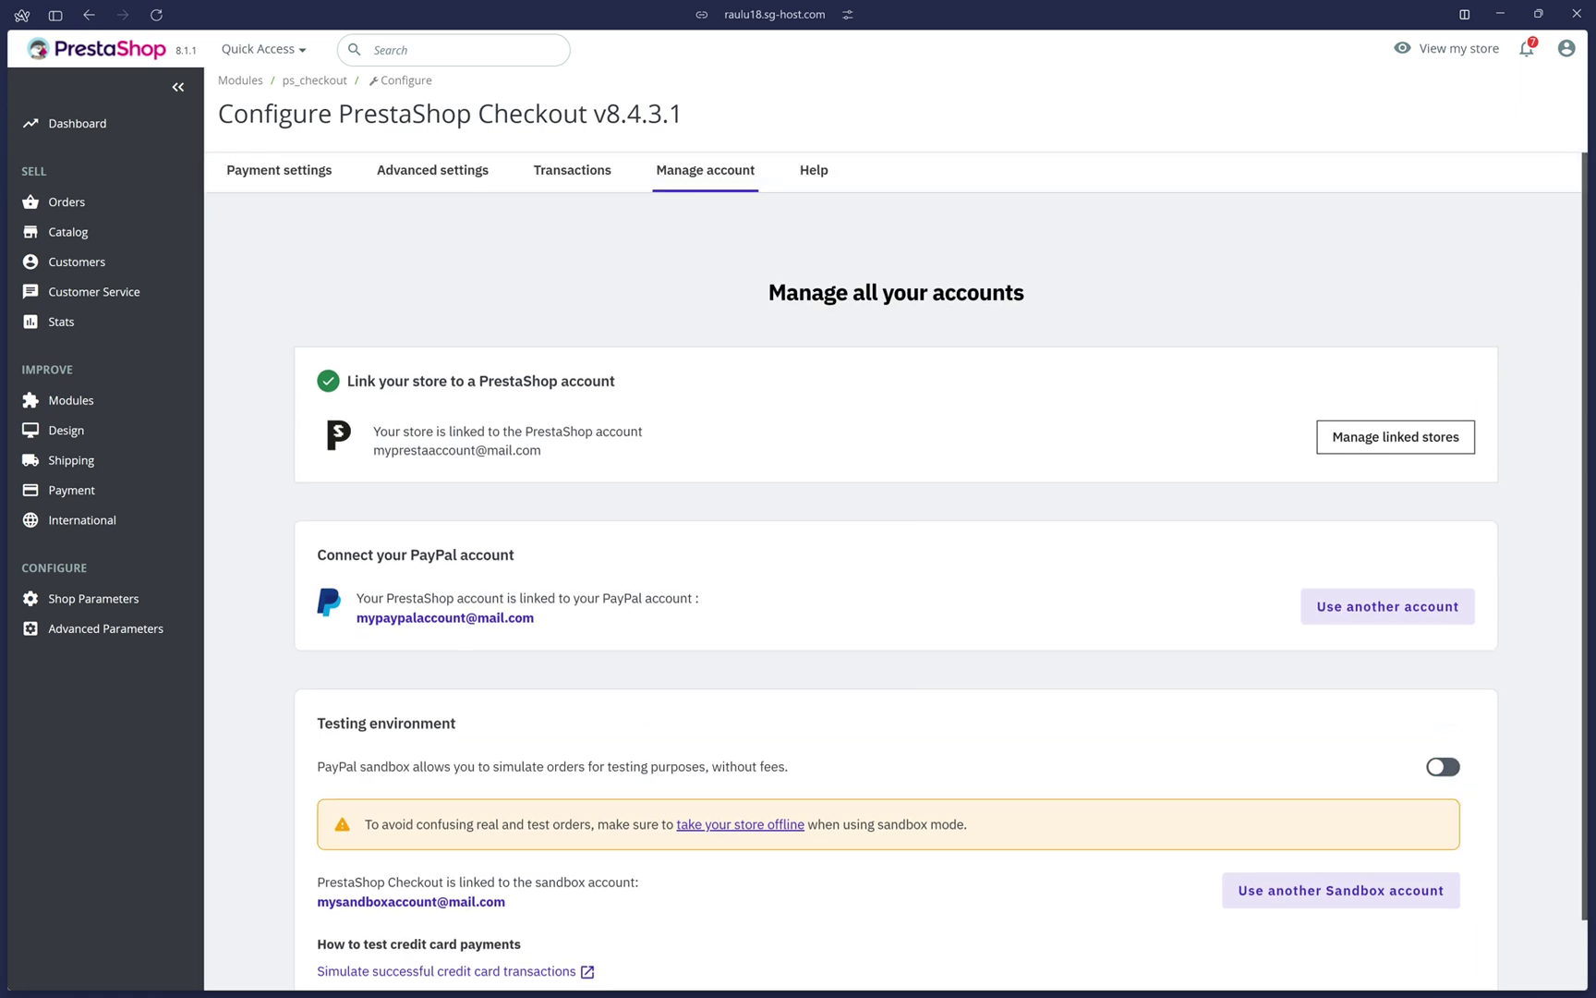